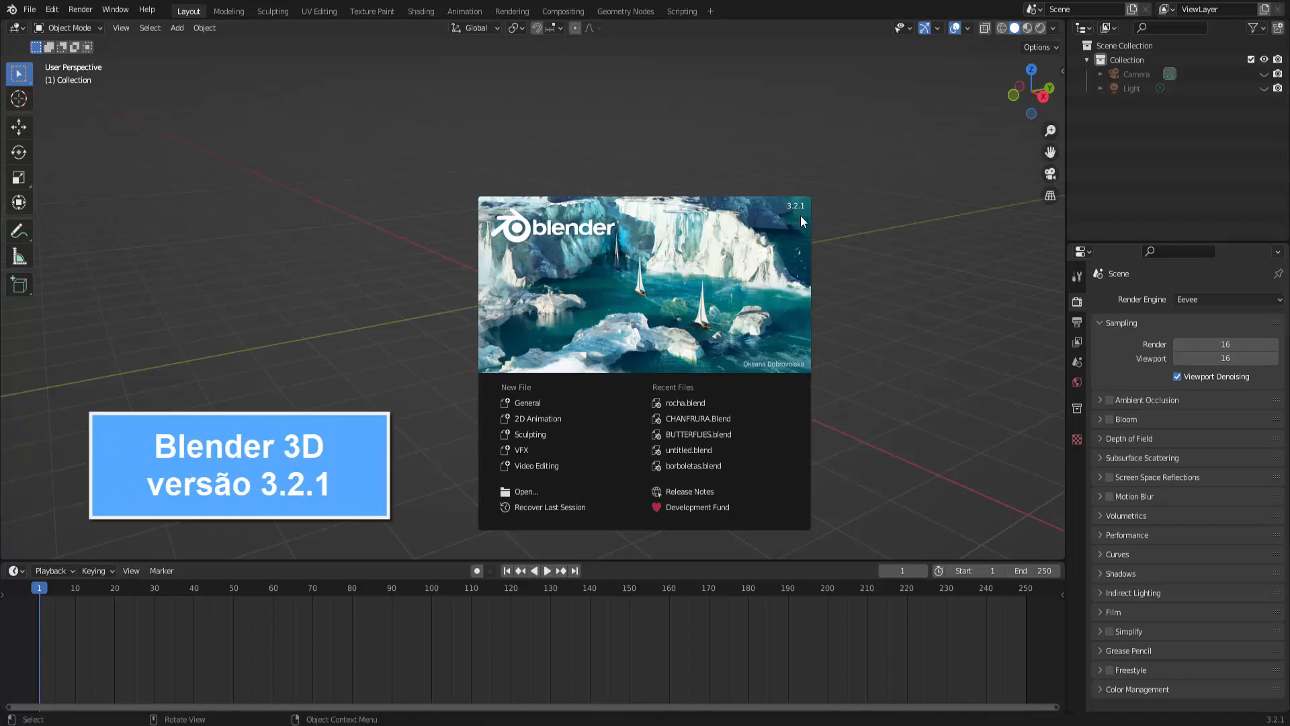
Dismiss the splash screen and switch the viewport to the top orthographic view.
{"action": "left_click", "coordinate": [925, 213]}
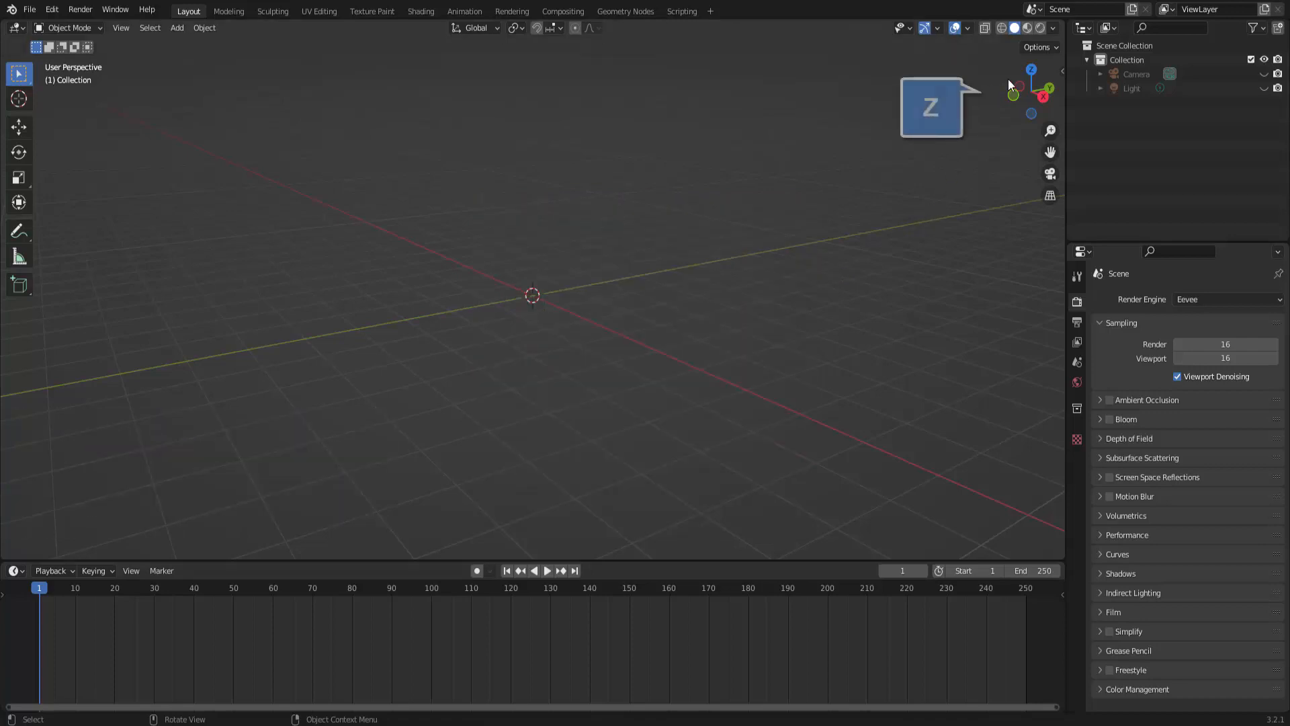
{"action": "left_click", "coordinate": [1031, 70]}
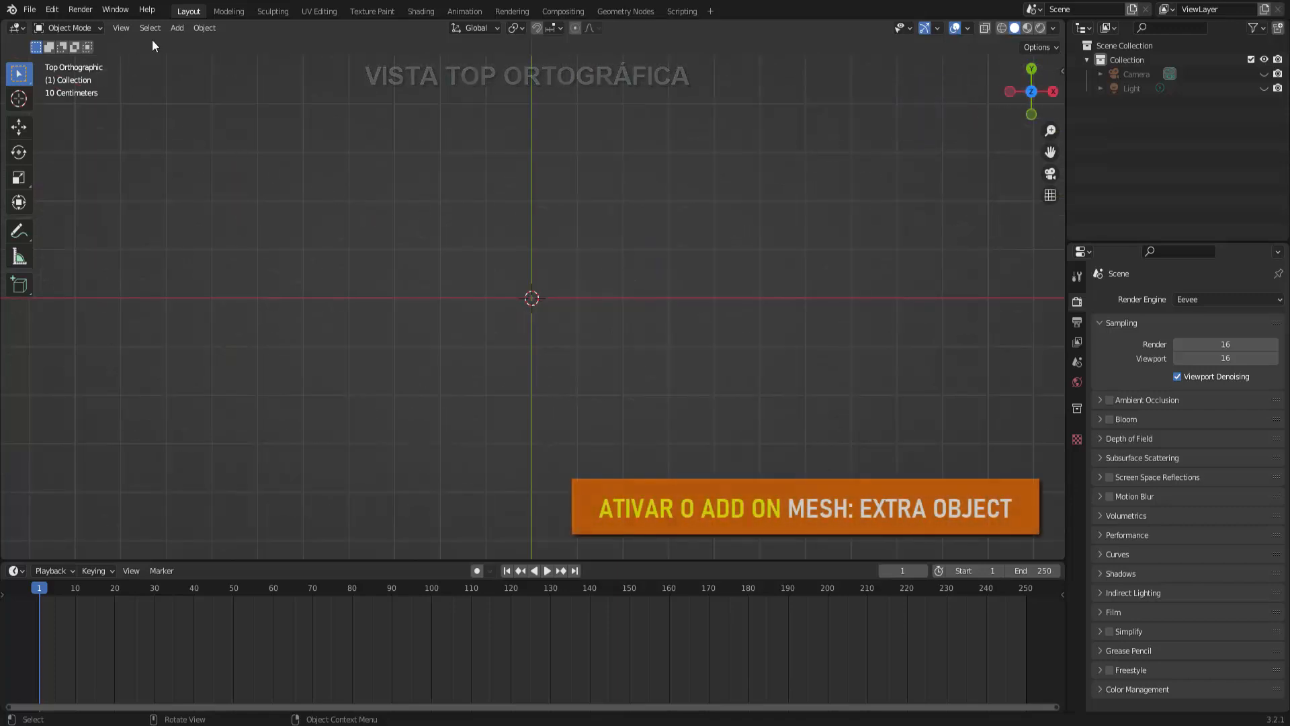
Open the add-on preferences and search for "EXTRA" to check that Add Mesh: Extra Objects is enabled.
{"action": "left_click", "coordinate": [52, 11]}
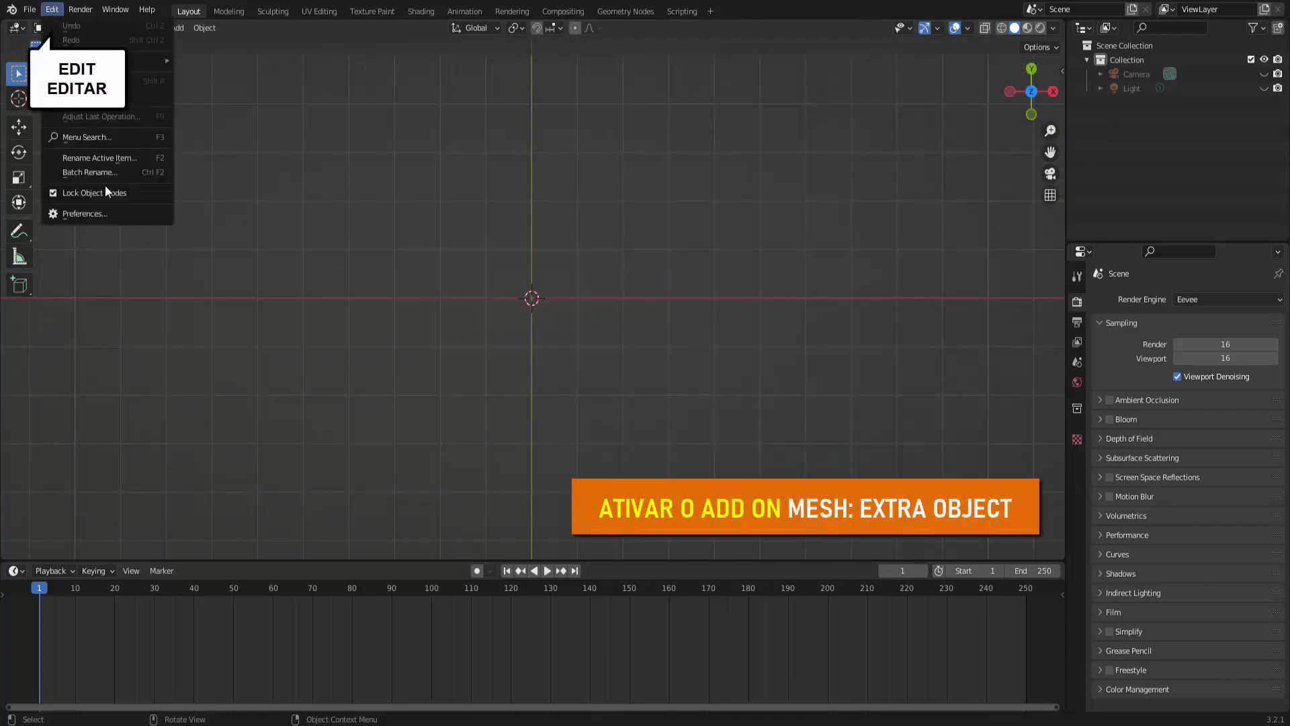
{"action": "left_click", "coordinate": [112, 213]}
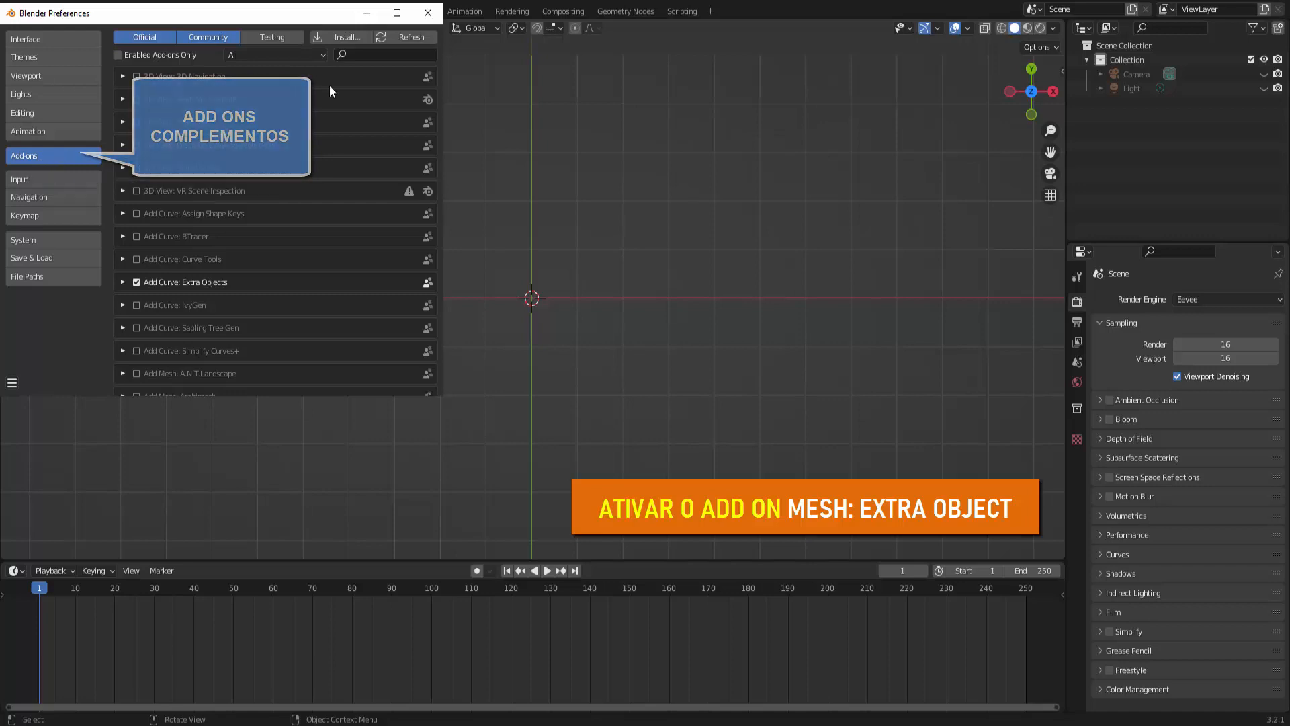
{"action": "left_click", "coordinate": [358, 55]}
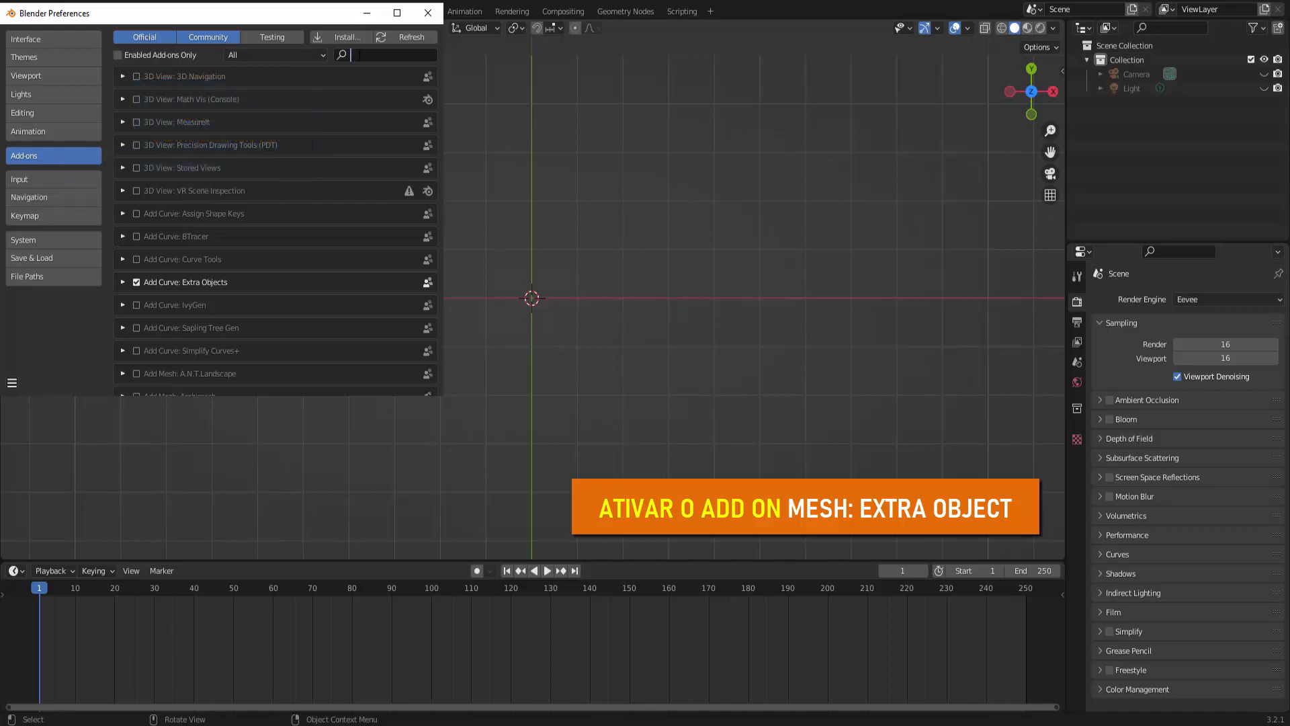
{"action": "type", "text": "EXTRA"}
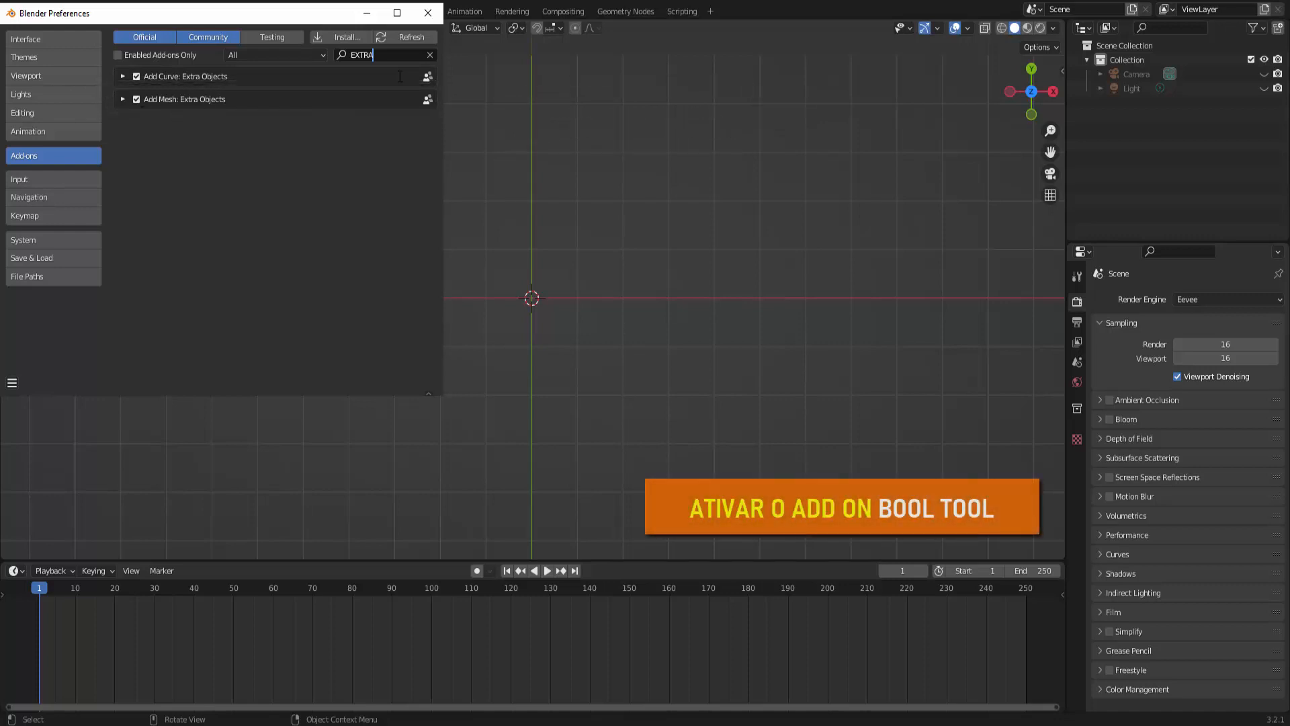
Search the add-ons for "BOOL", examine the Bool Tool details and shortcuts, and close the preferences.
{"action": "left_click_drag", "start_coordinate": [383, 51], "coordinate": [353, 53]}
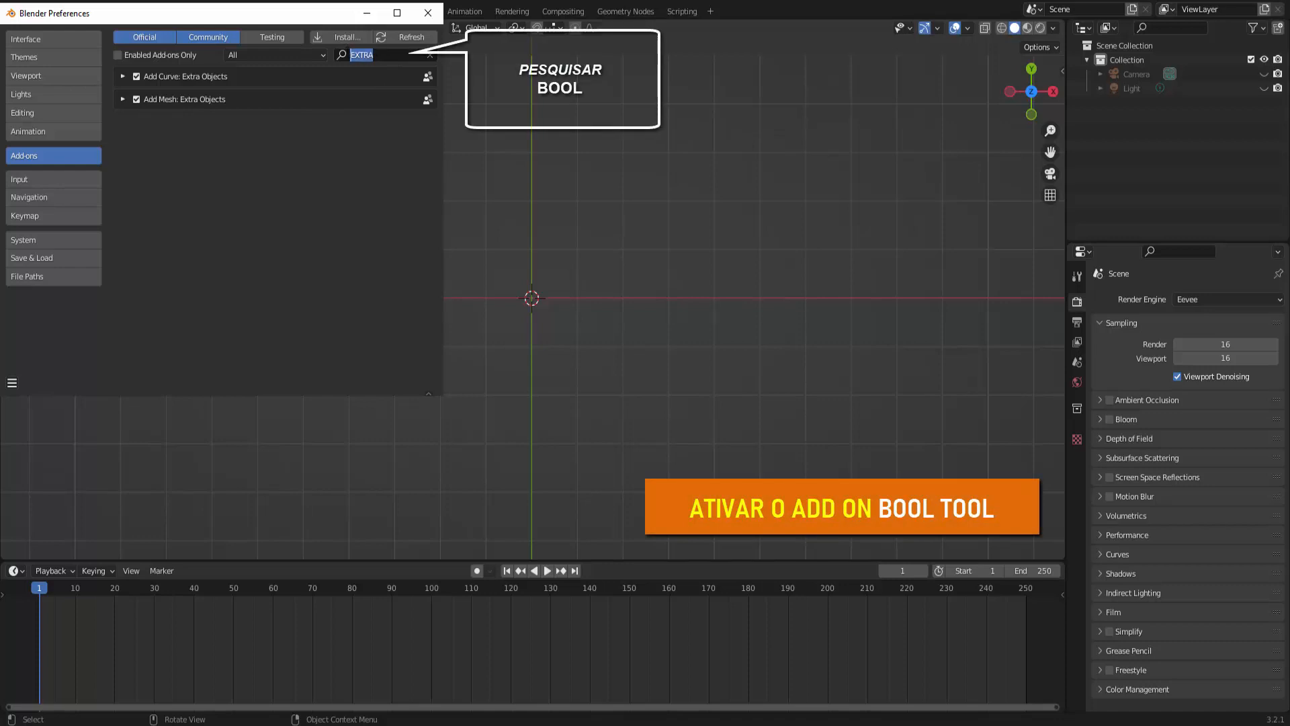
{"action": "type", "text": "BOOL"}
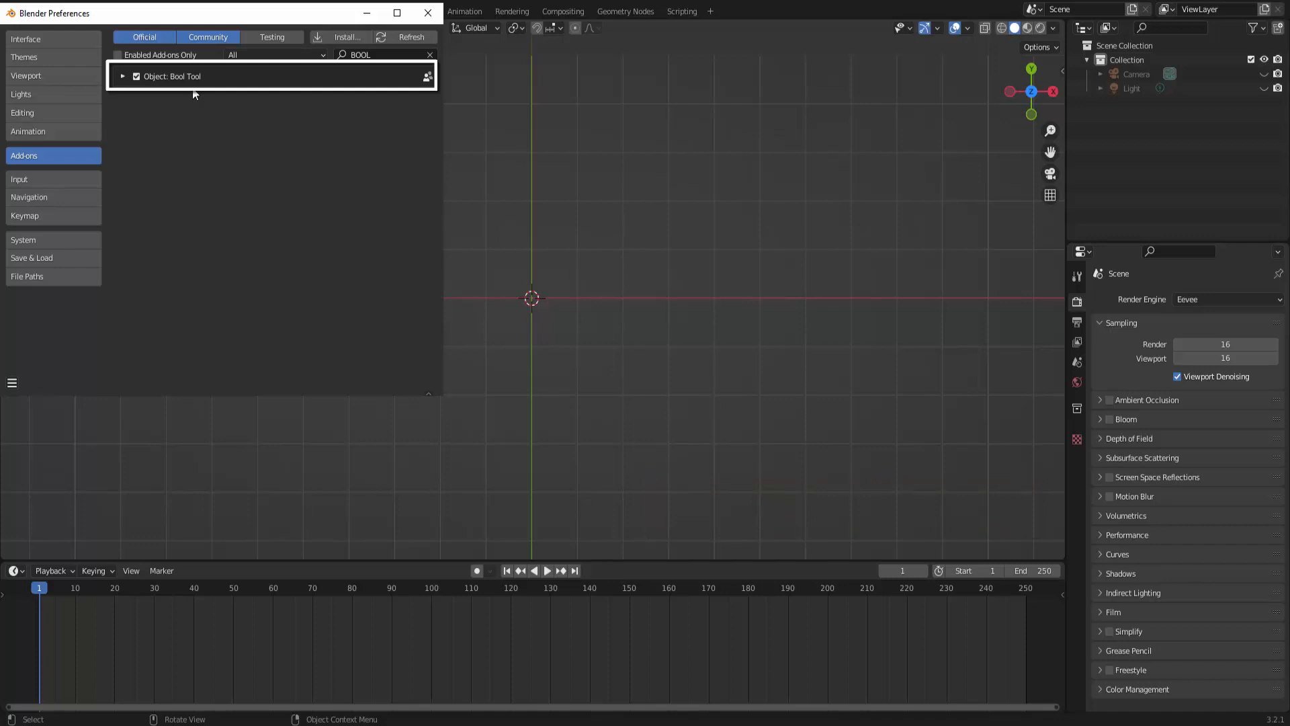
{"action": "left_click", "coordinate": [123, 78]}
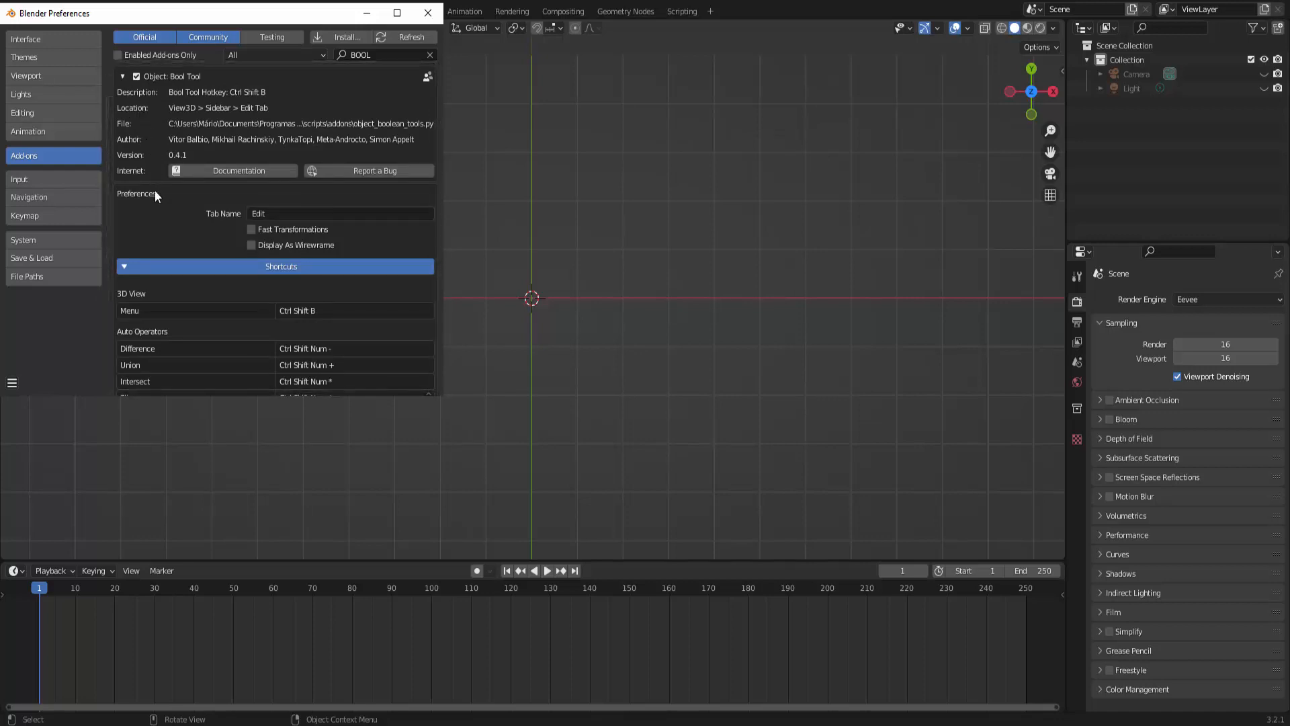
{"action": "left_click", "coordinate": [125, 269]}
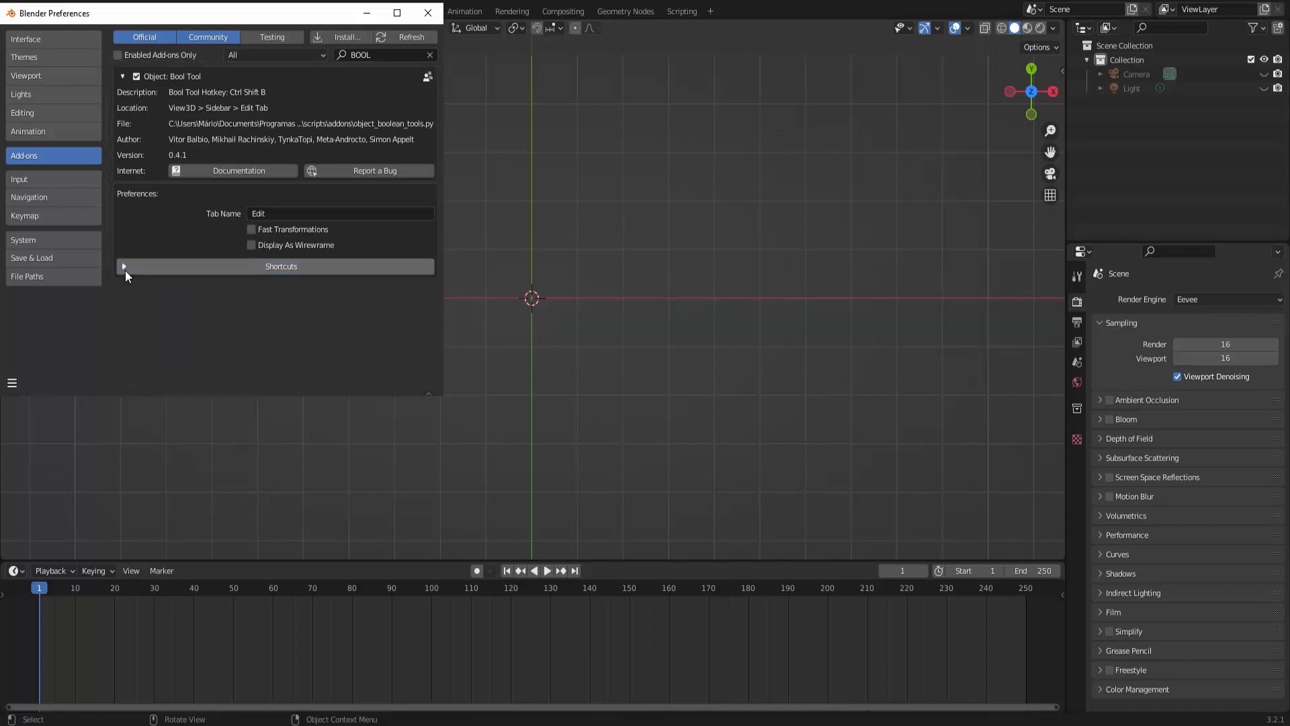
{"action": "left_click", "coordinate": [125, 268]}
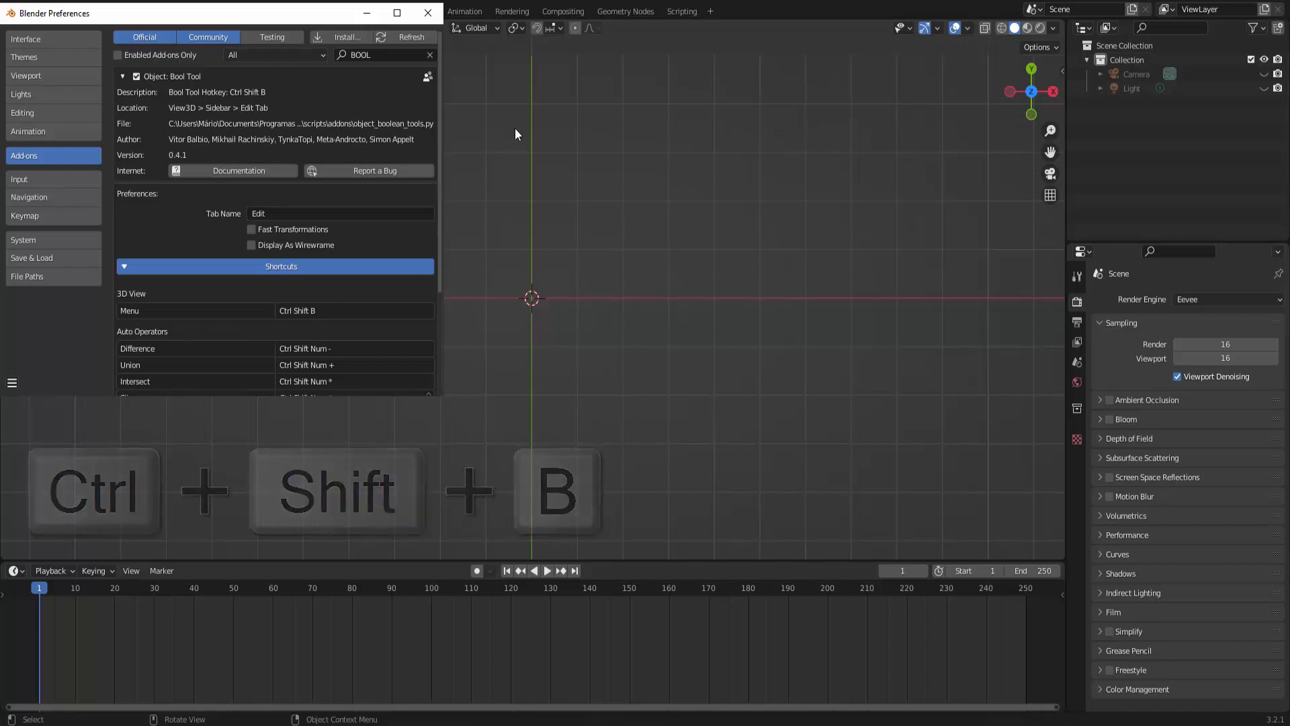
{"action": "left_click", "coordinate": [431, 12]}
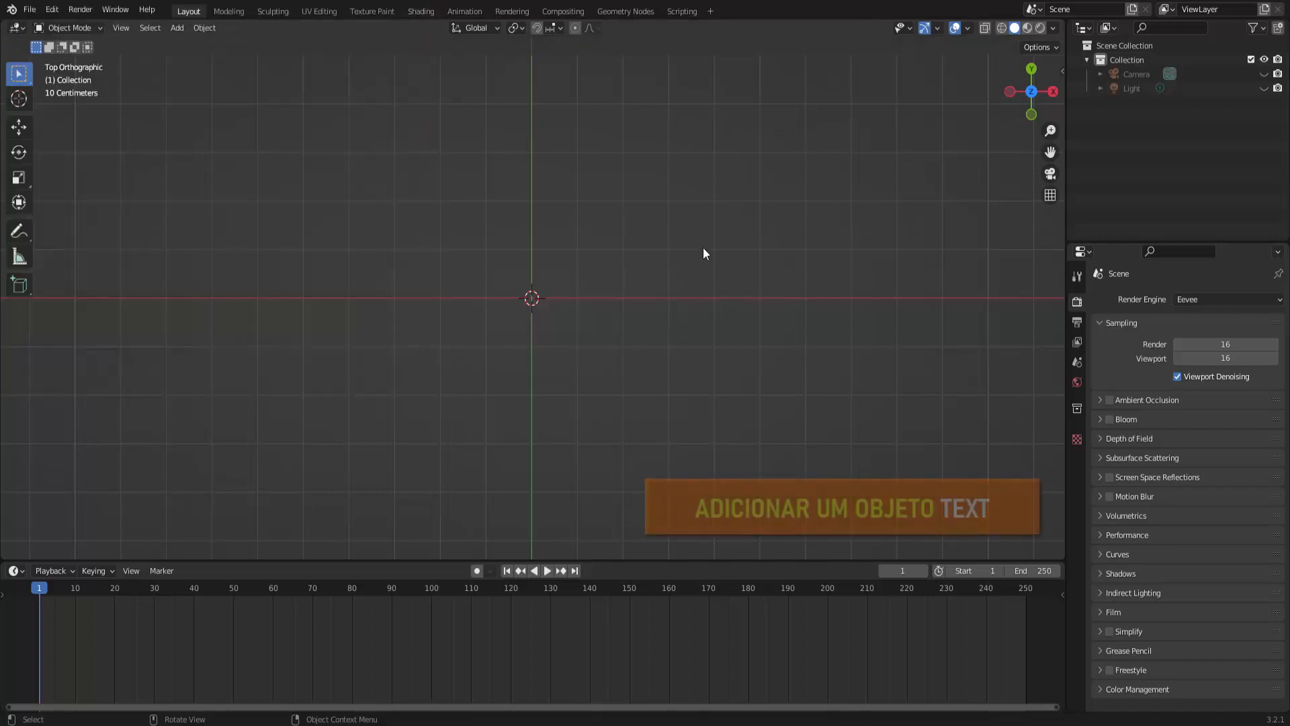
Add a text object at the origin and set its horizontal and vertical paragraph alignment to Center.
{"action": "left_click", "coordinate": [180, 31]}
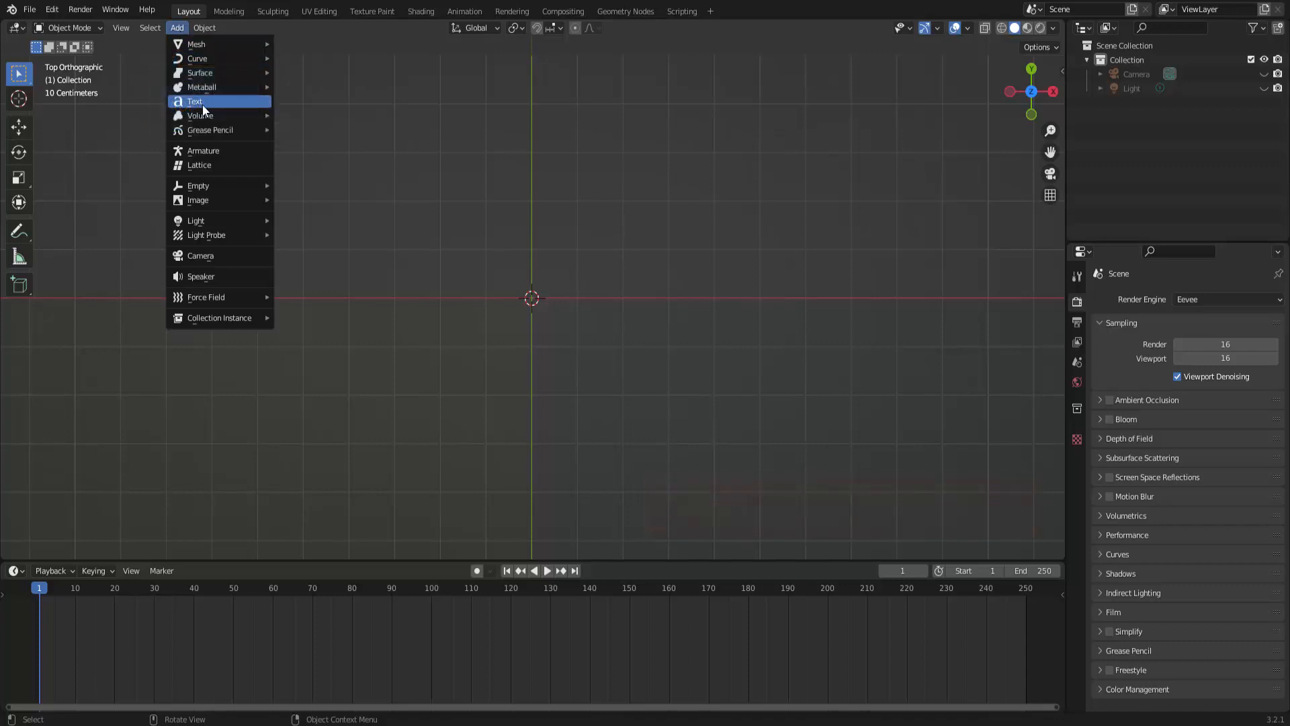
{"action": "left_click", "coordinate": [203, 103]}
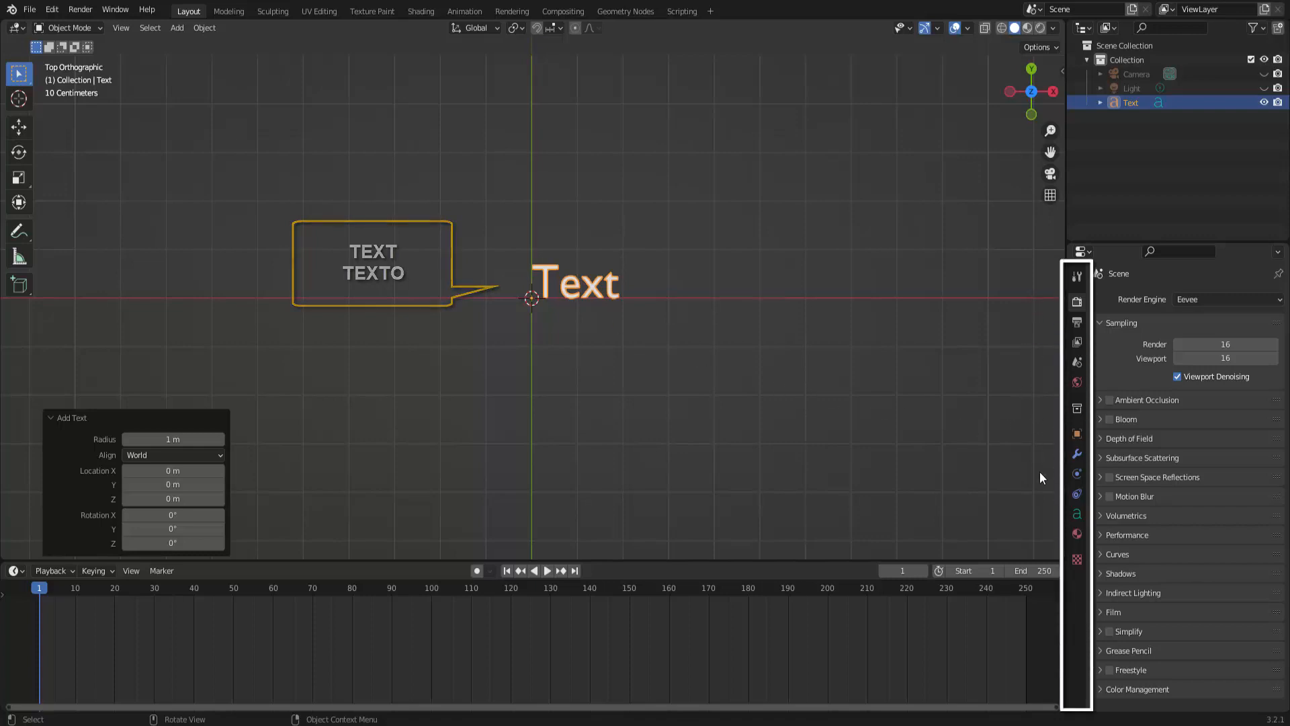
{"action": "left_click", "coordinate": [1079, 515]}
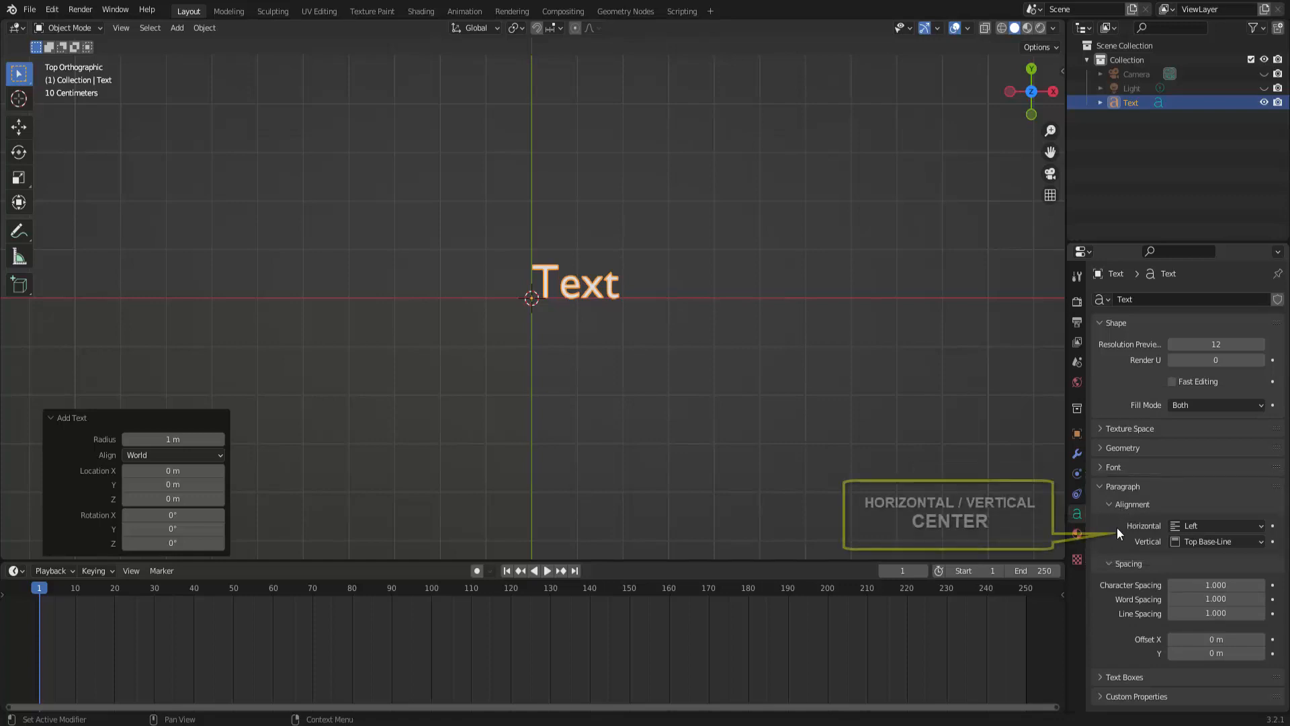
{"action": "left_click", "coordinate": [1199, 526]}
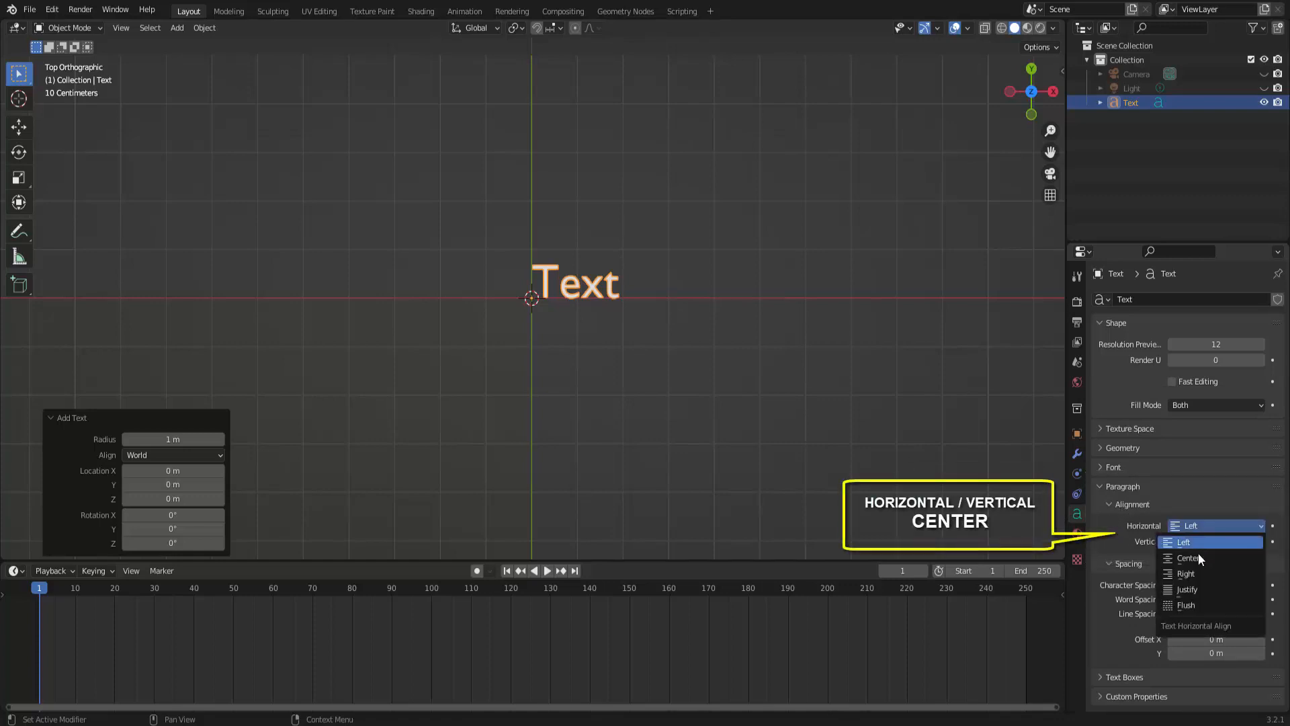
{"action": "left_click", "coordinate": [1199, 556]}
{"action": "left_click", "coordinate": [1200, 541]}
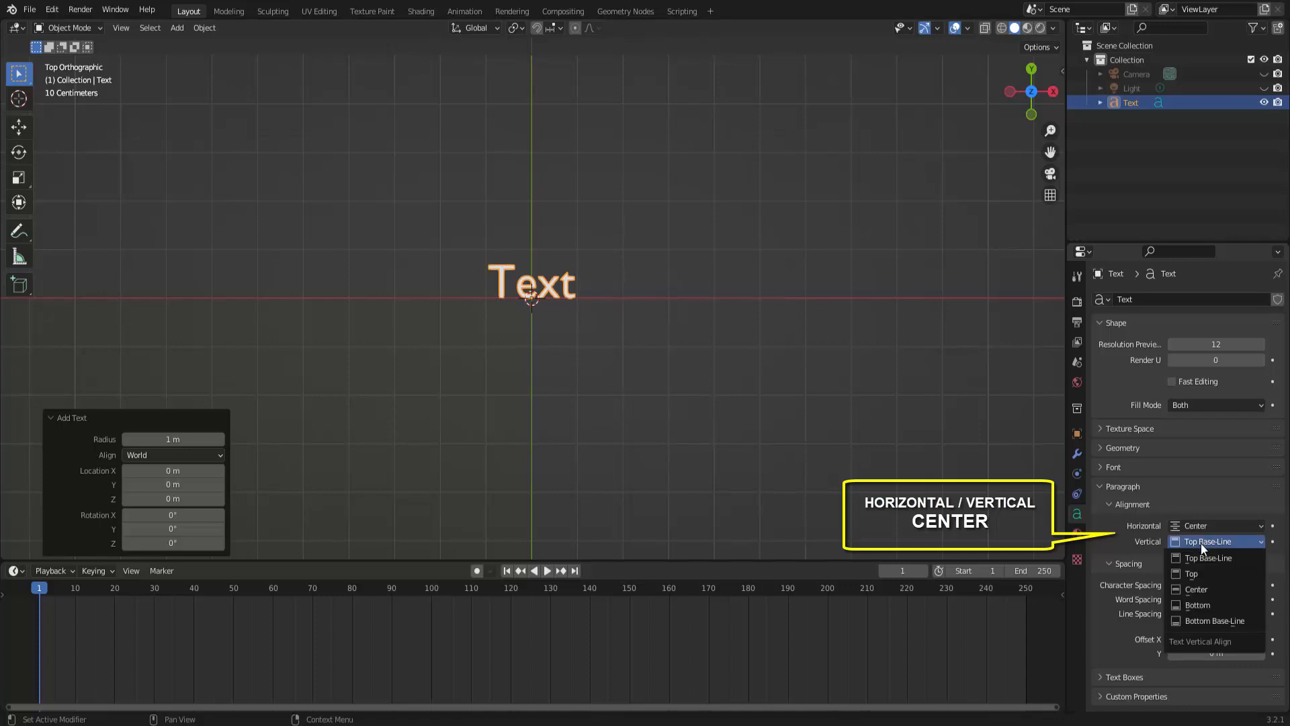
{"action": "left_click", "coordinate": [1199, 587]}
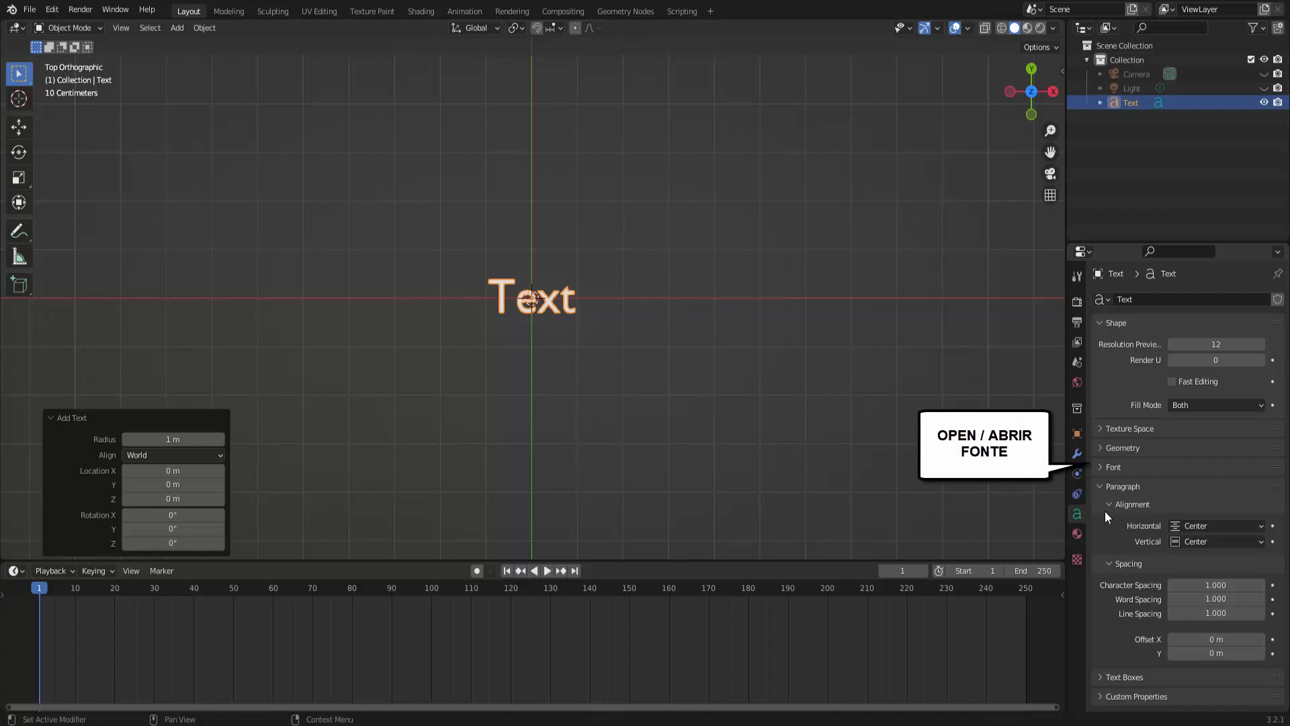
Load Berlin Sans FB Bold as the Regular font of the text object.
{"action": "left_click", "coordinate": [1104, 467]}
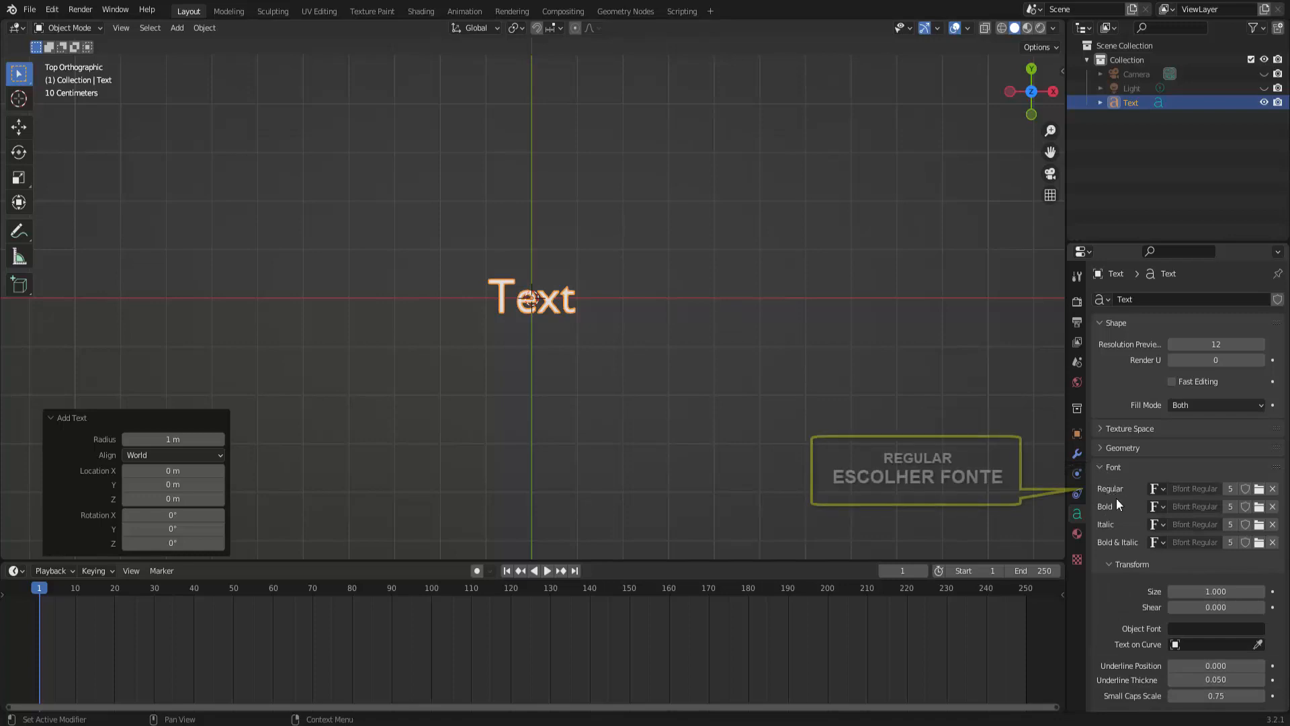
{"action": "left_click", "coordinate": [1259, 489]}
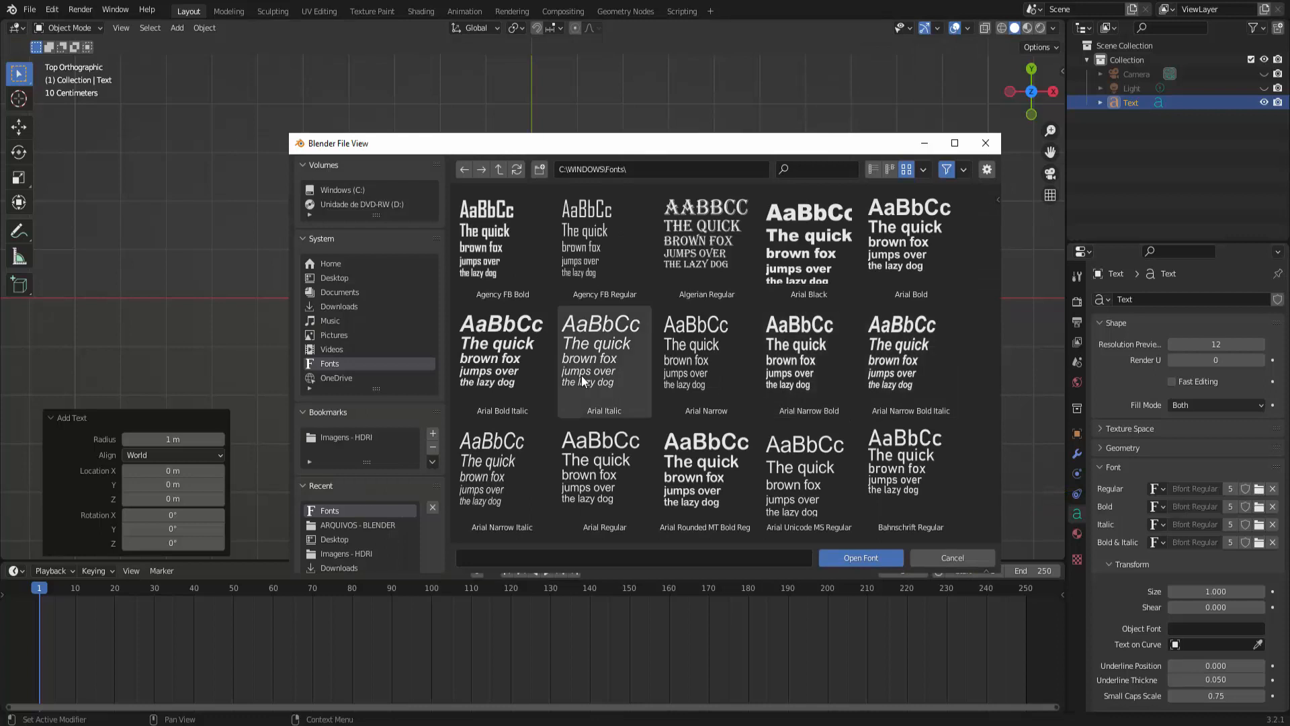
{"action": "scroll", "coordinate": [582, 375], "scroll_direction": "down", "scroll_amount": 5}
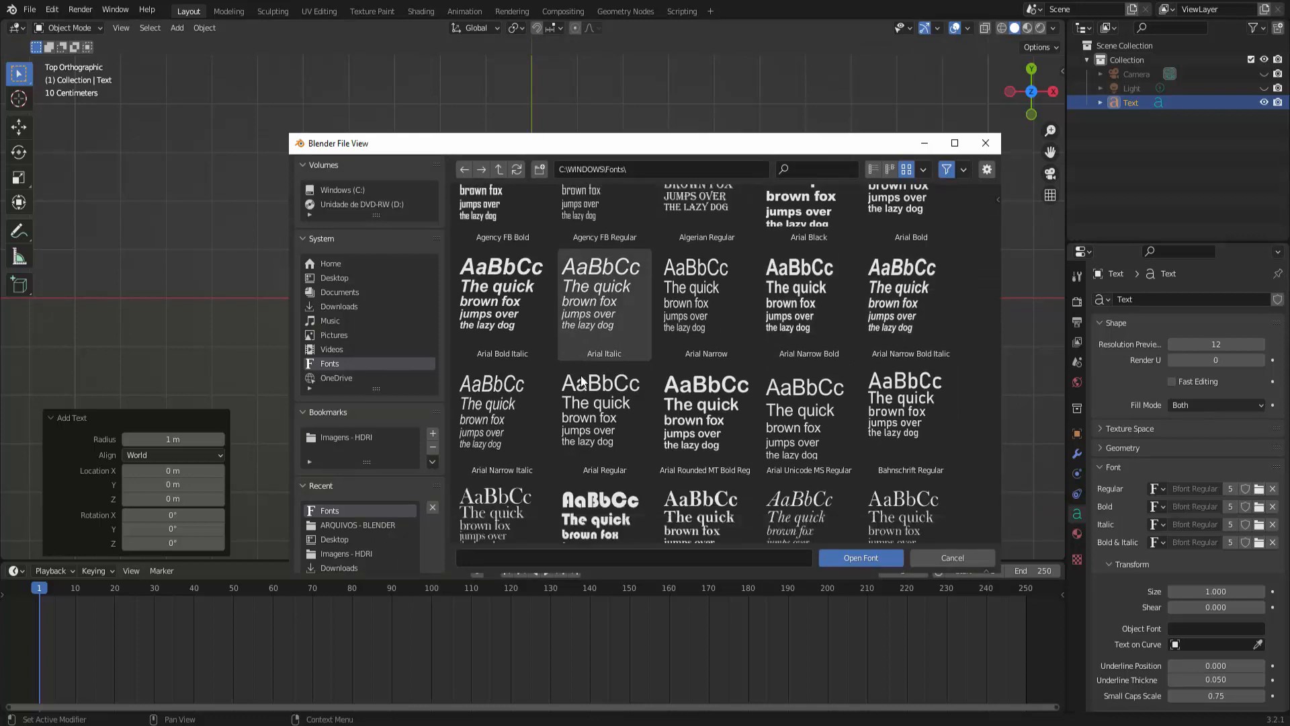
{"action": "scroll", "coordinate": [582, 381], "scroll_direction": "down", "scroll_amount": 3}
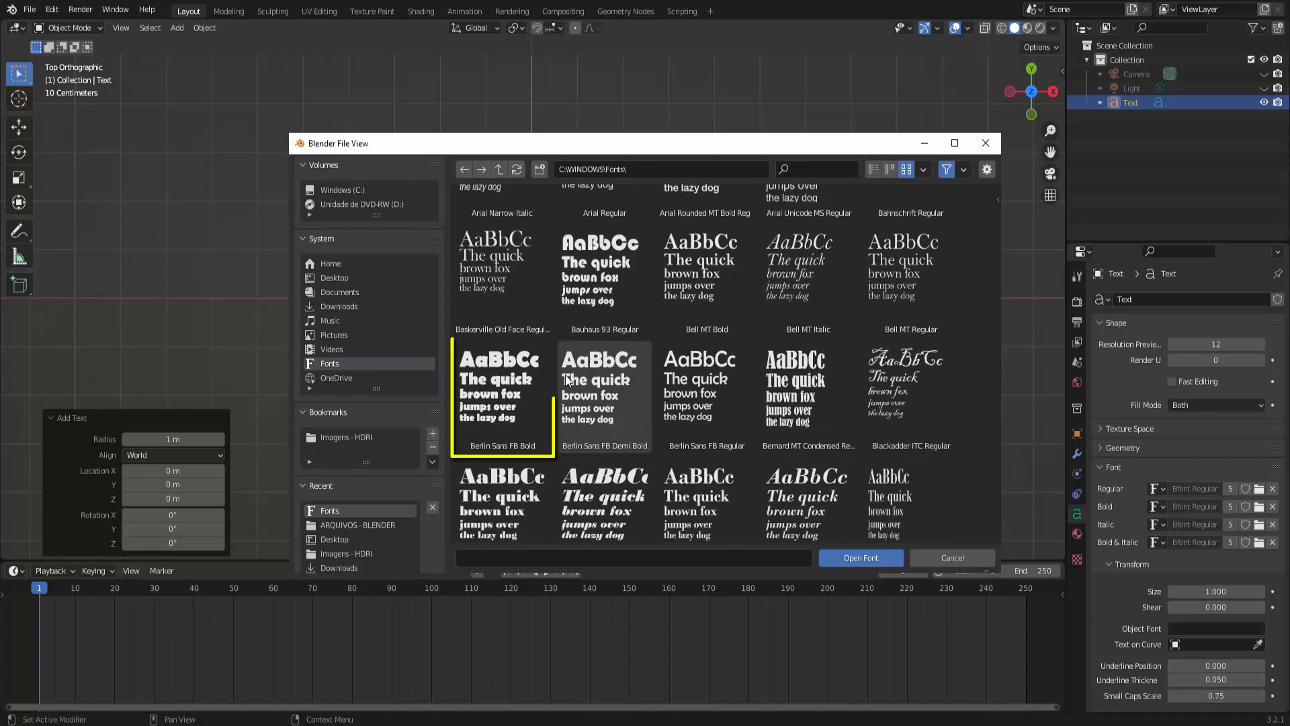
{"action": "left_click", "coordinate": [498, 367]}
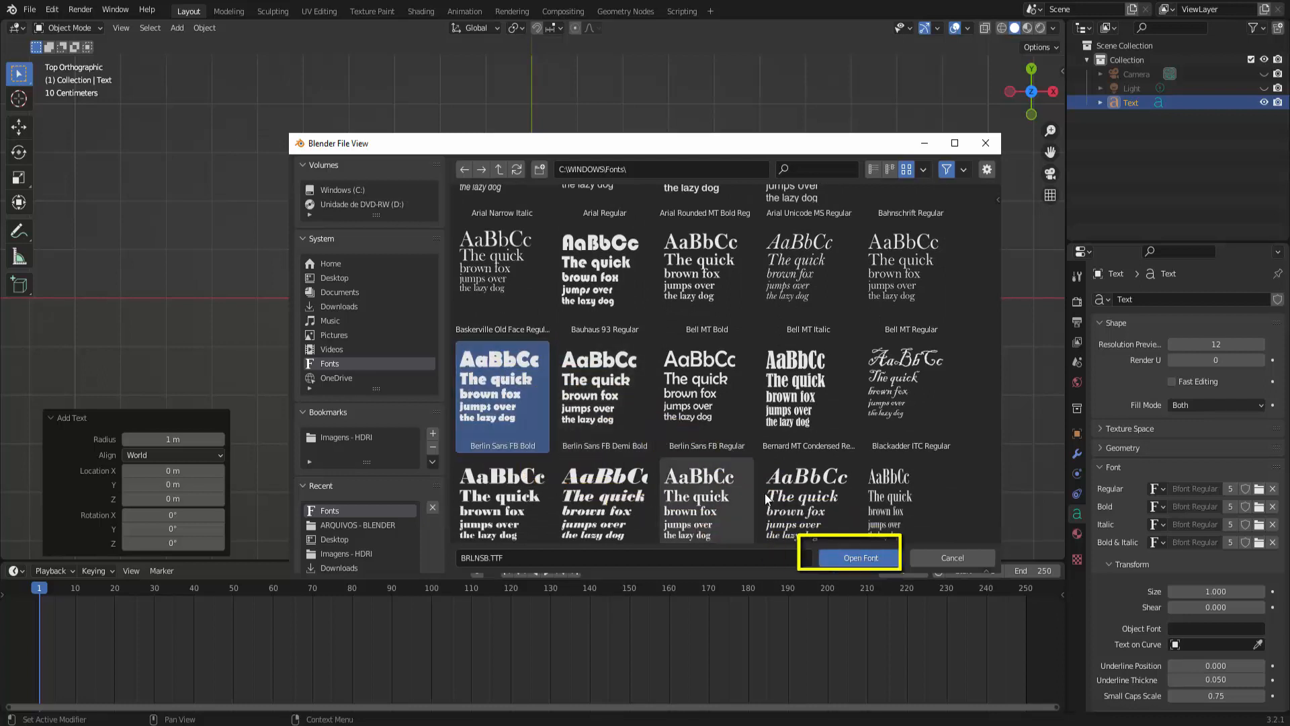
{"action": "left_click", "coordinate": [861, 558]}
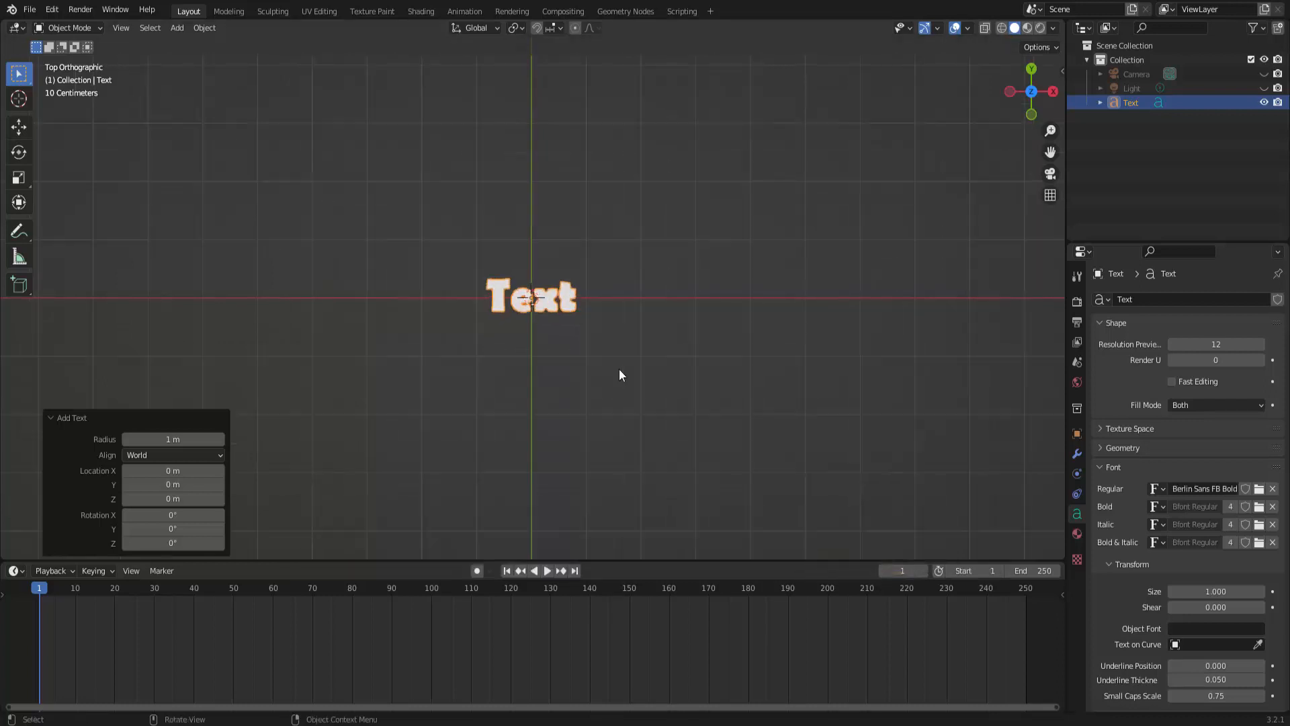
Add a 2 m mesh plane at the origin and scale it up uniformly by about 1.25.
{"action": "scroll", "coordinate": [619, 369], "scroll_direction": "down", "scroll_amount": 1}
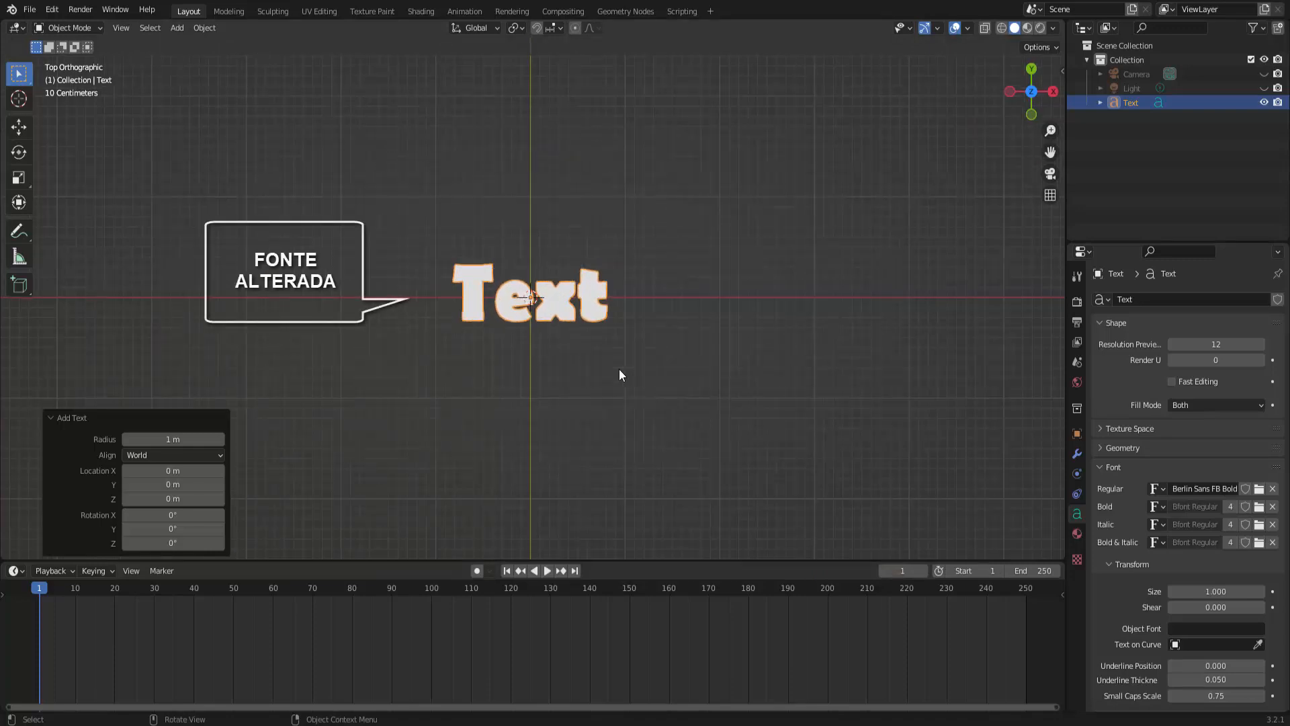
{"action": "scroll", "coordinate": [619, 375], "scroll_direction": "down", "scroll_amount": 1}
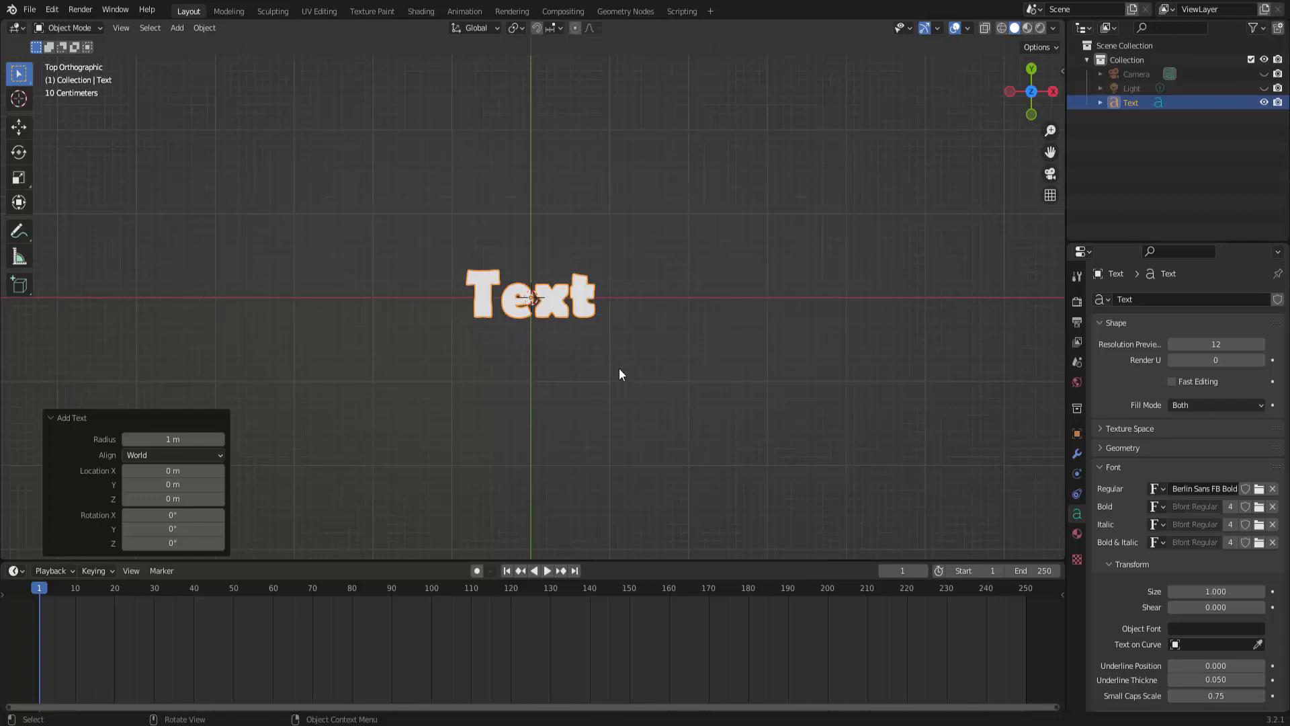
{"action": "scroll", "coordinate": [619, 374], "scroll_direction": "down", "scroll_amount": 1}
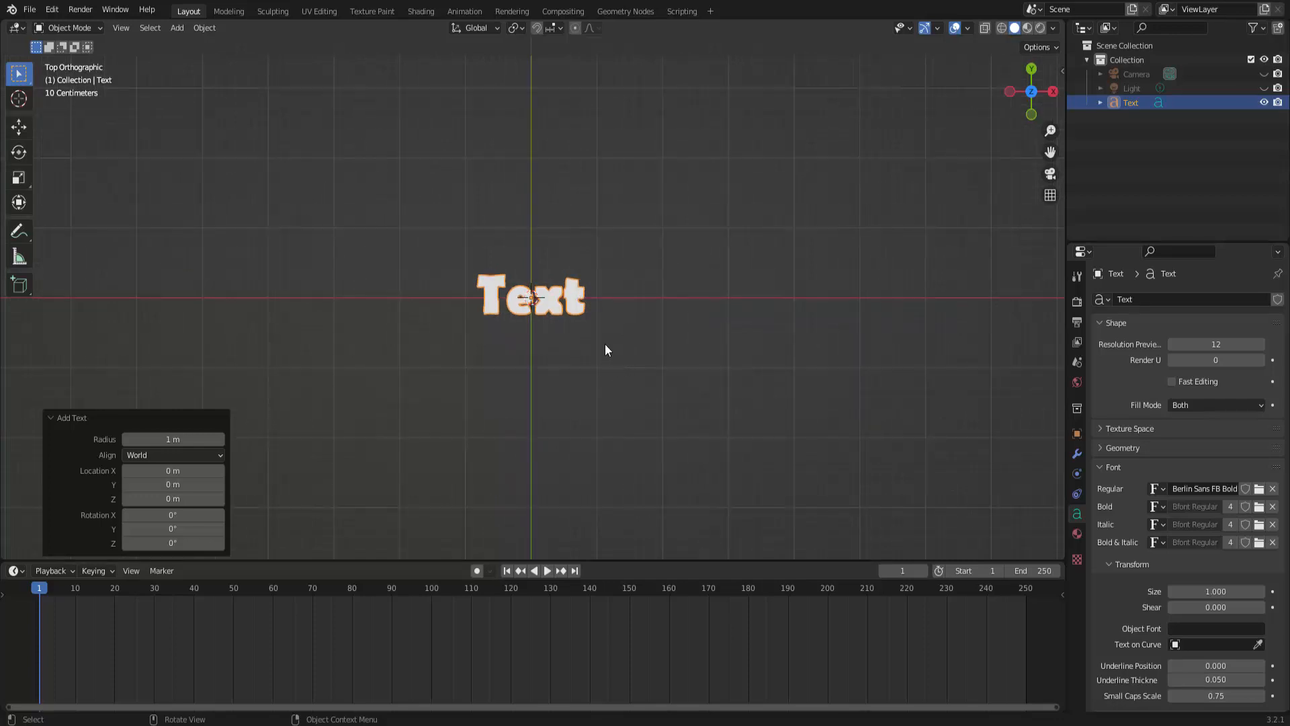
{"action": "scroll", "coordinate": [604, 344], "scroll_direction": "up", "scroll_amount": 1}
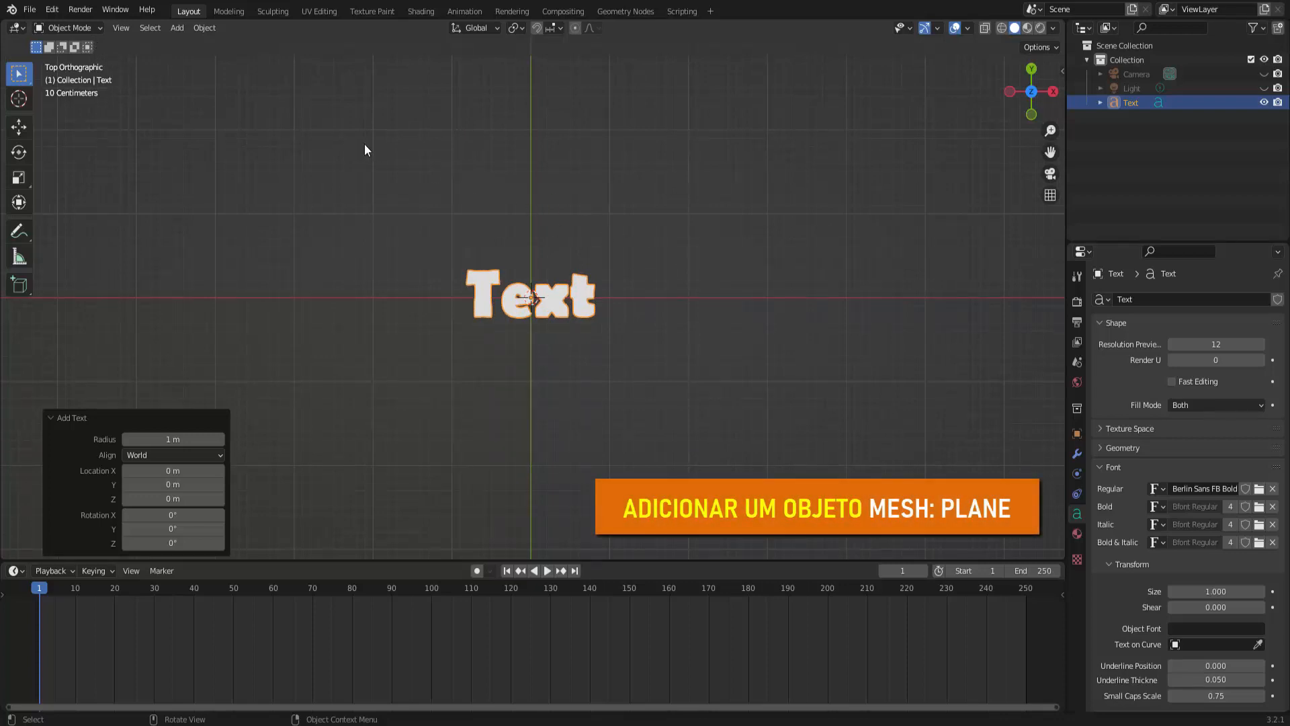
{"action": "left_click", "coordinate": [179, 30]}
{"action": "mouse_move", "coordinate": [184, 43]}
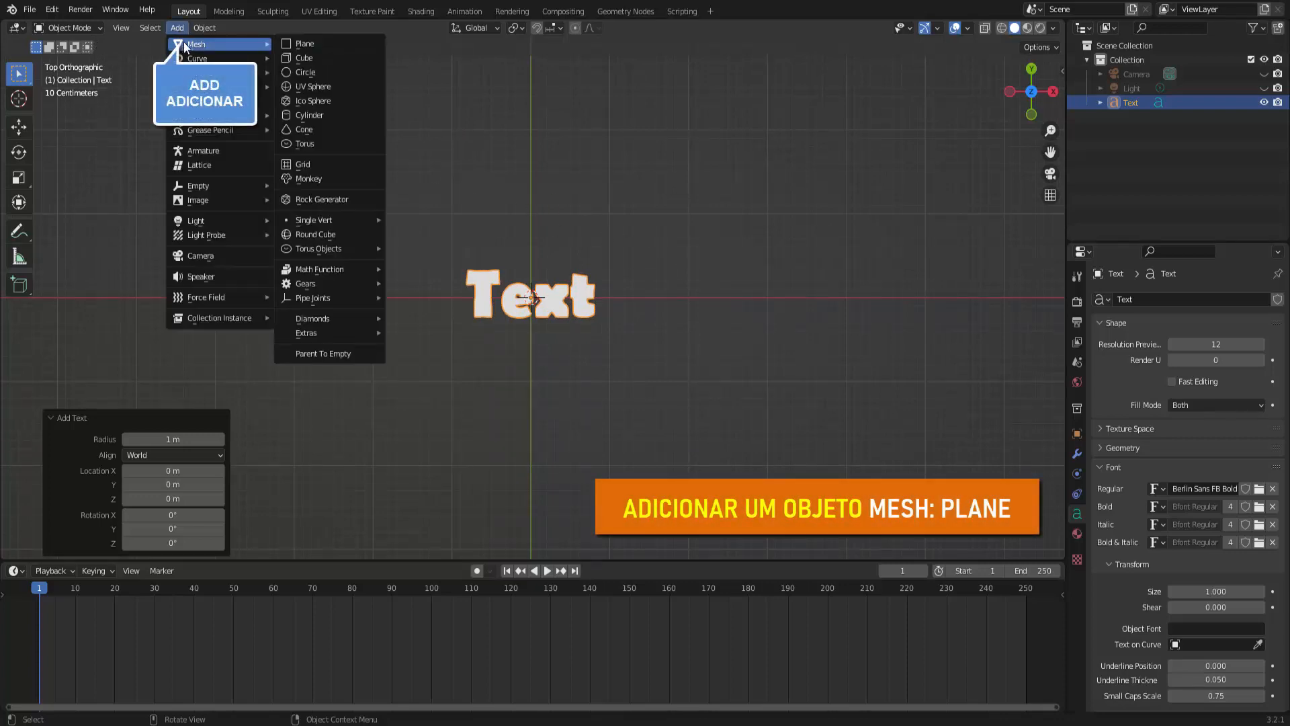
{"action": "left_click", "coordinate": [315, 45]}
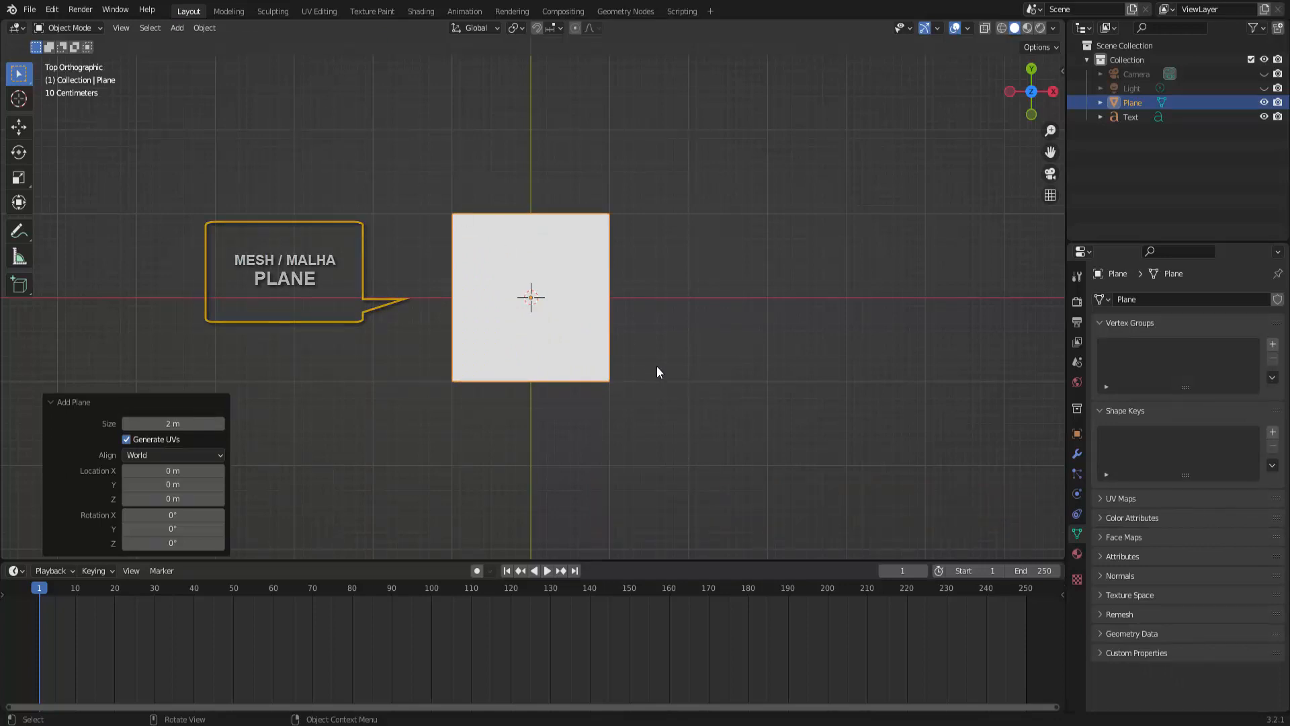
{"action": "key", "text": "s"}
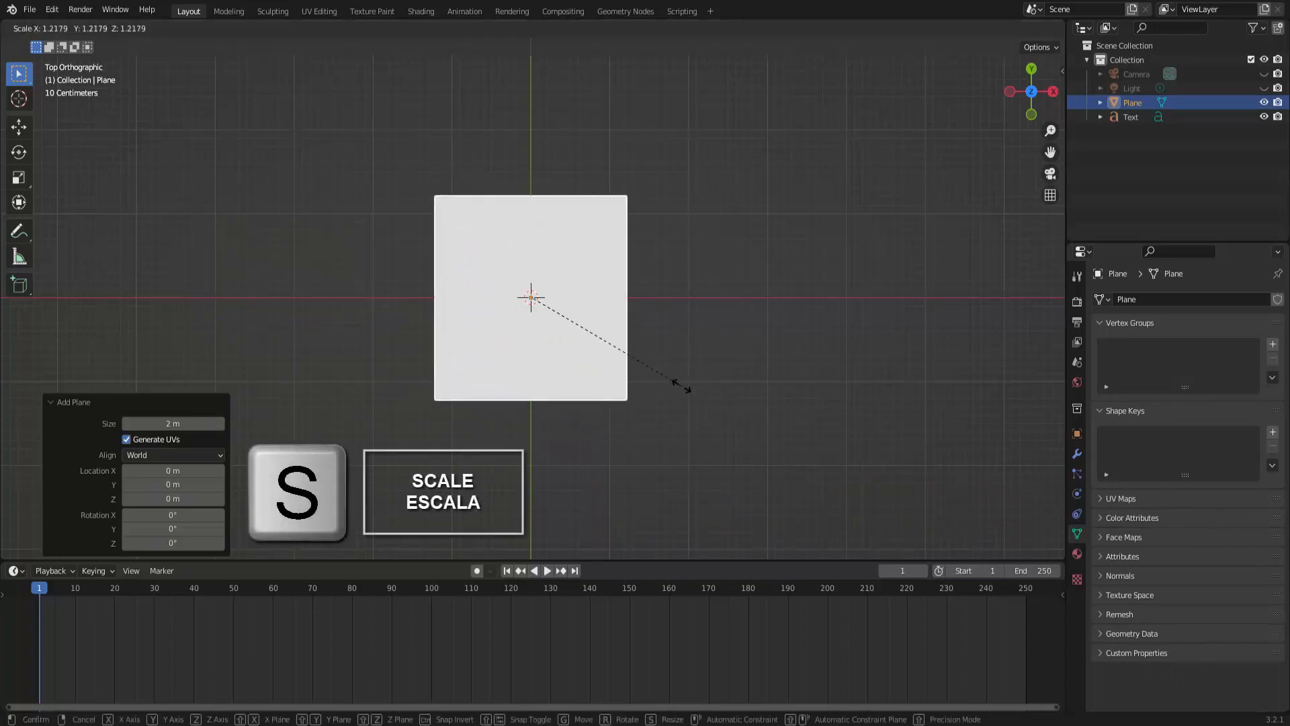
{"action": "left_click", "coordinate": [683, 387]}
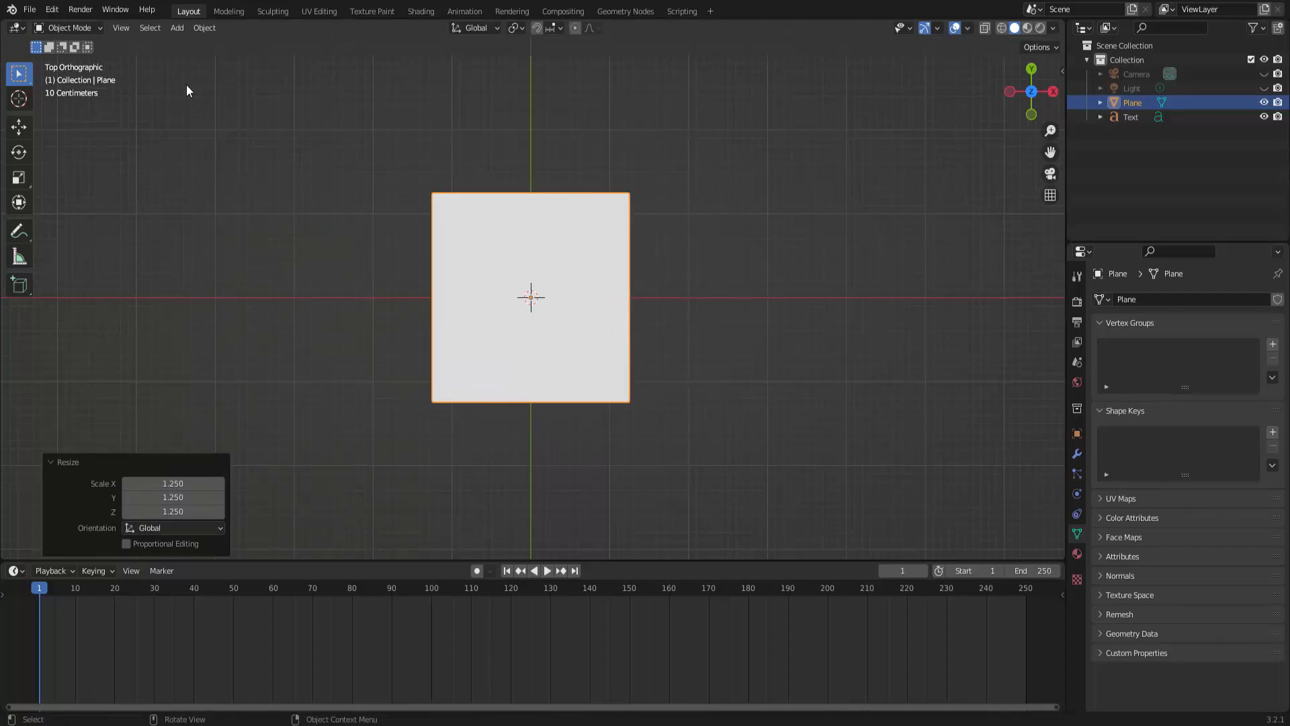
Enter Edit Mode on the plane and inset its face by about 0.065 m.
{"action": "left_click", "coordinate": [82, 29]}
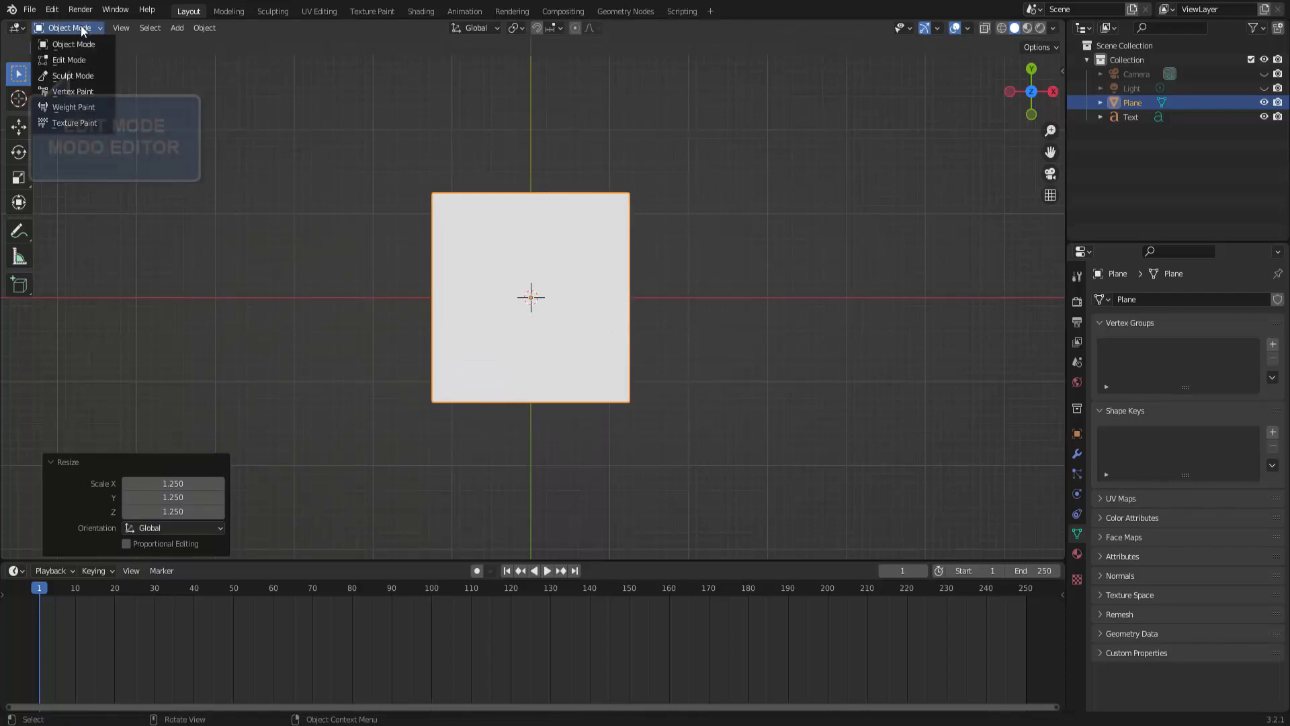
{"action": "left_click", "coordinate": [74, 60]}
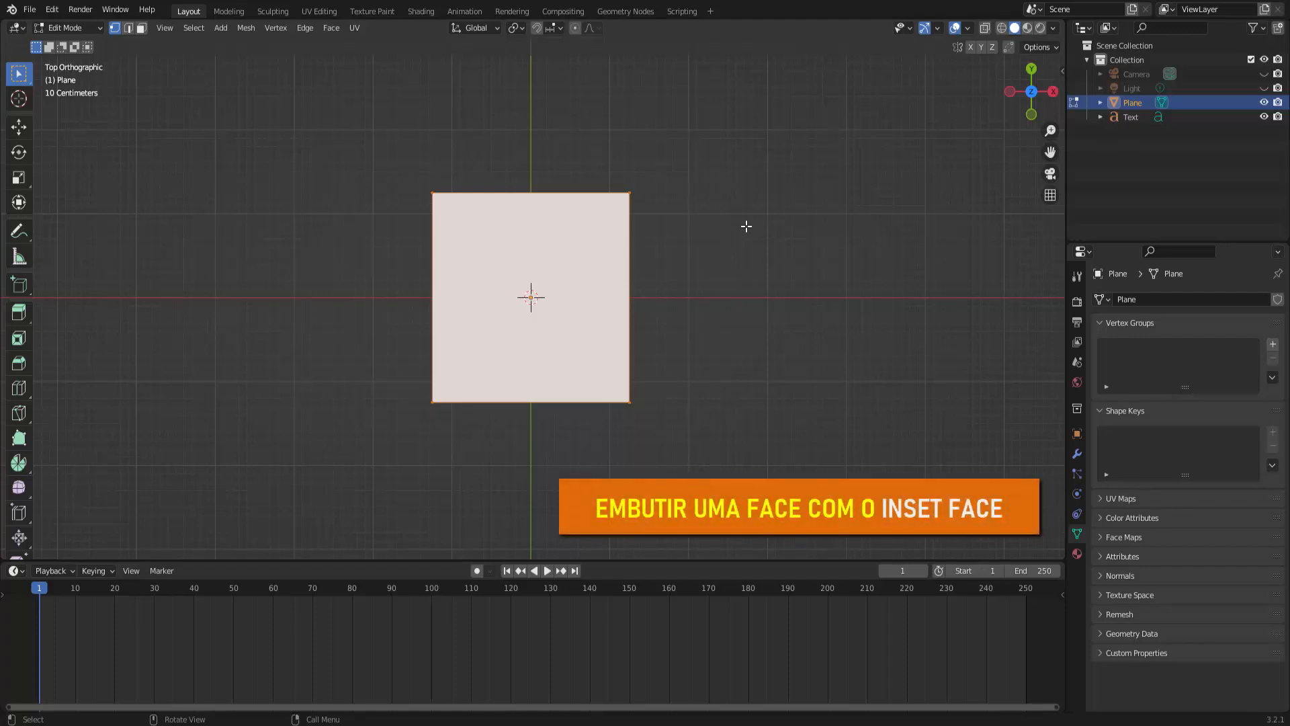
{"action": "key", "text": "i"}
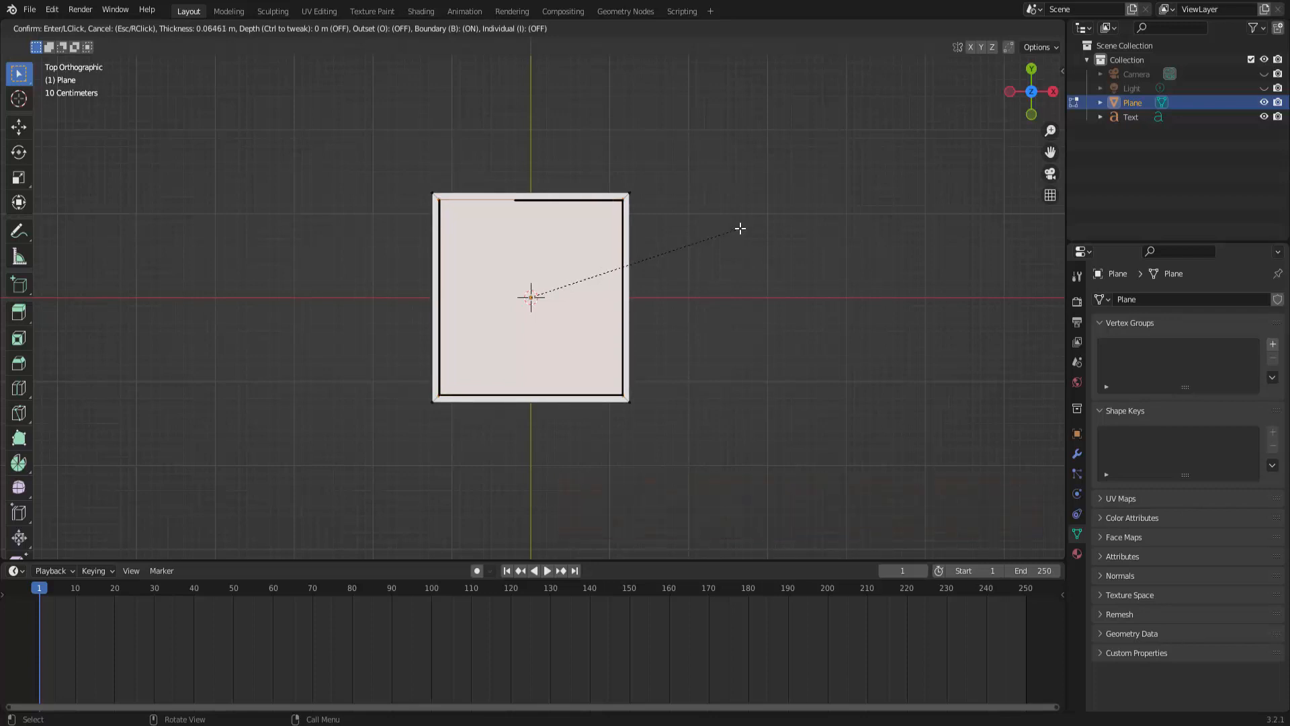
{"action": "left_click", "coordinate": [740, 228]}
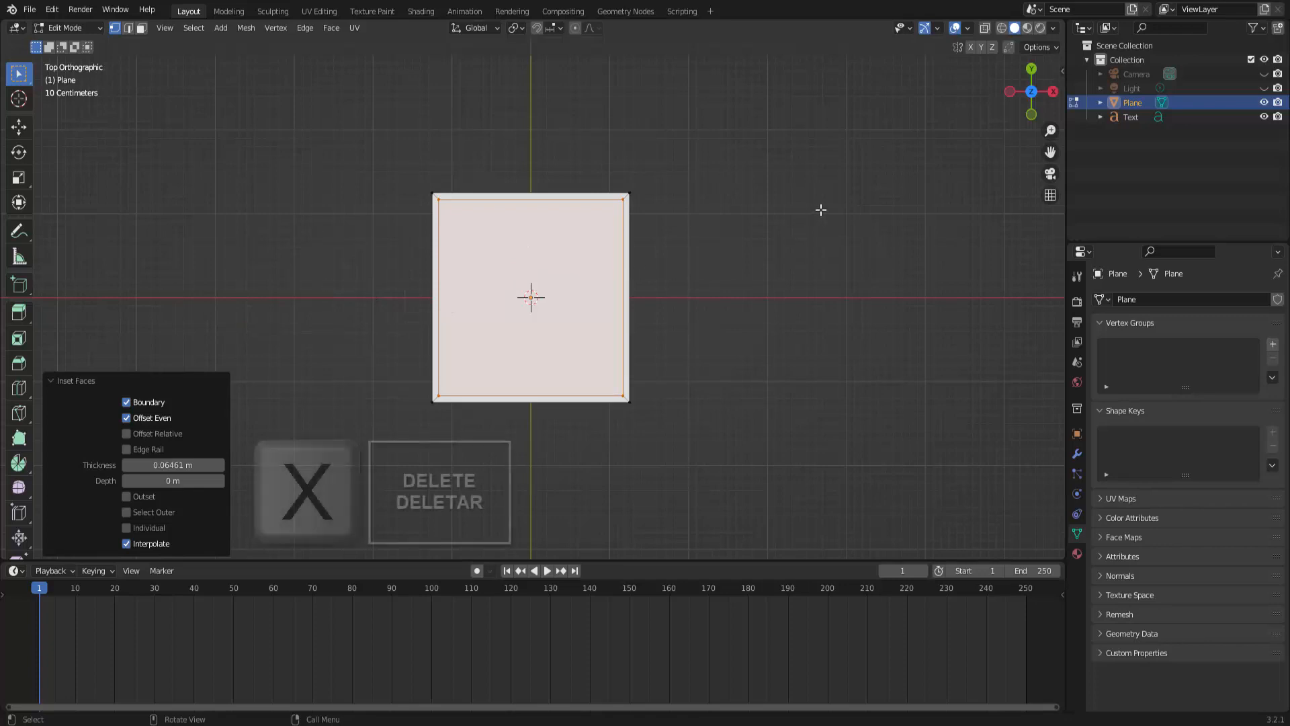
Delete the plane's inner face to leave a square frame, and return to Object Mode.
{"action": "key", "text": "x"}
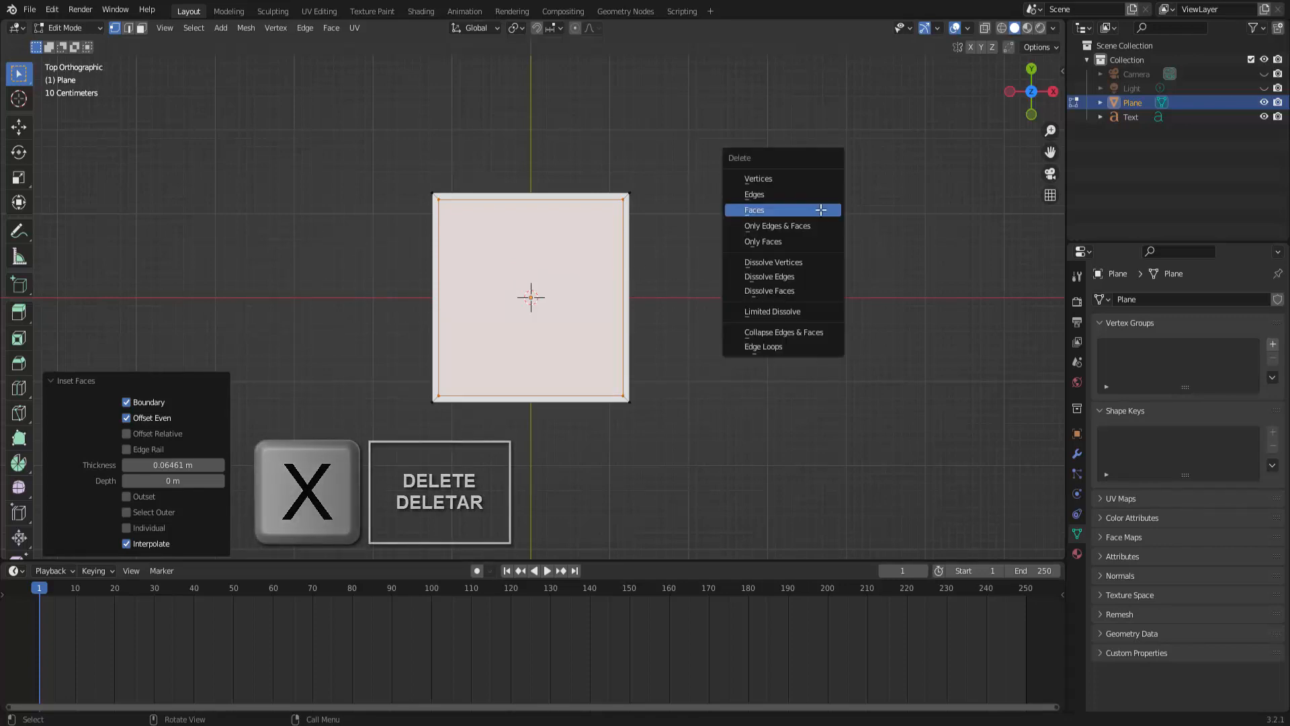
{"action": "left_click", "coordinate": [821, 211]}
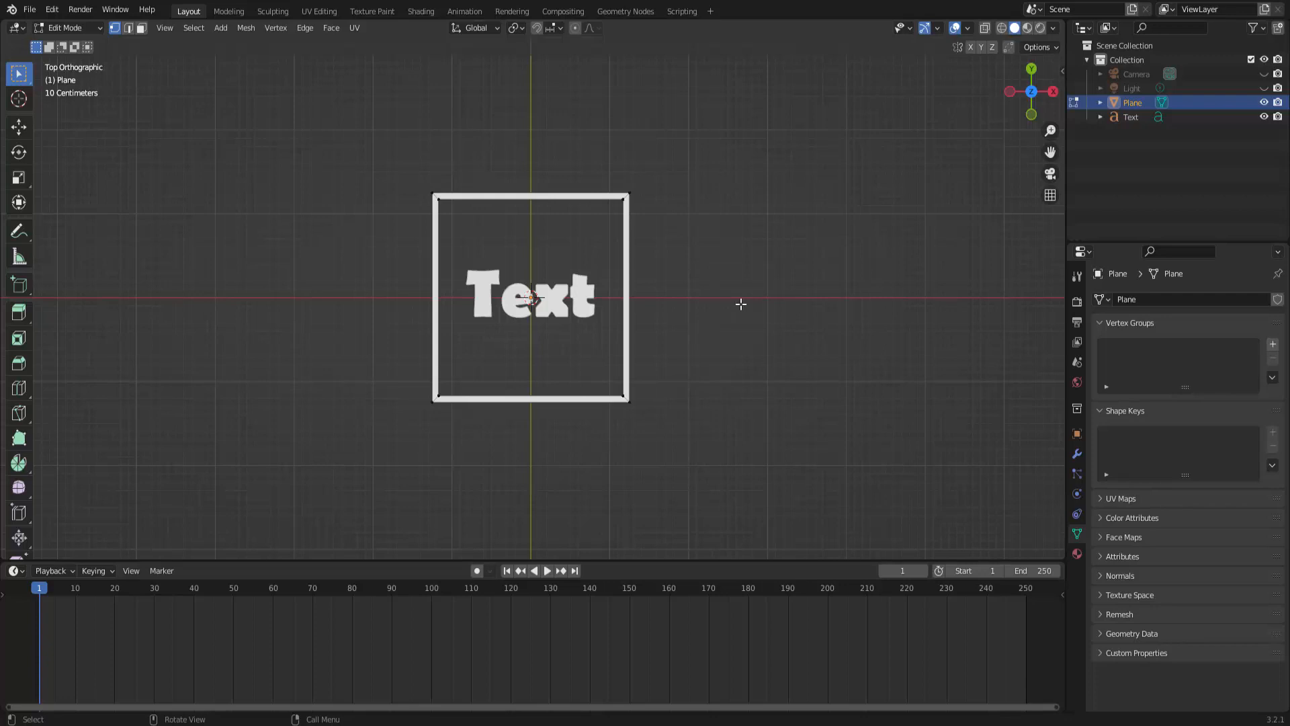
{"action": "left_click", "coordinate": [67, 28]}
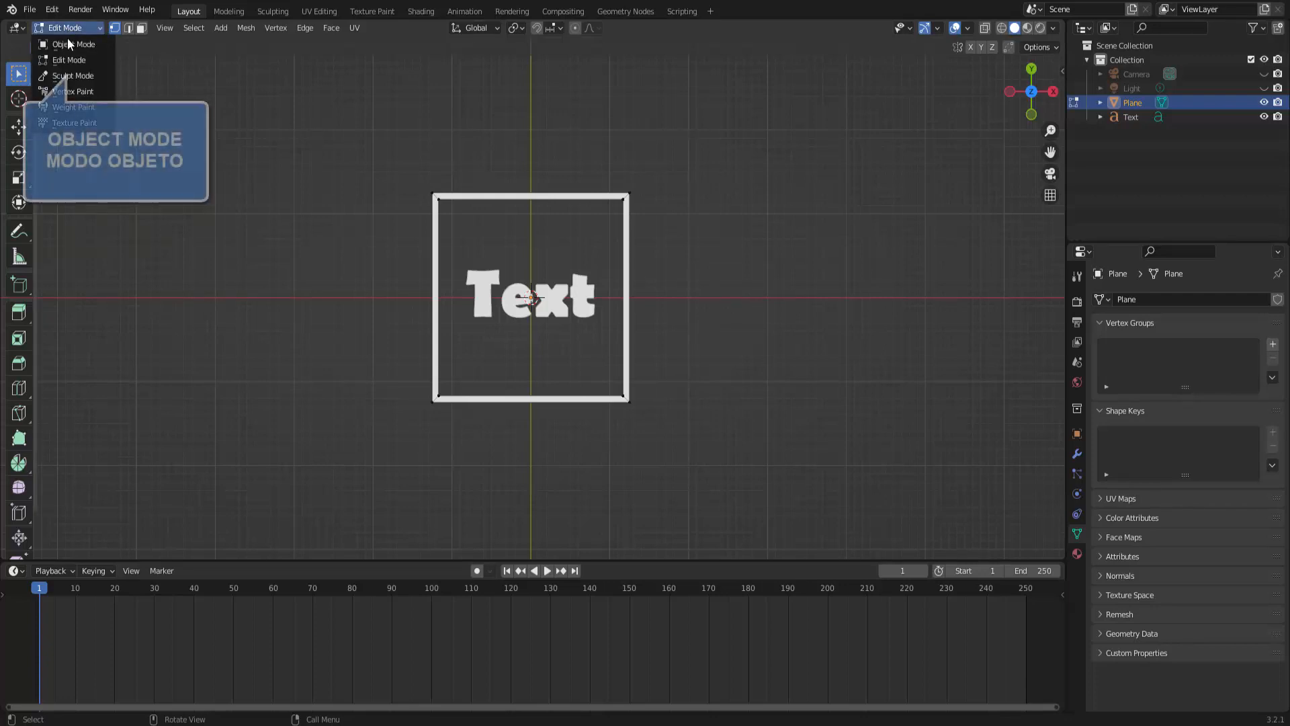
{"action": "left_click", "coordinate": [67, 41]}
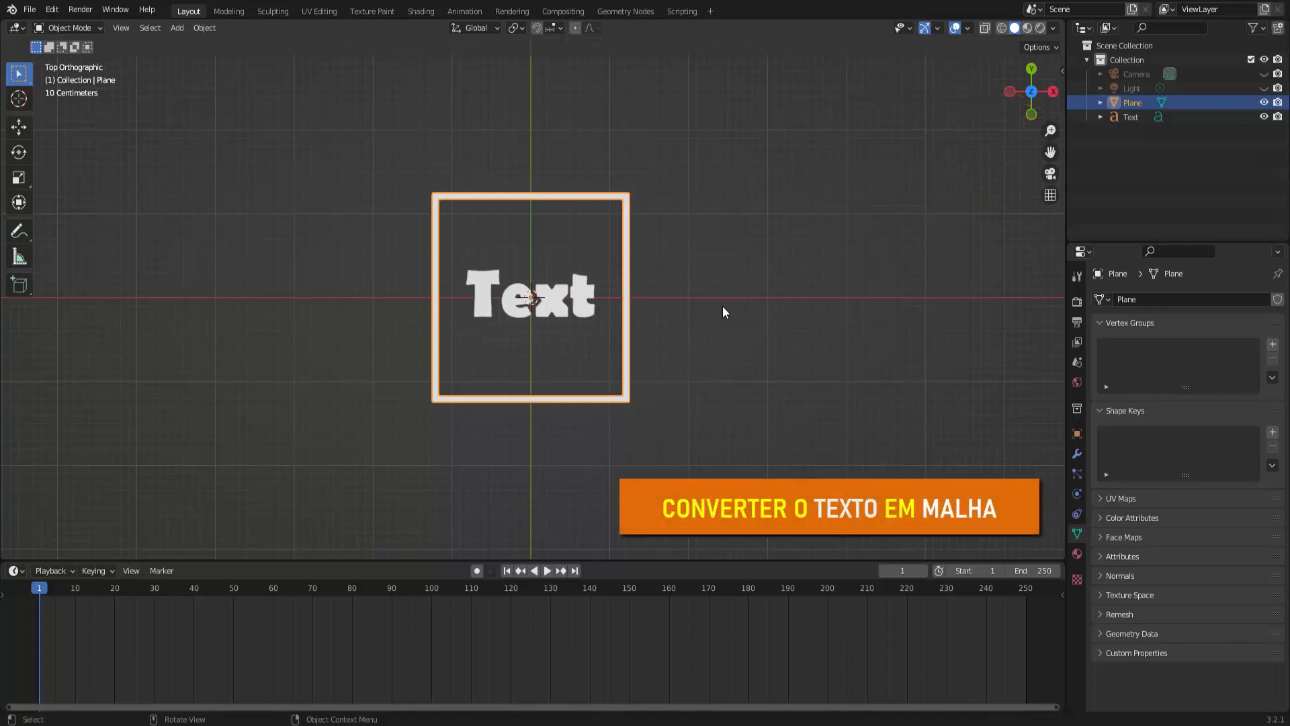
Convert the text object inside the frame to a mesh.
{"action": "left_click", "coordinate": [581, 289]}
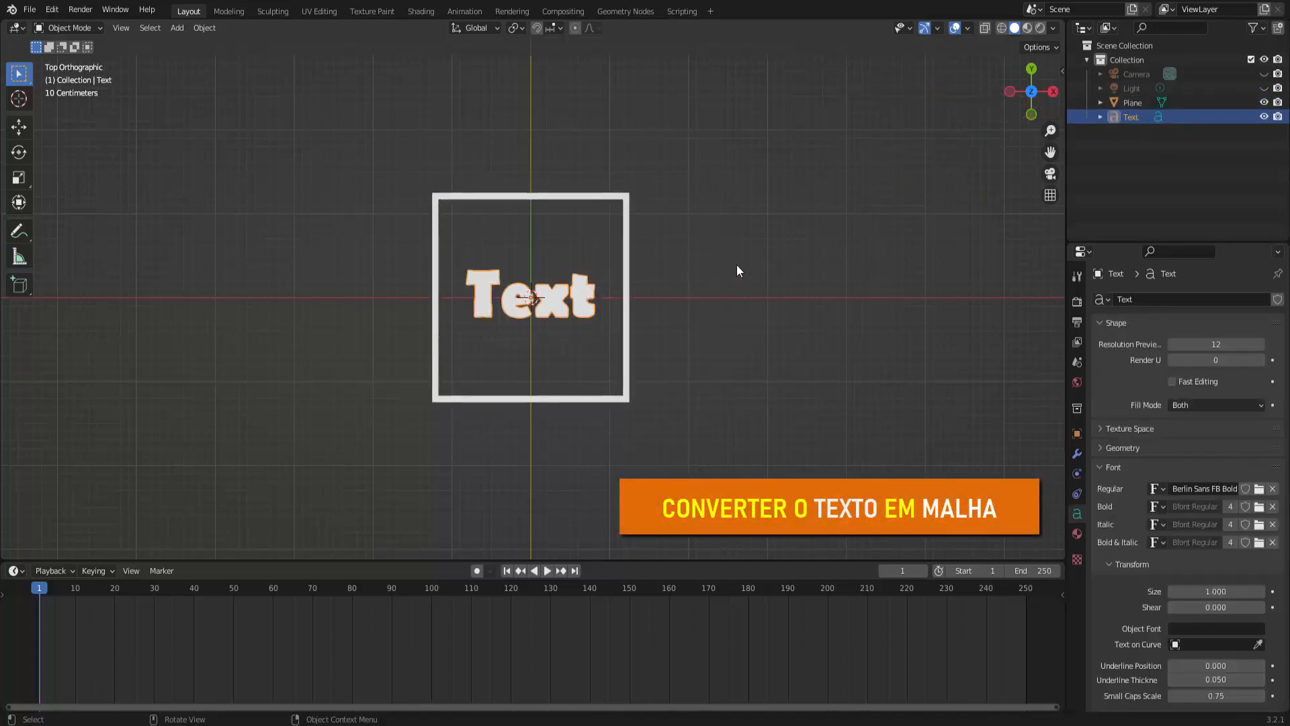
{"action": "right_click", "coordinate": [801, 223]}
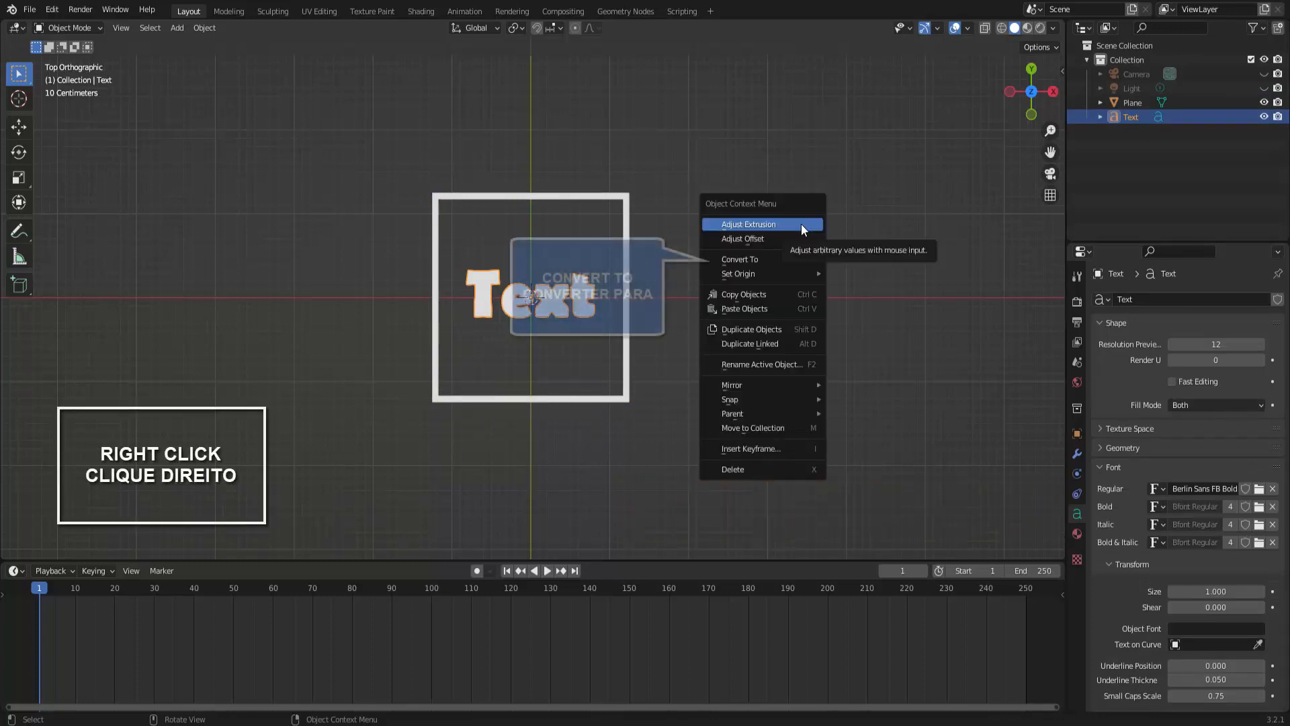
{"action": "mouse_move", "coordinate": [783, 259]}
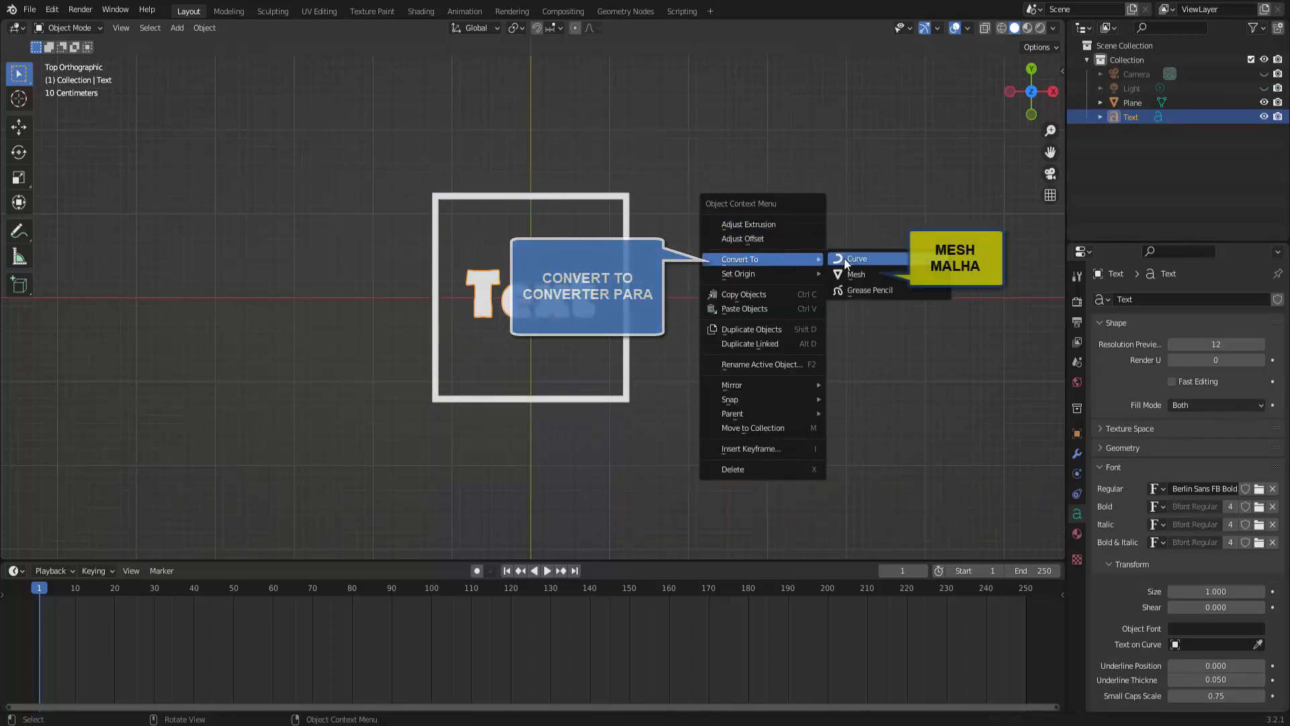
{"action": "left_click", "coordinate": [853, 275]}
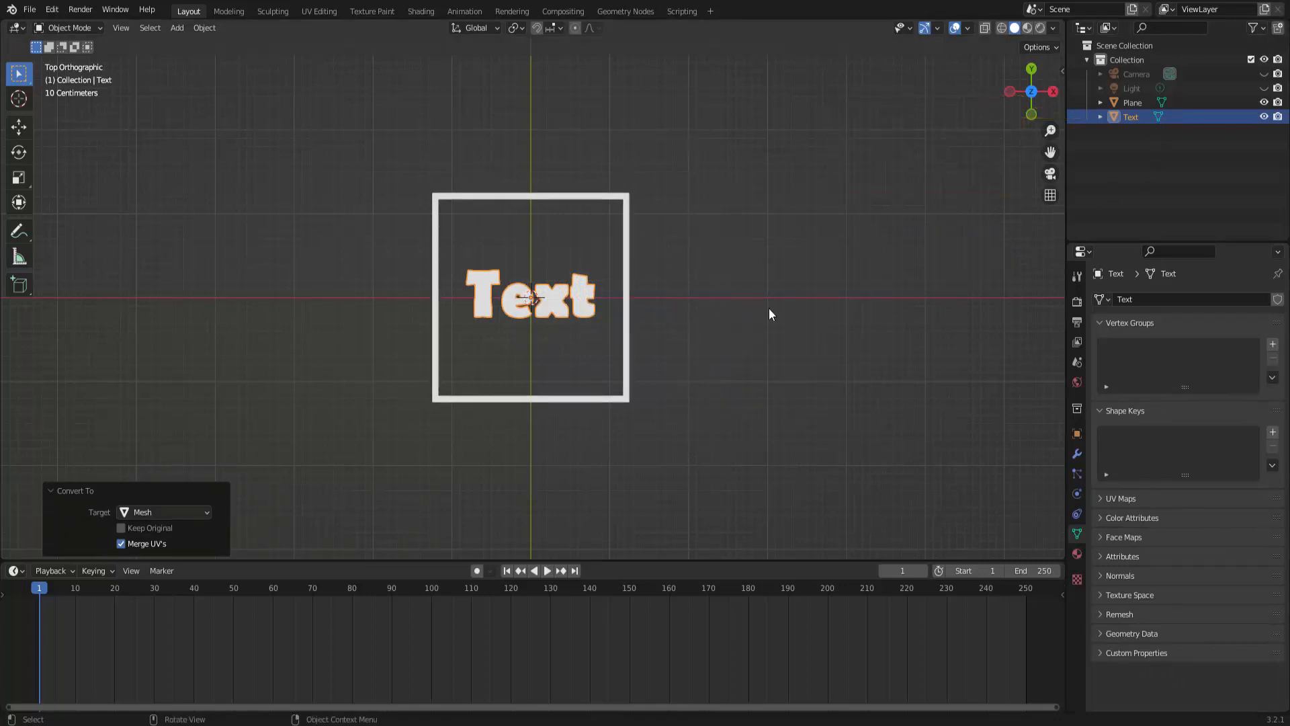
Join the square frame into the text mesh as one object and clear the selection.
{"action": "left_click", "coordinate": [630, 202]}
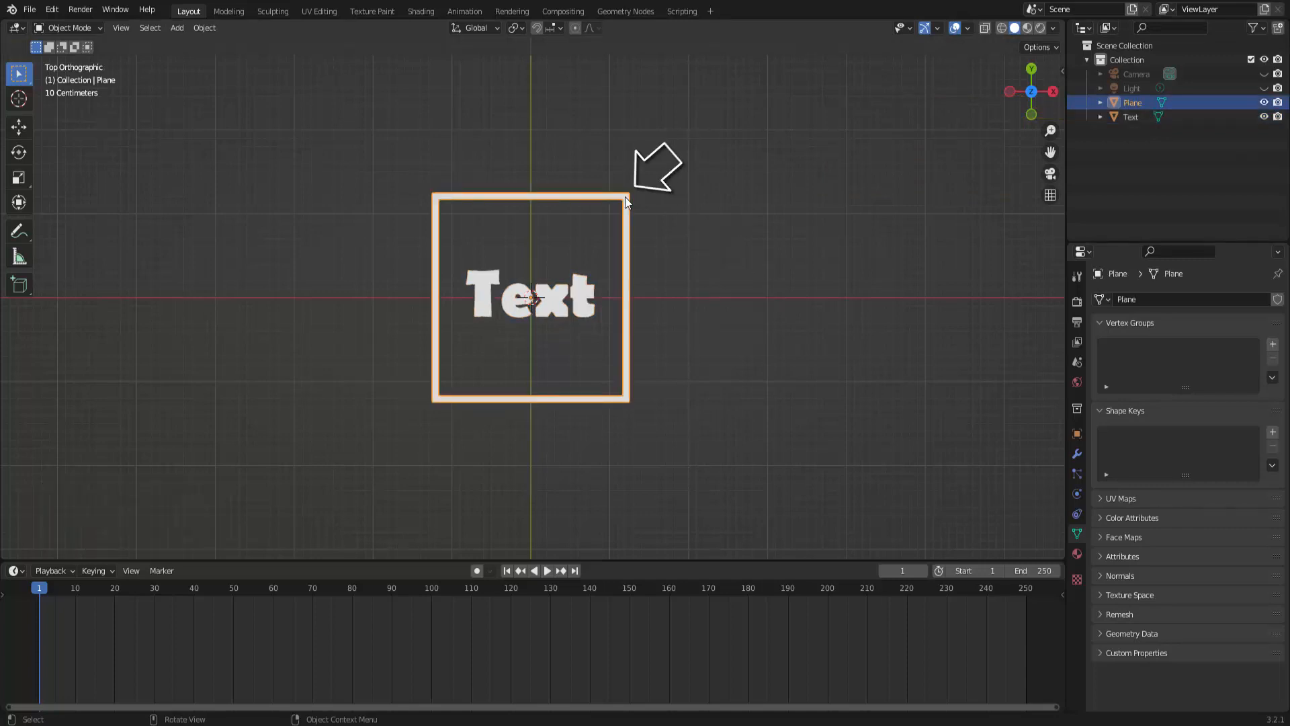
{"action": "left_click", "coordinate": [586, 289], "text": "shift"}
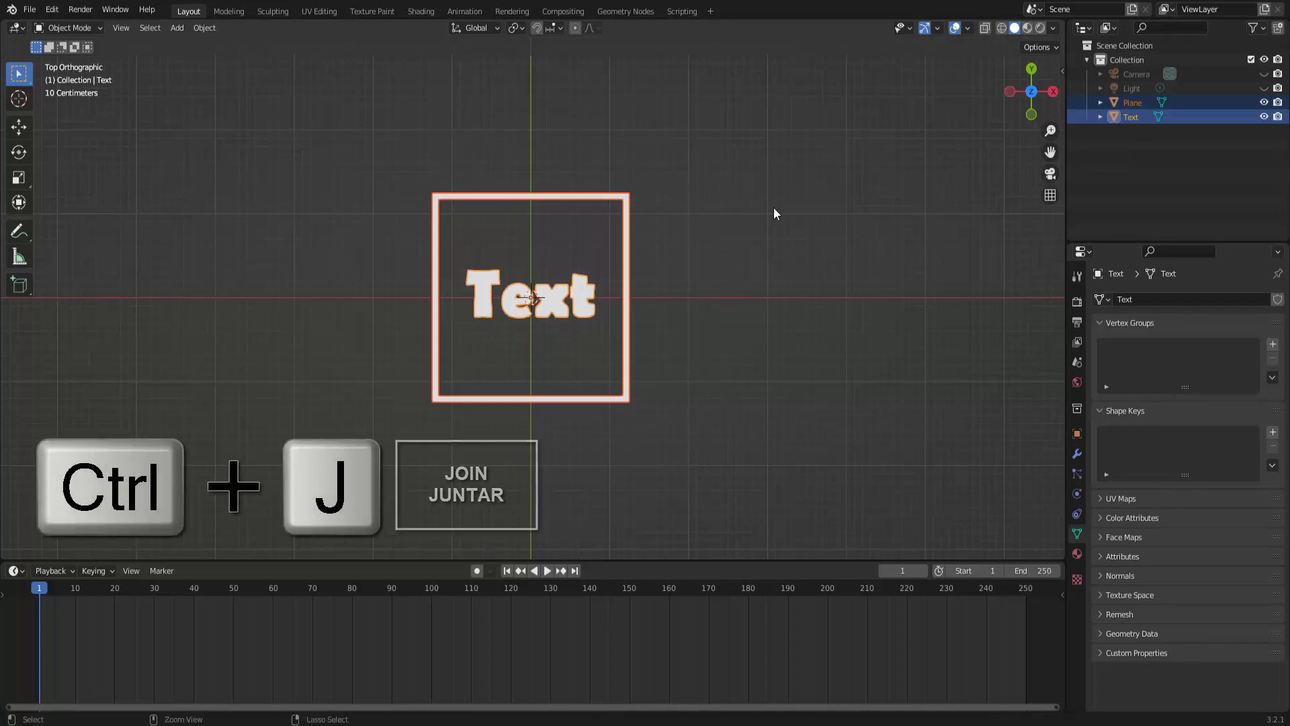
{"action": "key", "text": "ctrl+j"}
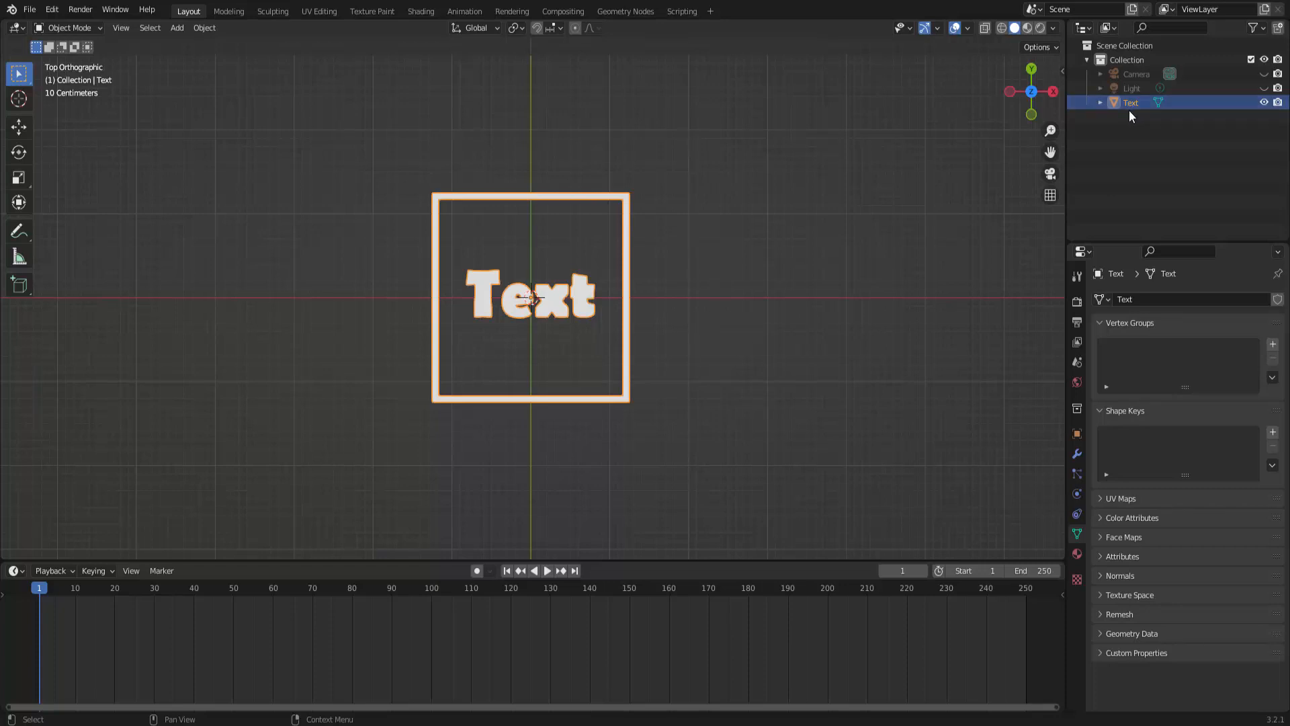
{"action": "key", "text": "alt+a"}
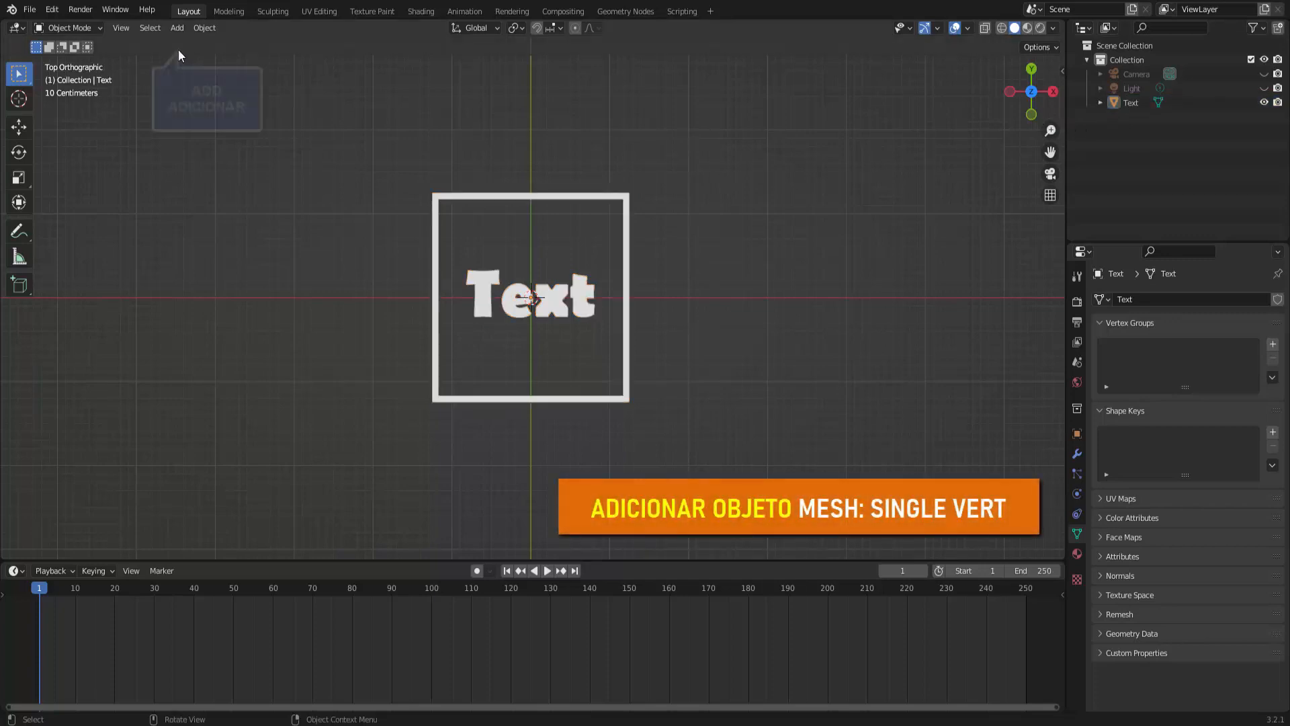
Add a Single Vert mesh object at the origin.
{"action": "left_click", "coordinate": [177, 29]}
{"action": "mouse_move", "coordinate": [181, 43]}
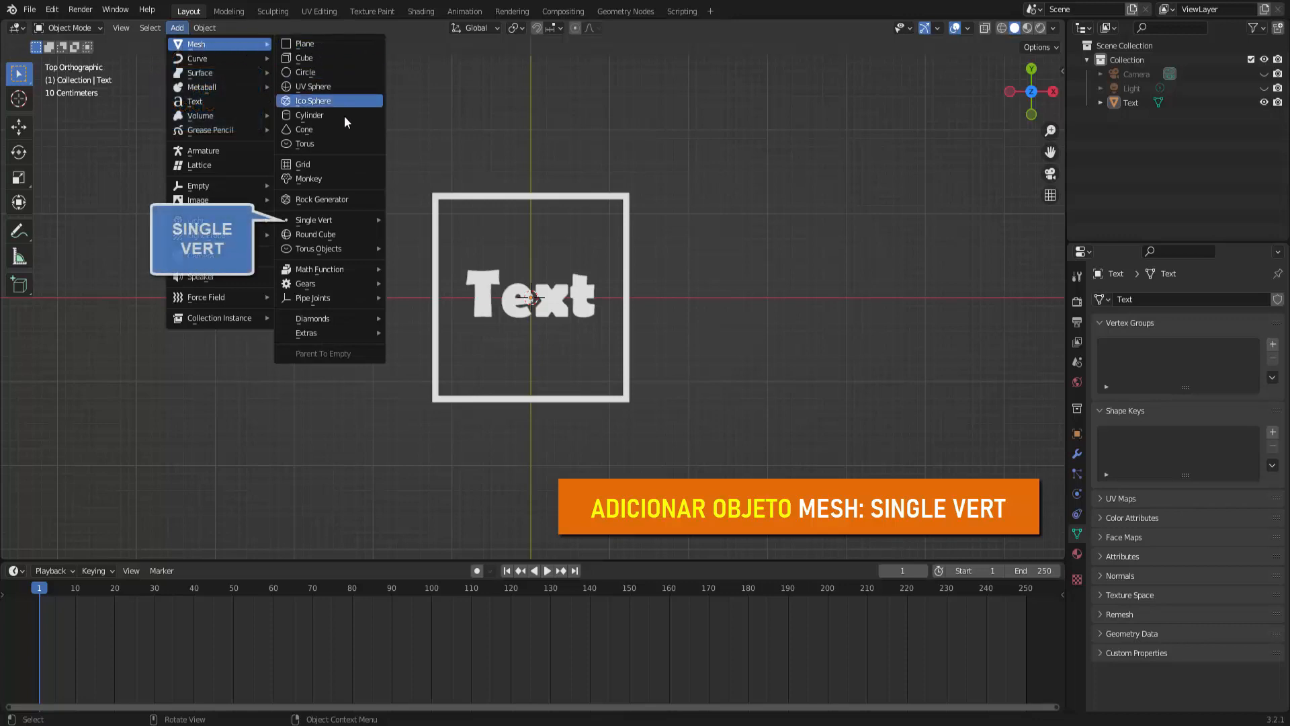
{"action": "mouse_move", "coordinate": [330, 219]}
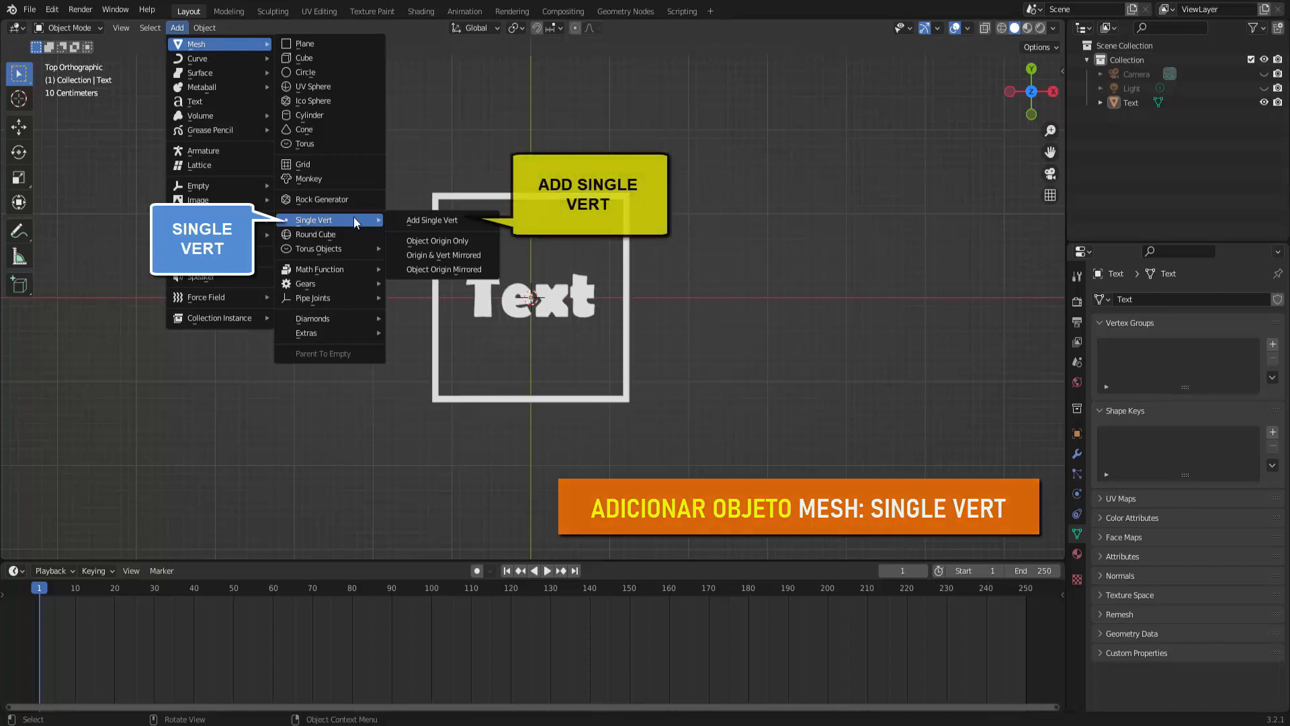
{"action": "left_click", "coordinate": [437, 222]}
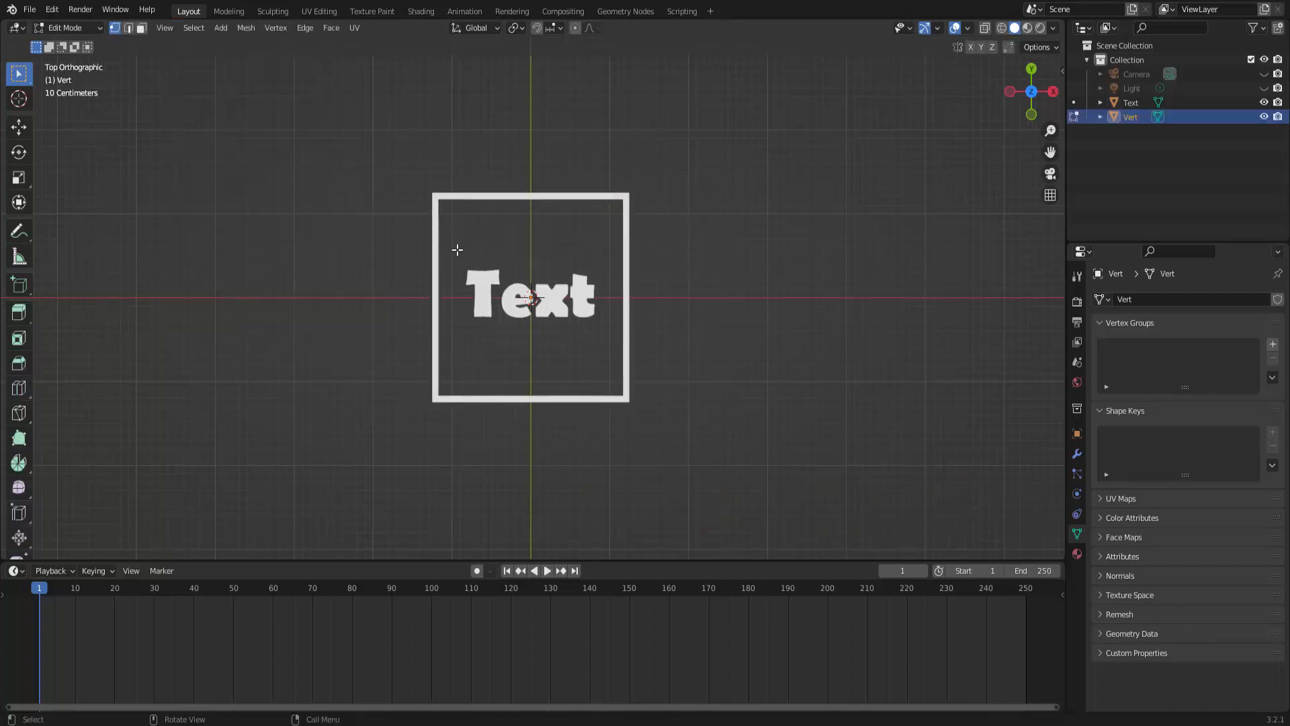
Extrude the vertex about 2.62 m along the positive Y axis and return to Object Mode.
{"action": "left_click", "coordinate": [531, 297]}
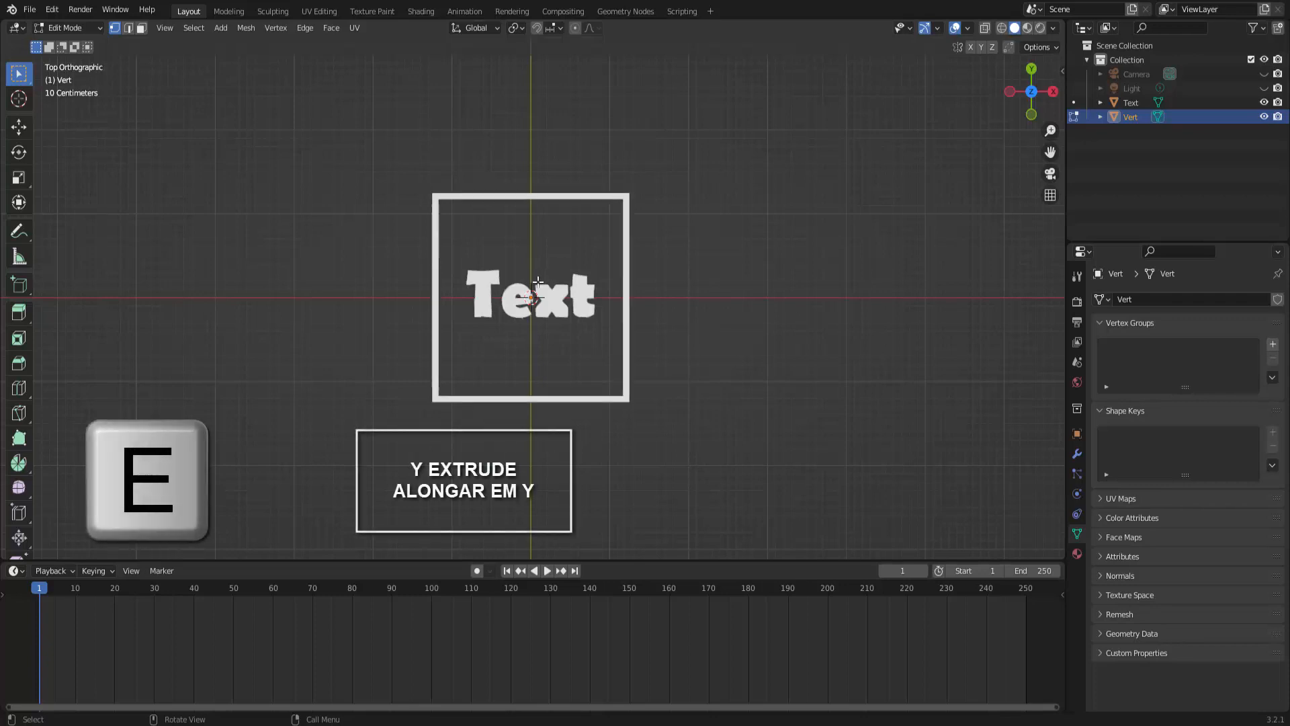
{"action": "key", "text": "e"}
{"action": "key", "text": "y"}
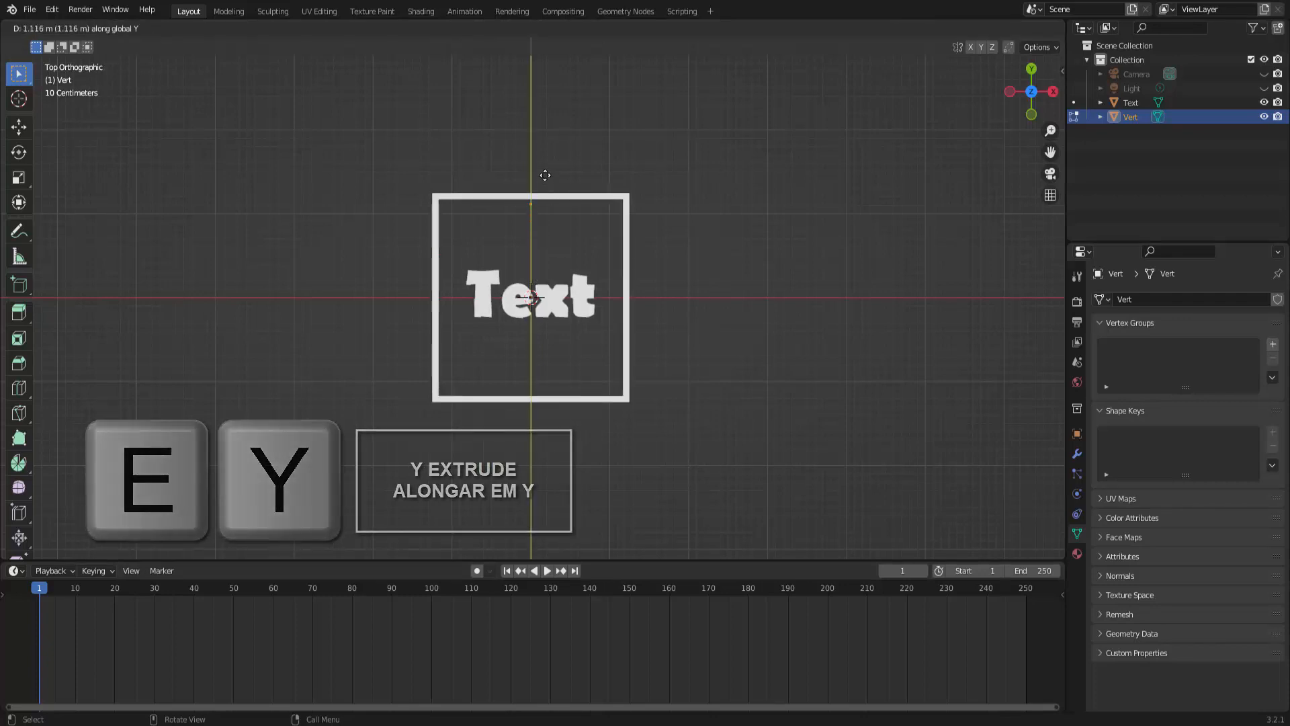
{"action": "left_click", "coordinate": [562, 59]}
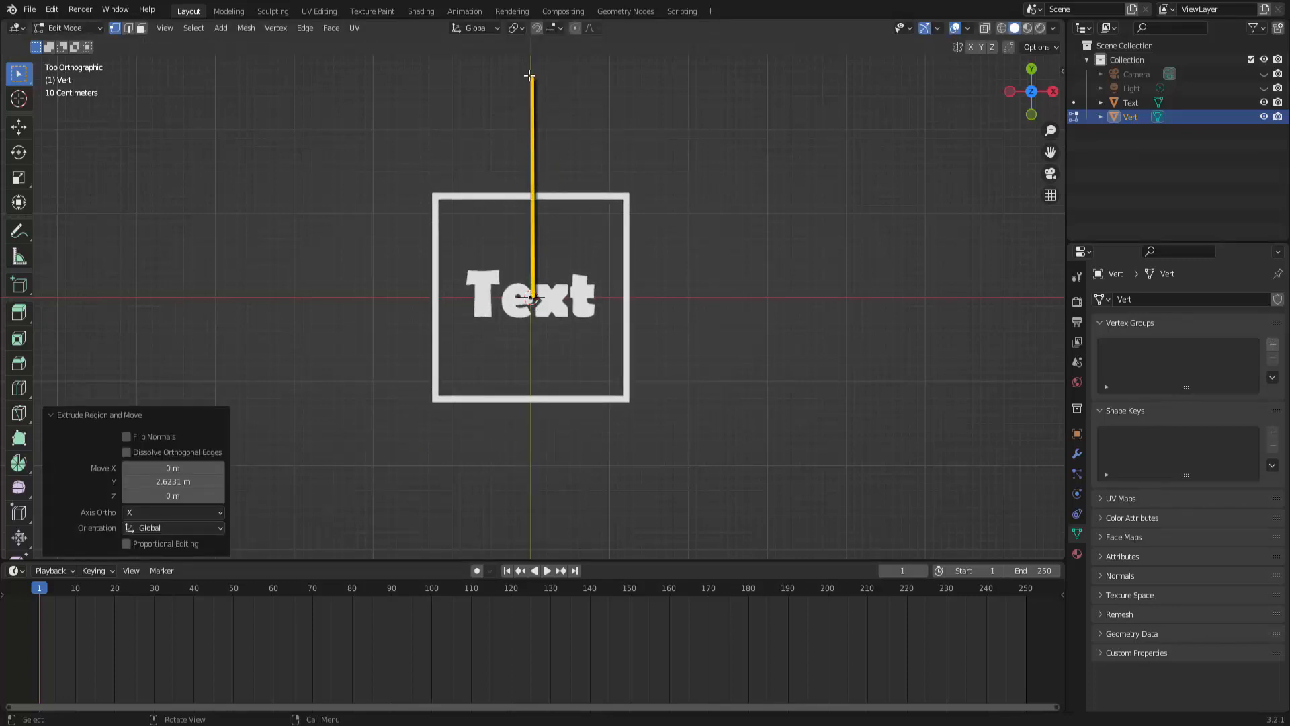
{"action": "left_click", "coordinate": [71, 28]}
{"action": "left_click", "coordinate": [70, 44]}
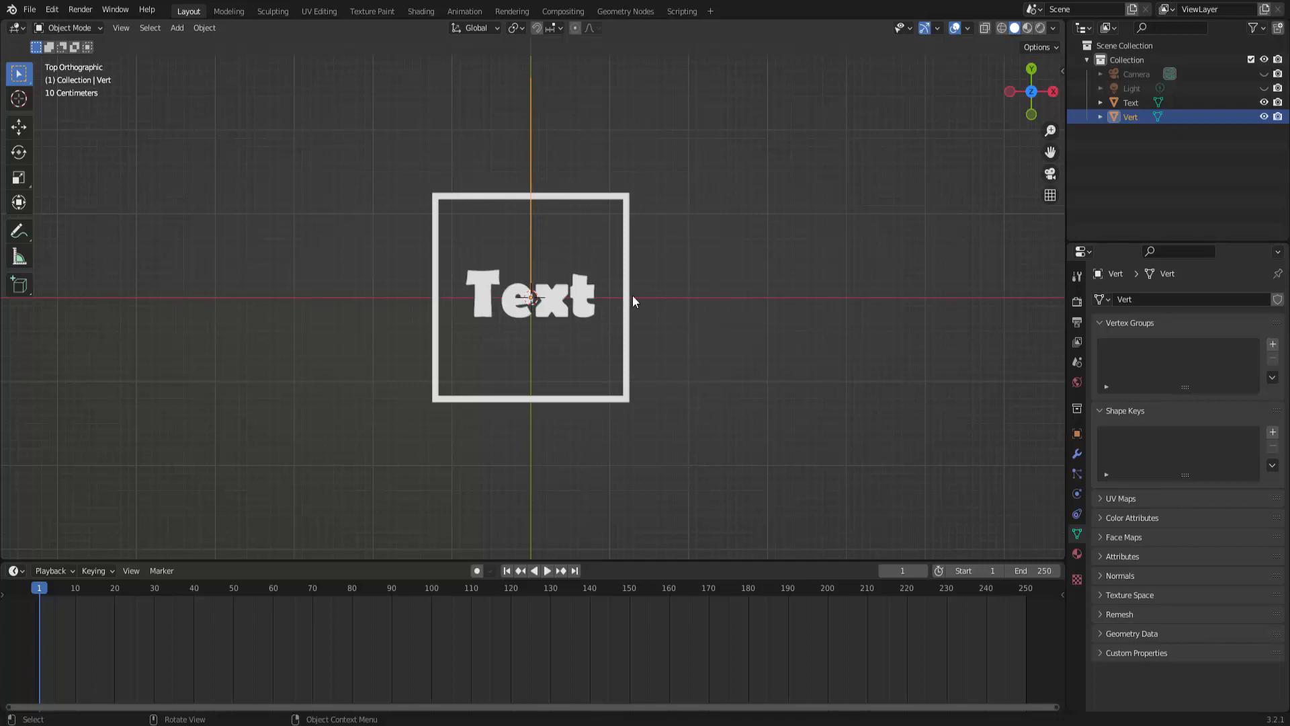
Add a Screw modifier to the extruded edge and set its viewport and render steps to 64.
{"action": "scroll", "coordinate": [633, 296], "scroll_direction": "down", "scroll_amount": 1}
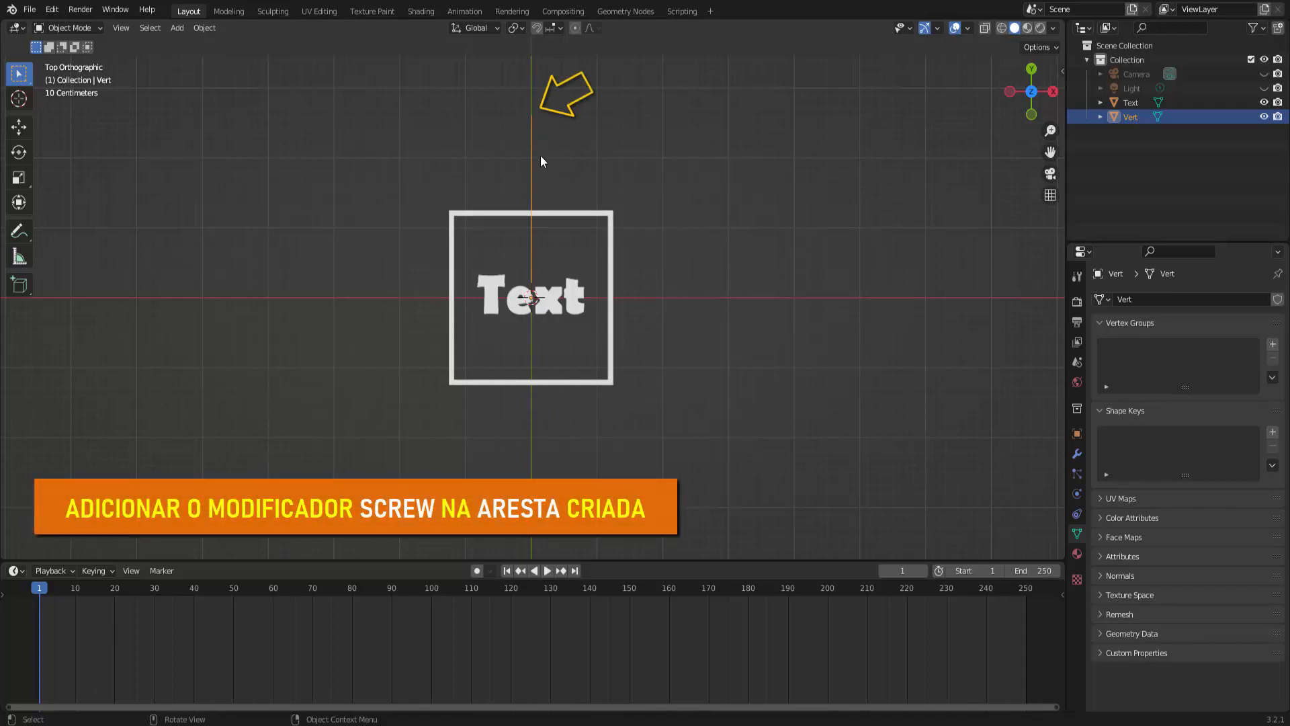
{"action": "left_click", "coordinate": [1078, 455]}
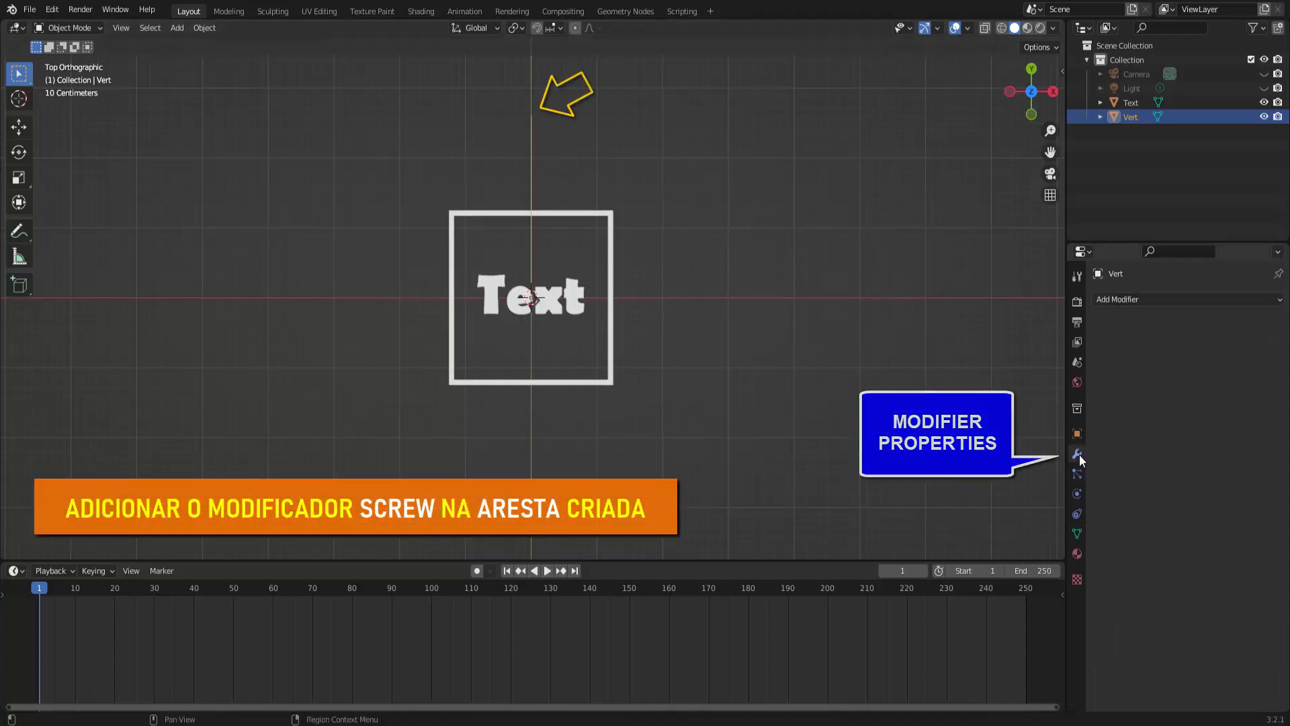
{"action": "left_click", "coordinate": [1152, 299]}
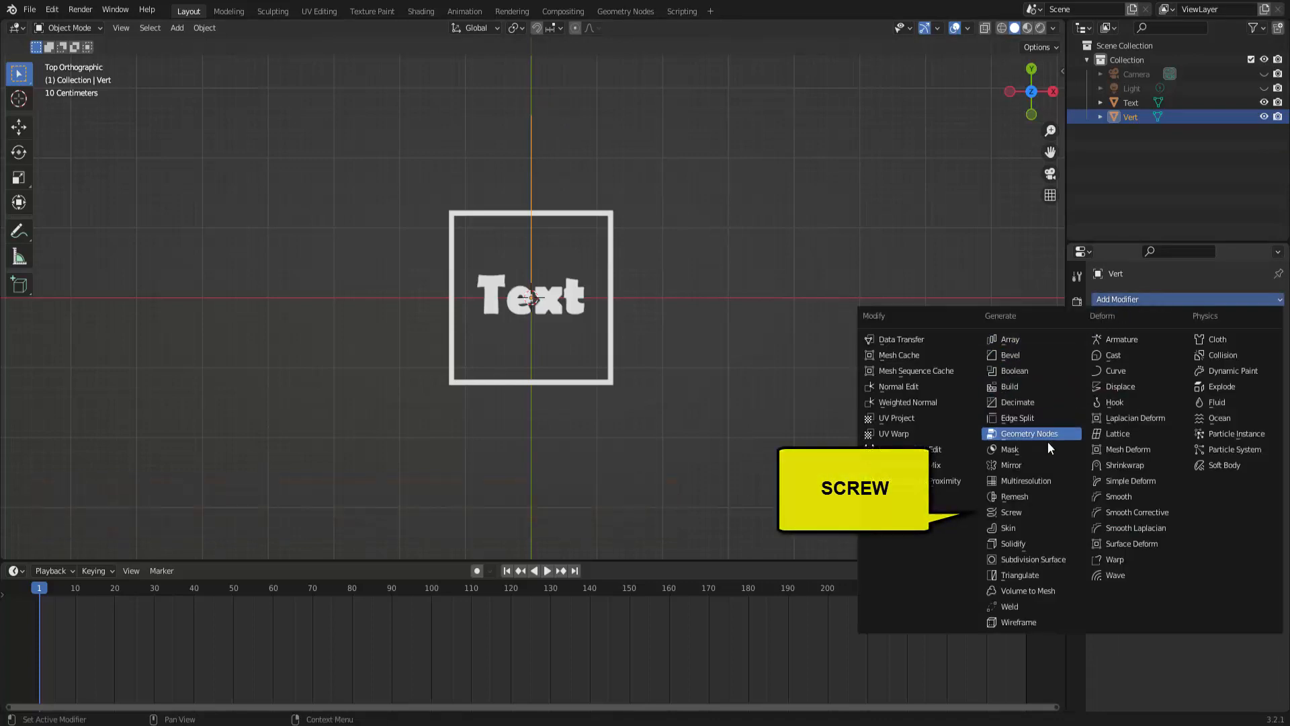
{"action": "left_click", "coordinate": [1027, 511]}
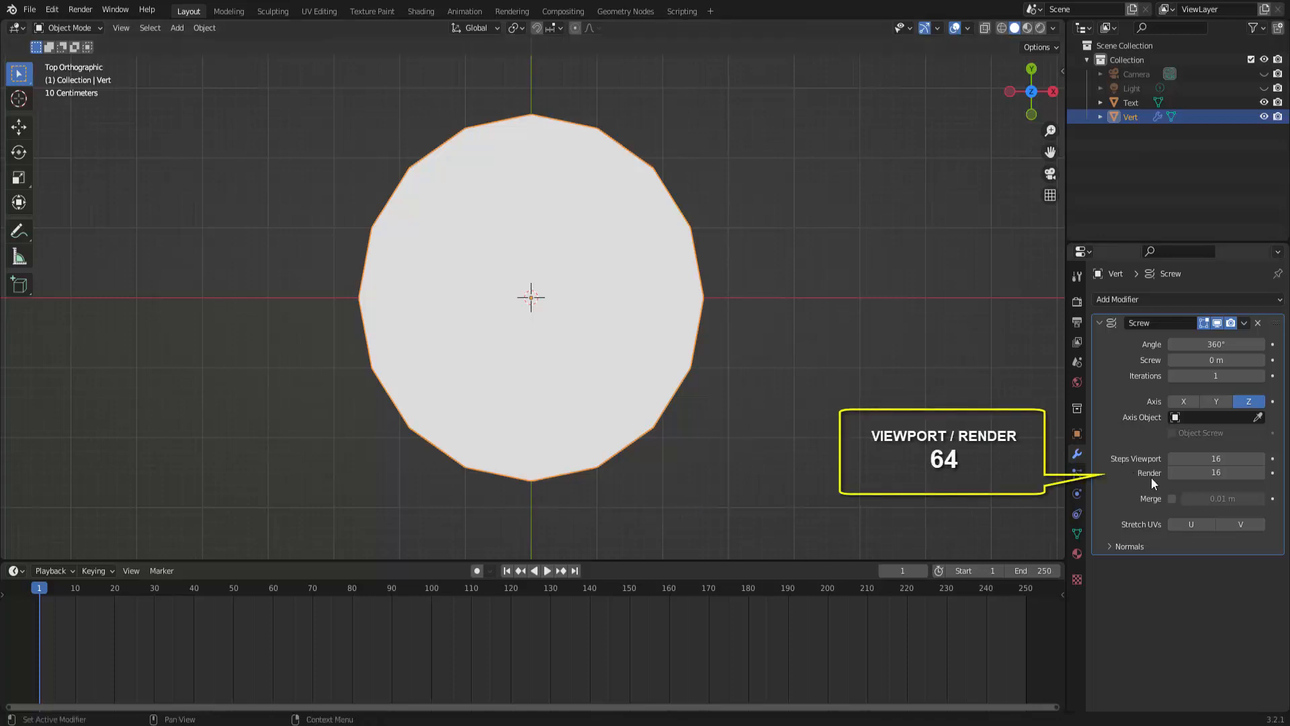
{"action": "left_click", "coordinate": [1218, 459]}
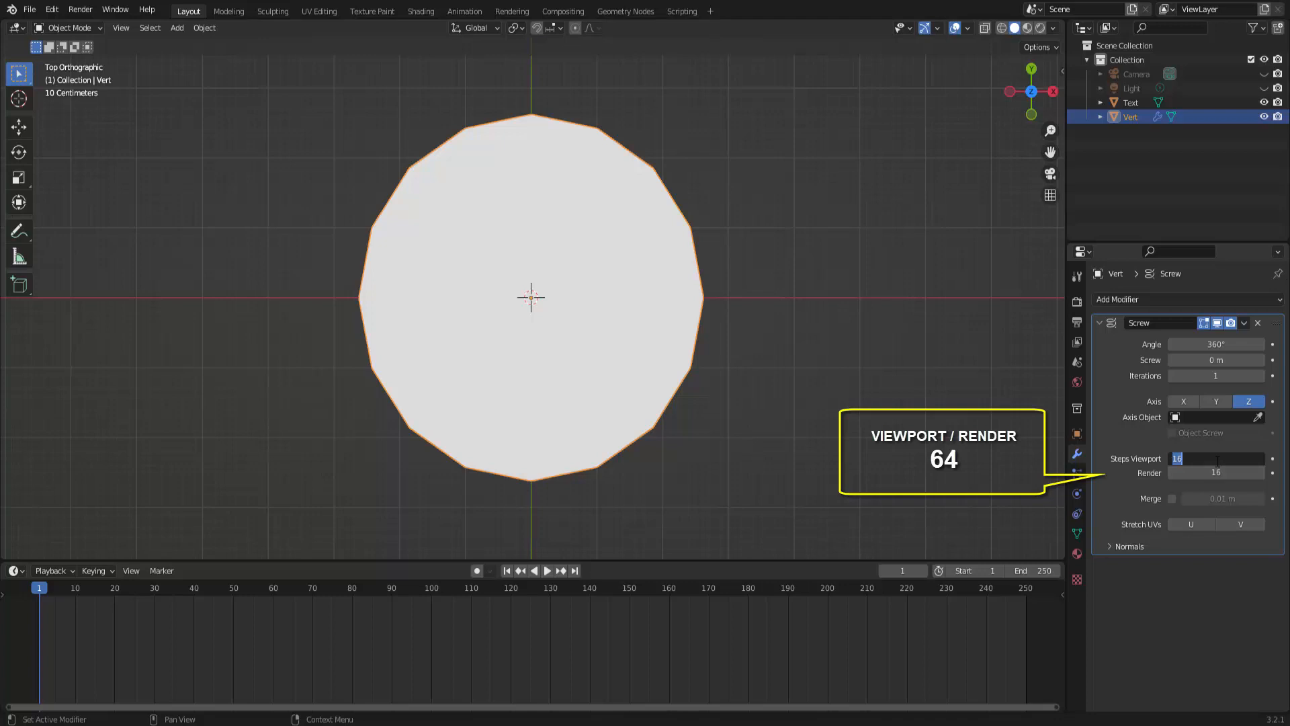
{"action": "type", "text": "6"}
{"action": "key", "text": "Return"}
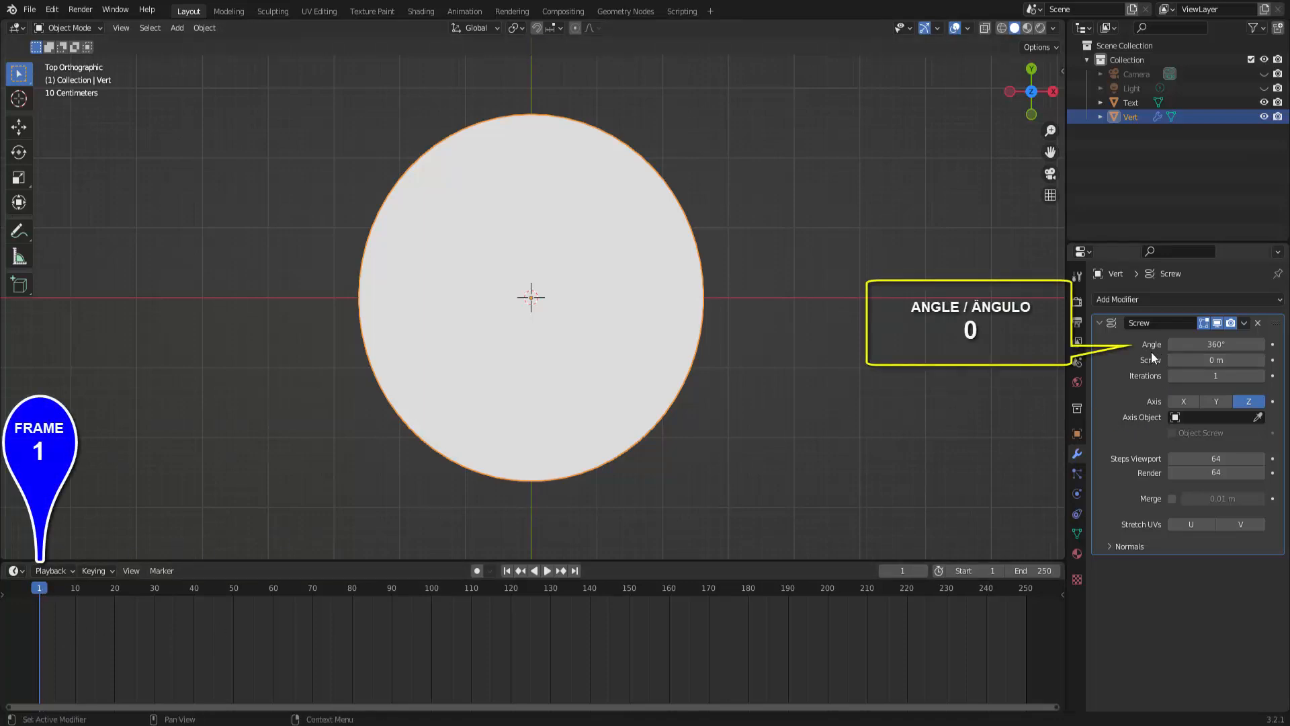
Set the Screw modifier's angle to 0° and keyframe it at frame 1.
{"action": "left_click", "coordinate": [1218, 344]}
{"action": "type", "text": "0"}
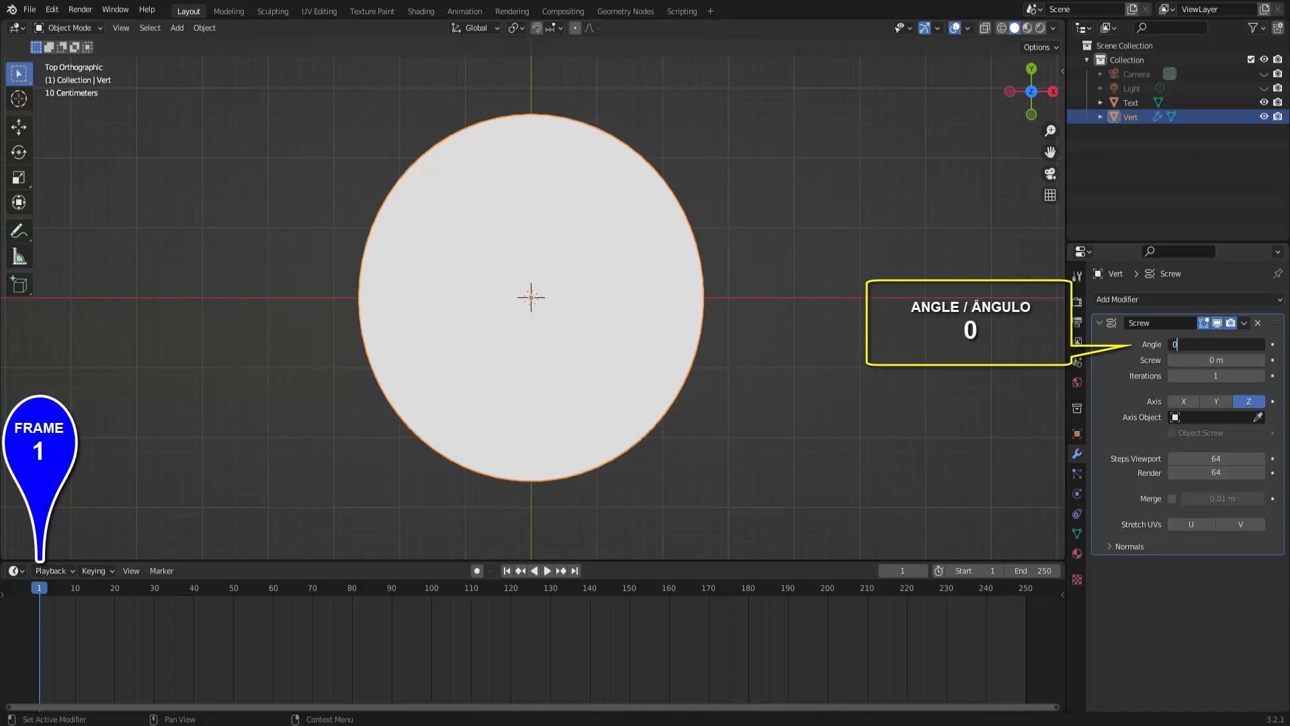
{"action": "key", "text": "Return"}
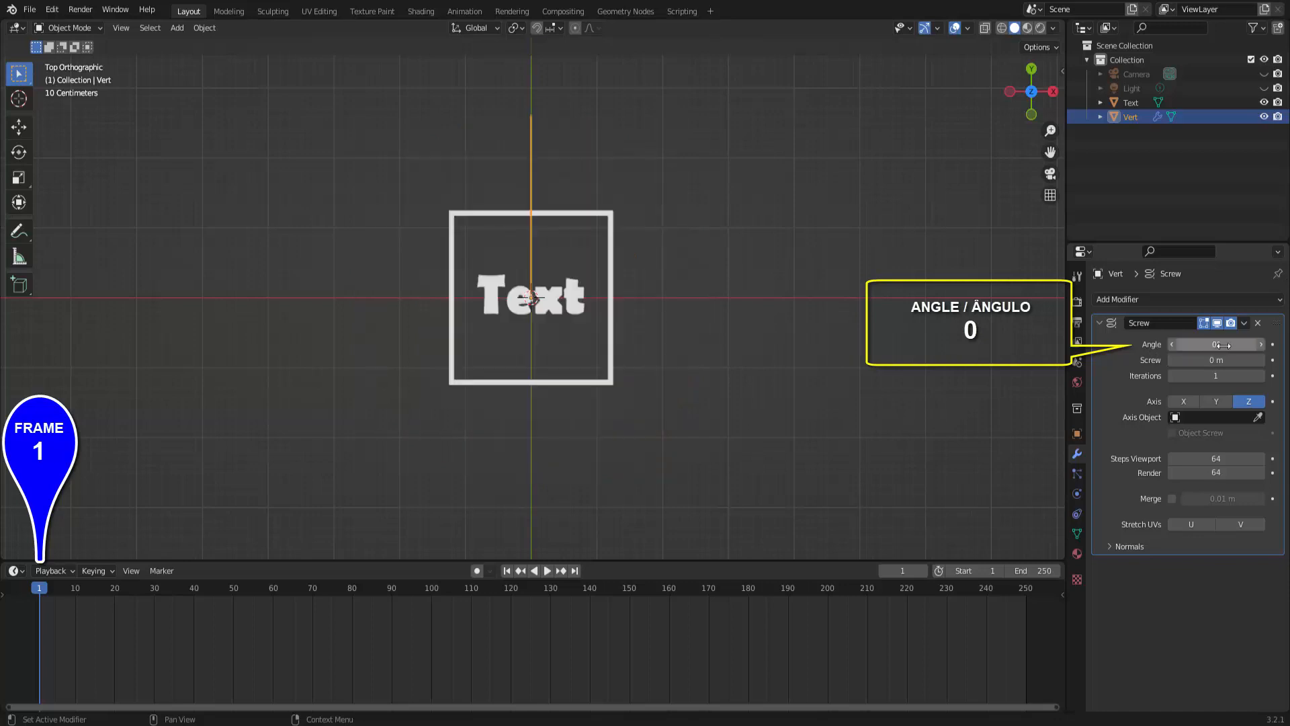
{"action": "left_click", "coordinate": [1273, 344]}
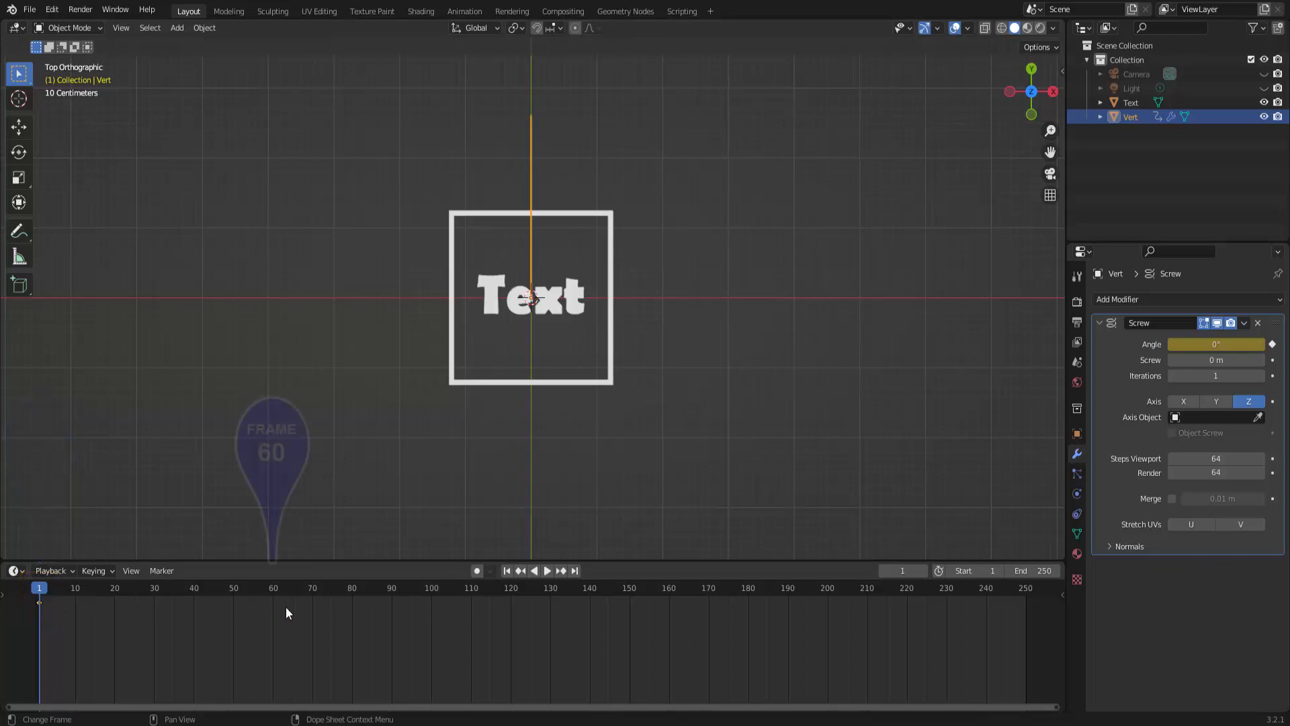
Set the Screw modifier's angle to 360° at frame 60 and keyframe it.
{"action": "left_click", "coordinate": [273, 587]}
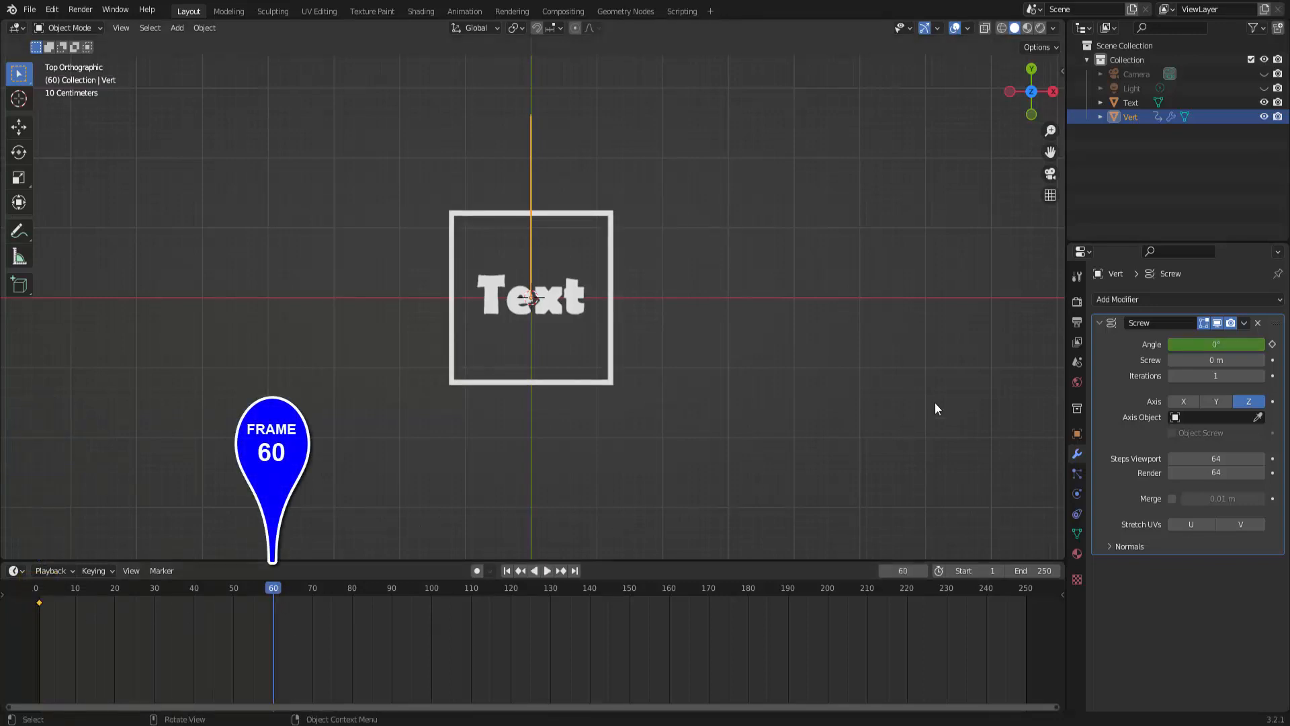
{"action": "left_click", "coordinate": [1210, 344]}
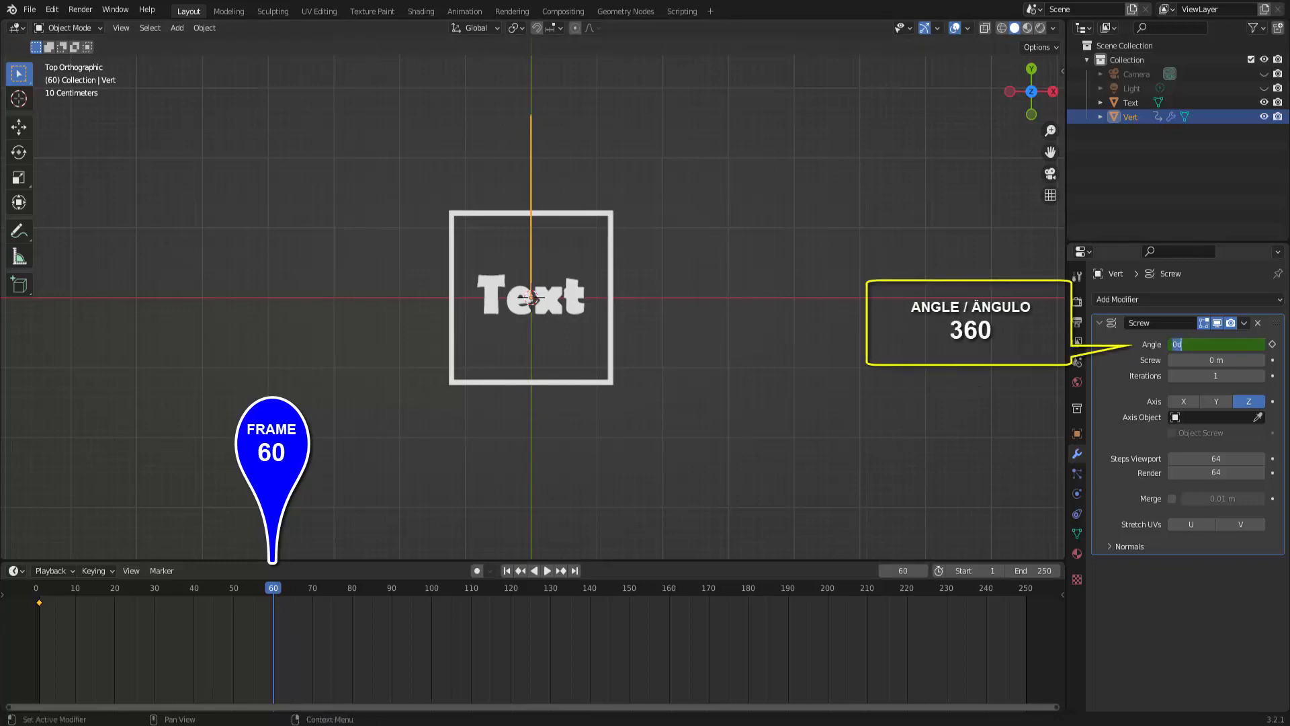
{"action": "type", "text": "360"}
{"action": "key", "text": "Return"}
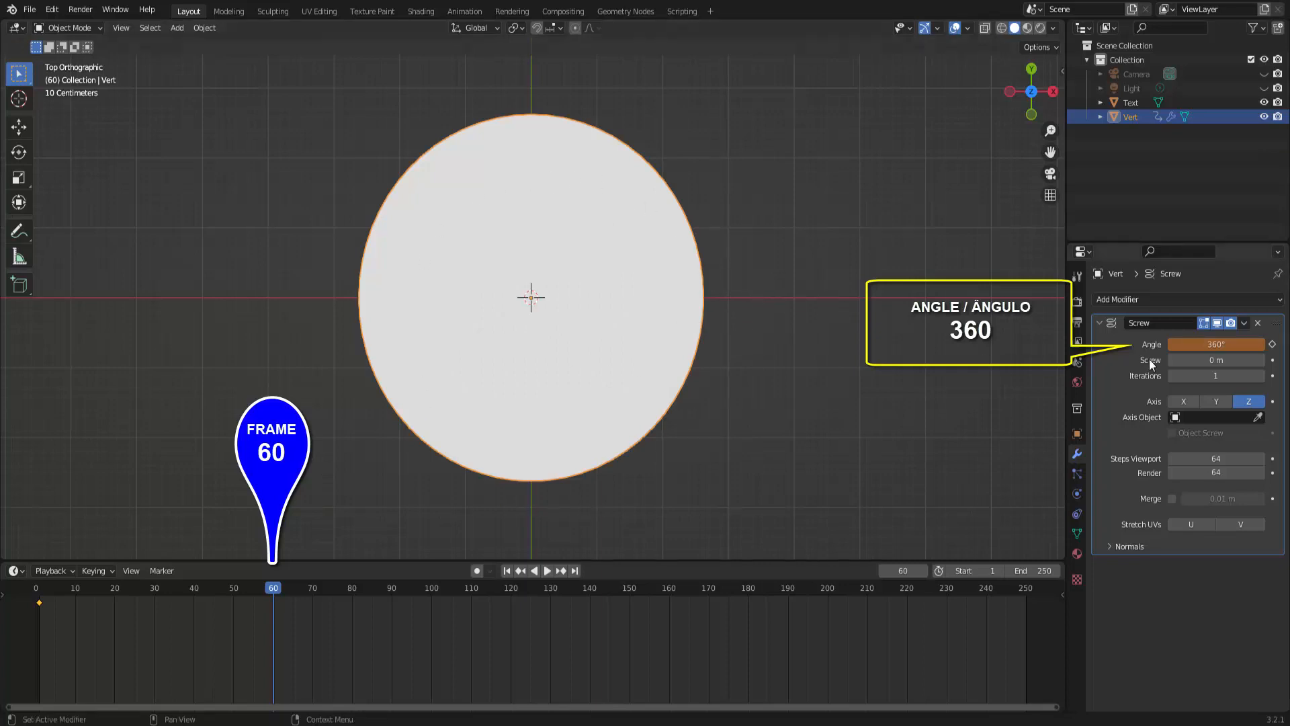
{"action": "left_click", "coordinate": [1273, 345]}
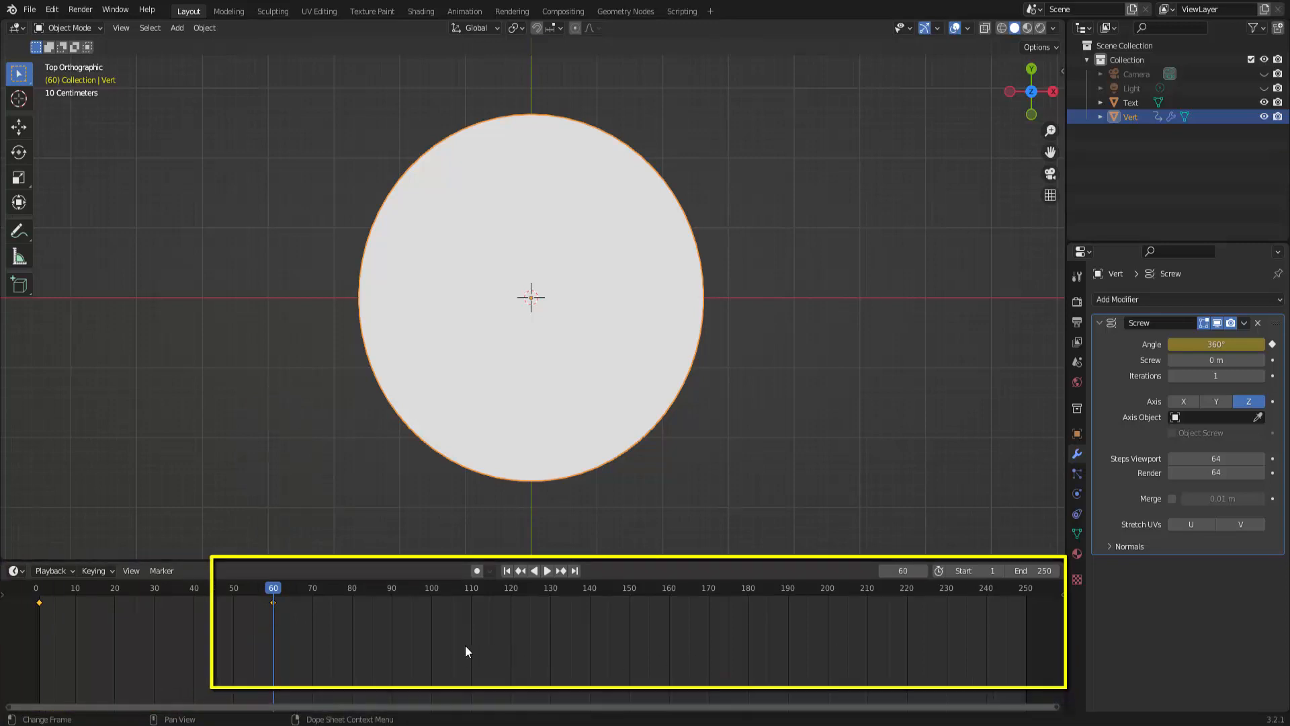
Set the animation's end frame to 65, play it from the start and return to frame 1.
{"action": "left_click", "coordinate": [1035, 570]}
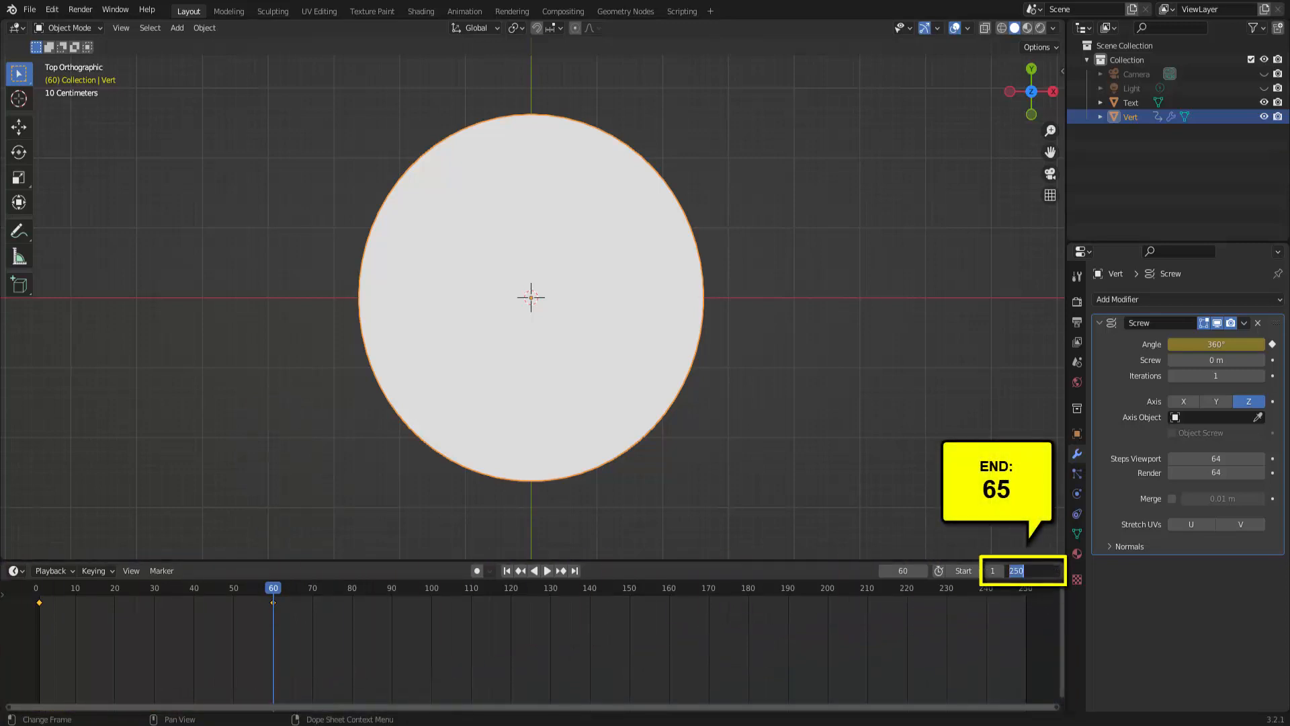
{"action": "type", "text": "65"}
{"action": "key", "text": "Return"}
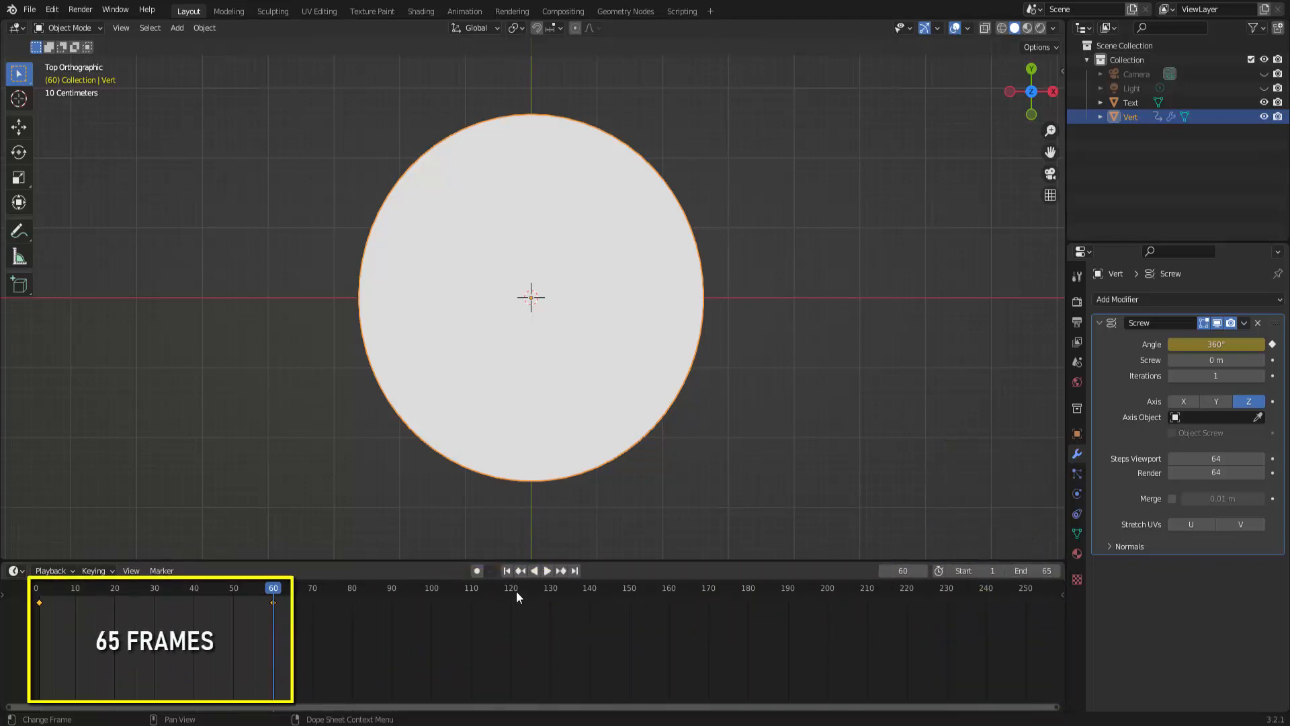
{"action": "left_click", "coordinate": [507, 570]}
{"action": "left_click", "coordinate": [548, 571]}
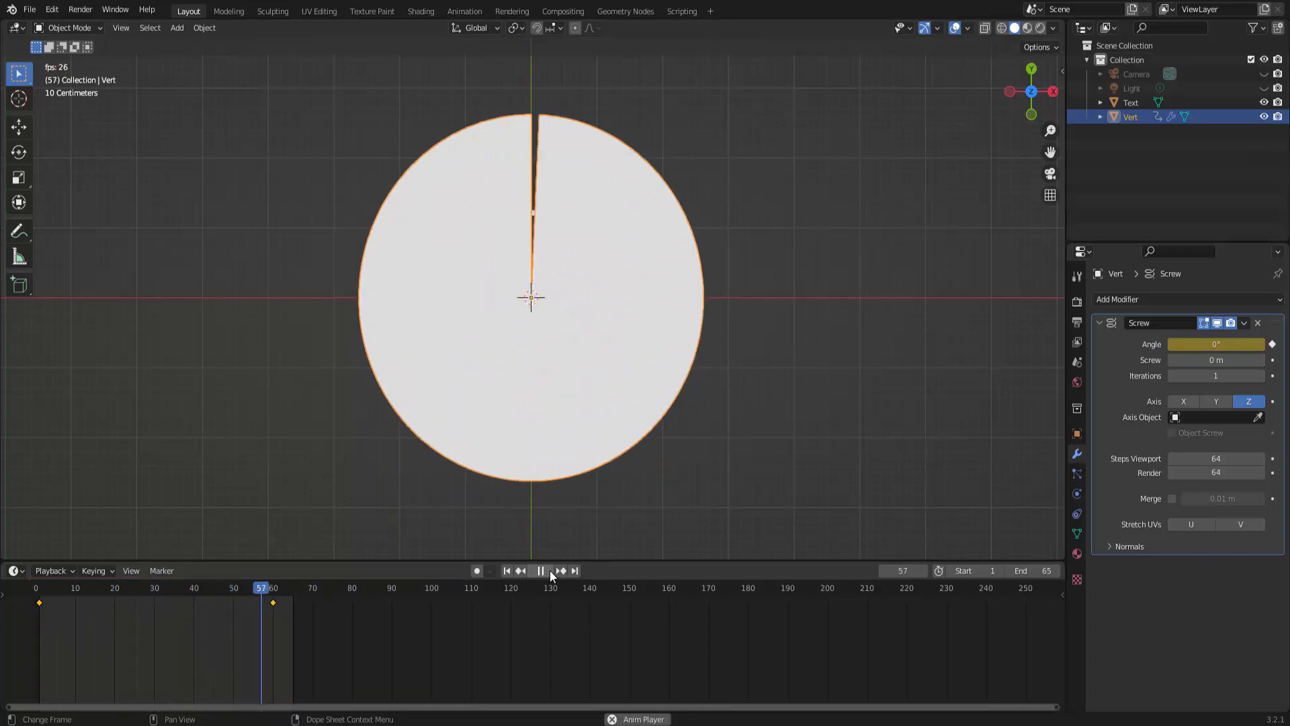
{"action": "left_click", "coordinate": [549, 571]}
{"action": "left_click", "coordinate": [509, 571]}
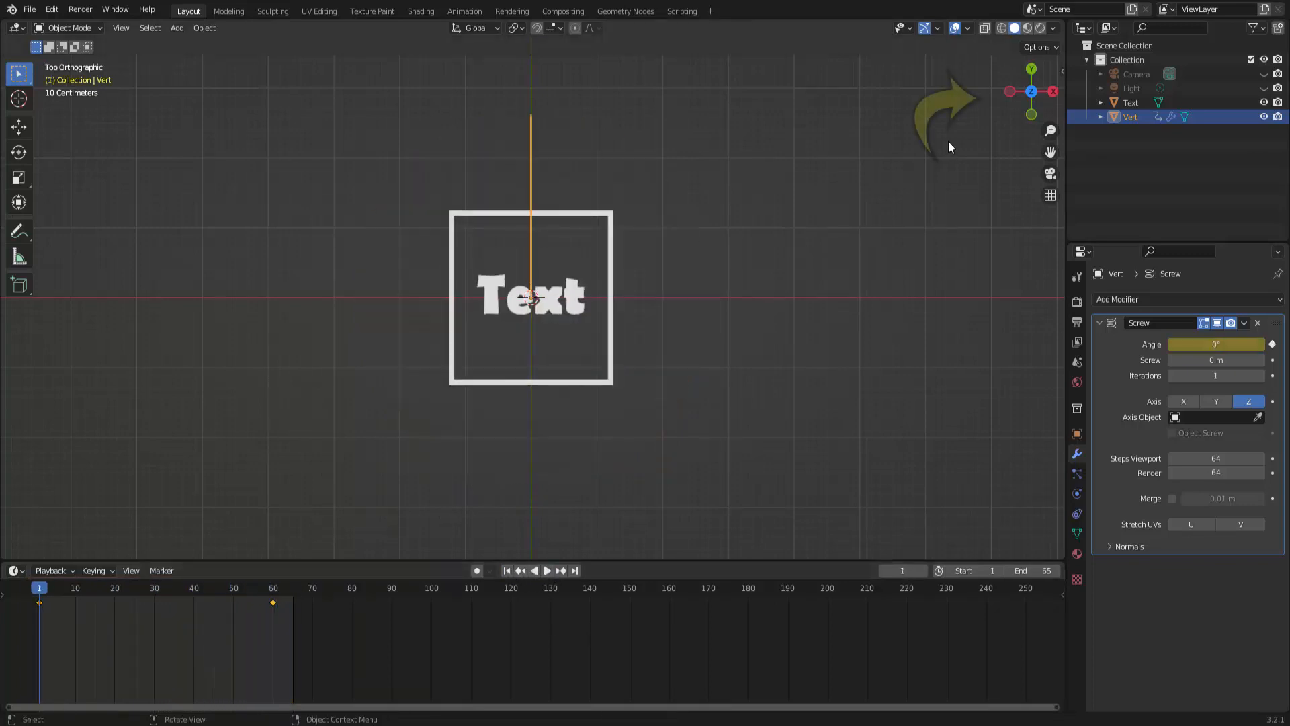
At frame 32, move the partial disc about 0.046 m down along the Z axis, below the text.
{"action": "left_click_drag", "start_coordinate": [1010, 106], "coordinate": [606, 329]}
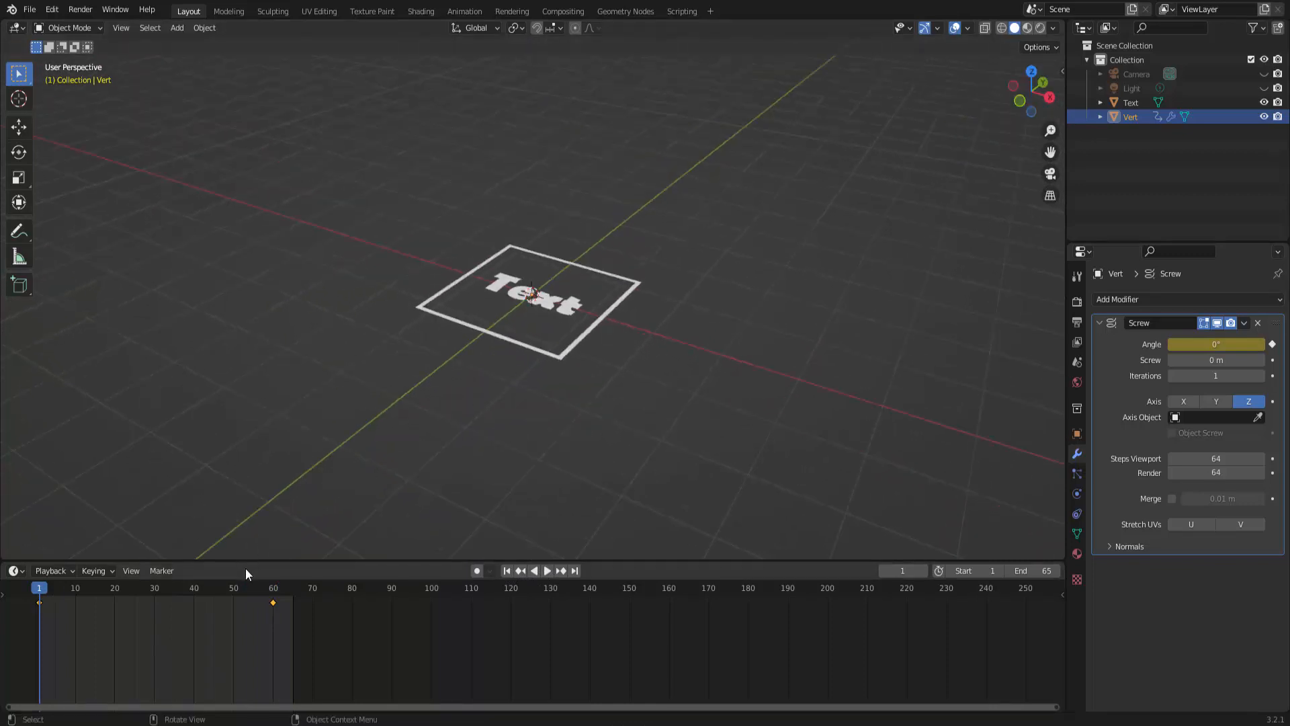
{"action": "left_click", "coordinate": [161, 590]}
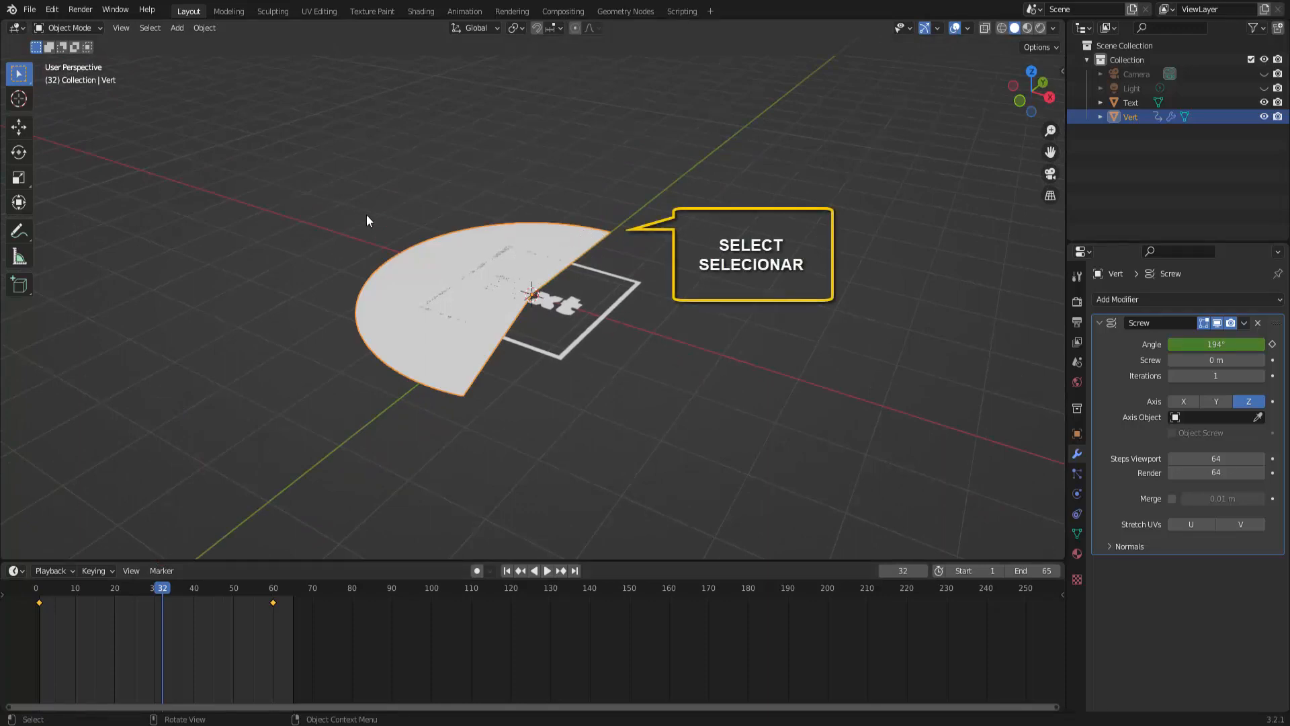
{"action": "left_click", "coordinate": [19, 126]}
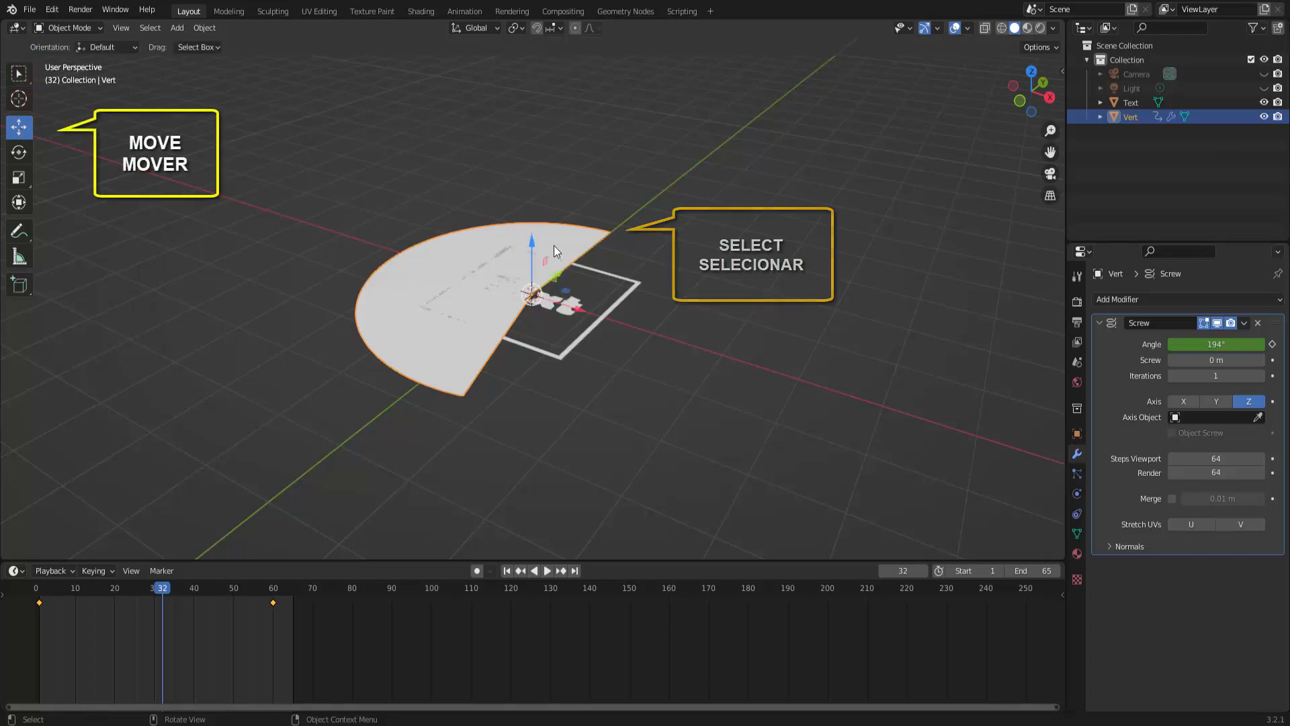
{"action": "left_click_drag", "start_coordinate": [531, 241], "coordinate": [532, 246]}
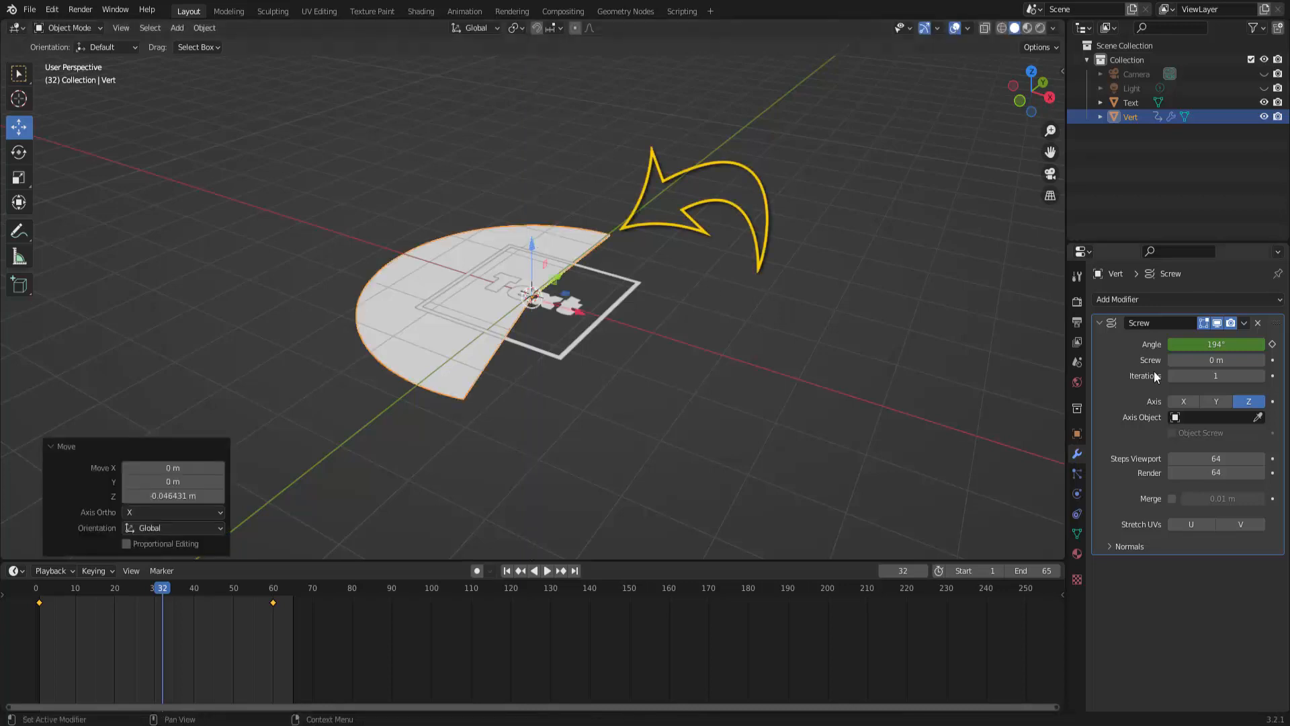
Add a Solidify modifier with a thickness of -0.11 m to the disc and play the animation from frame 1.
{"action": "left_click", "coordinate": [1101, 323]}
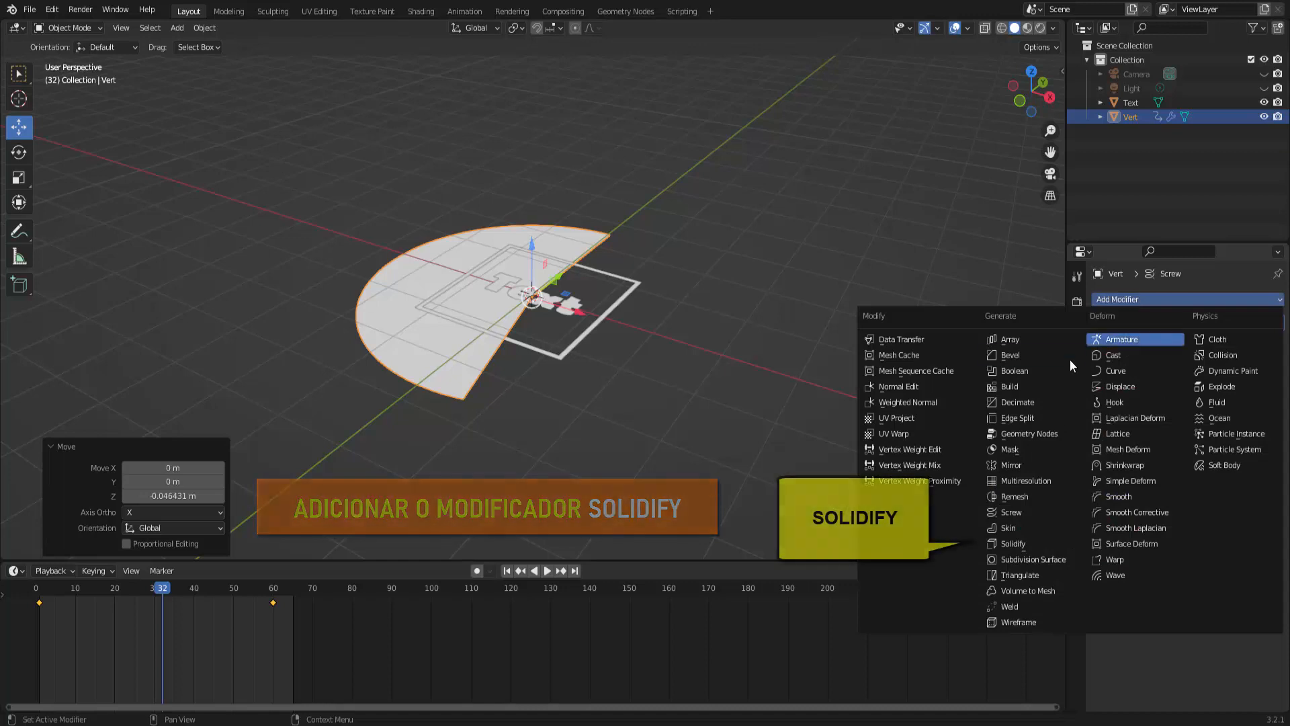
{"action": "left_click", "coordinate": [1035, 543]}
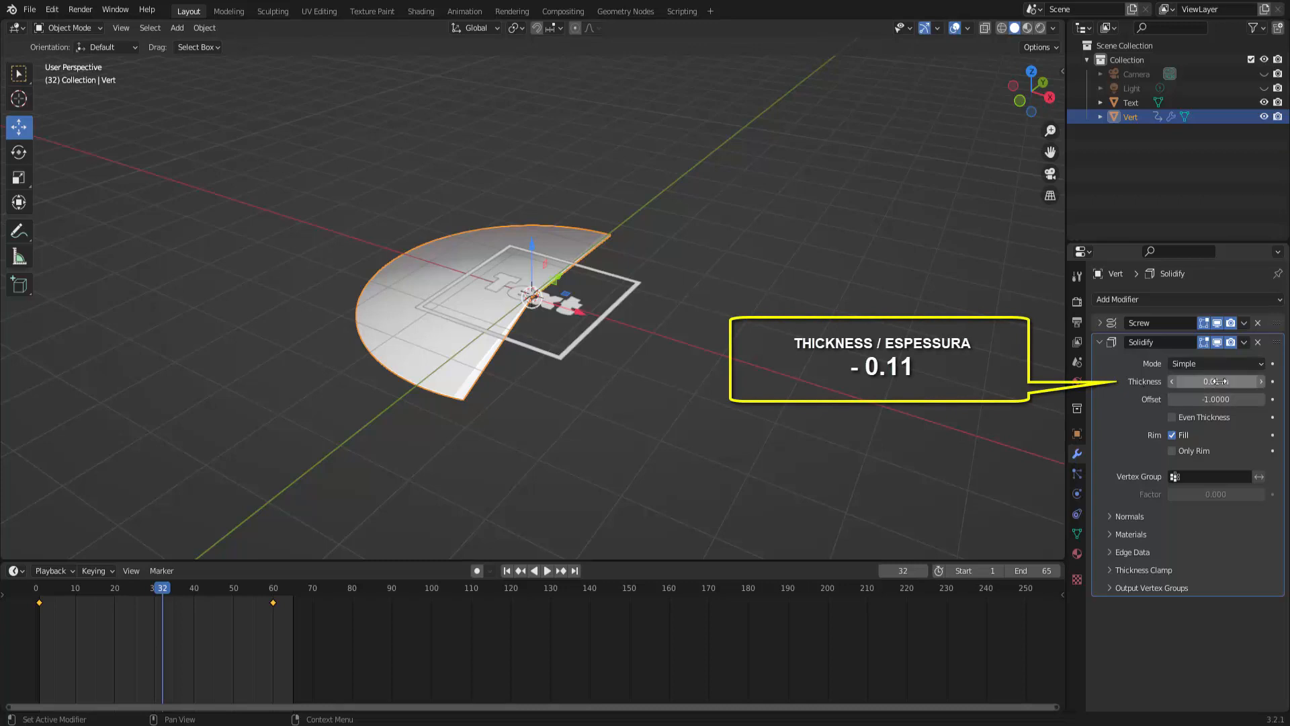
{"action": "left_click_drag", "start_coordinate": [1220, 381], "coordinate": [1188, 381]}
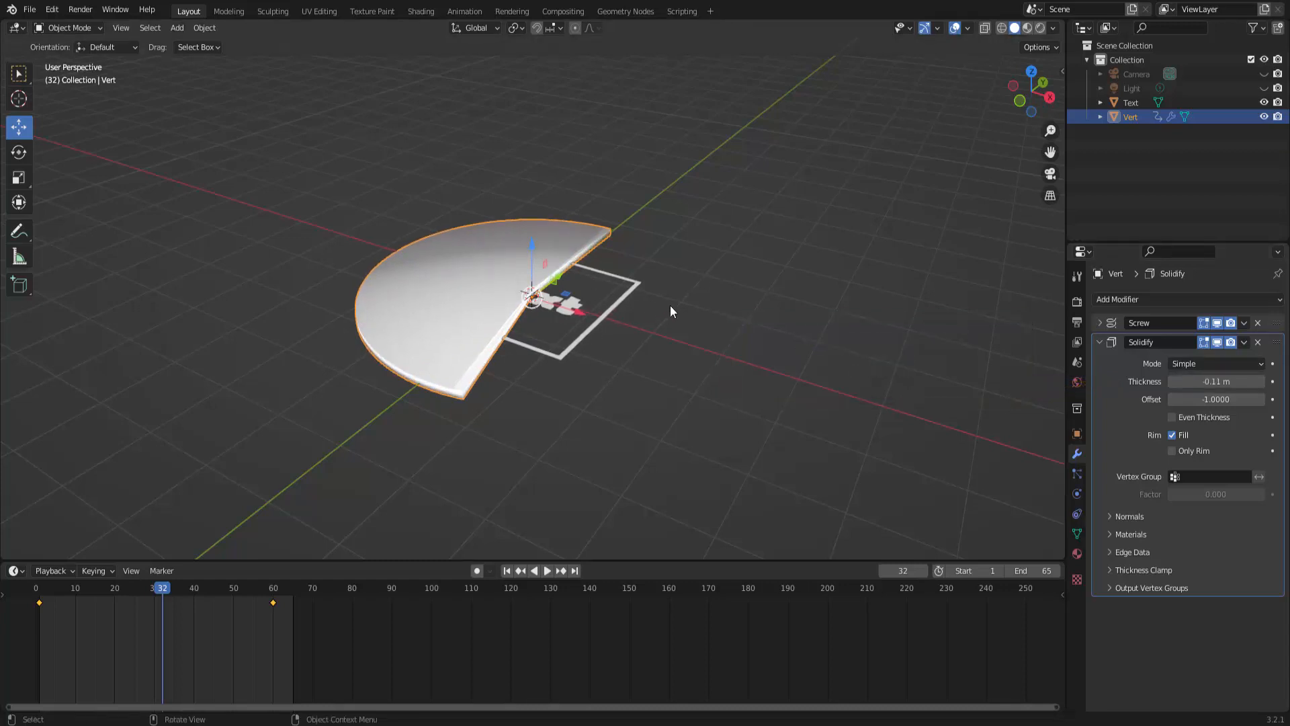
{"action": "left_click", "coordinate": [508, 572]}
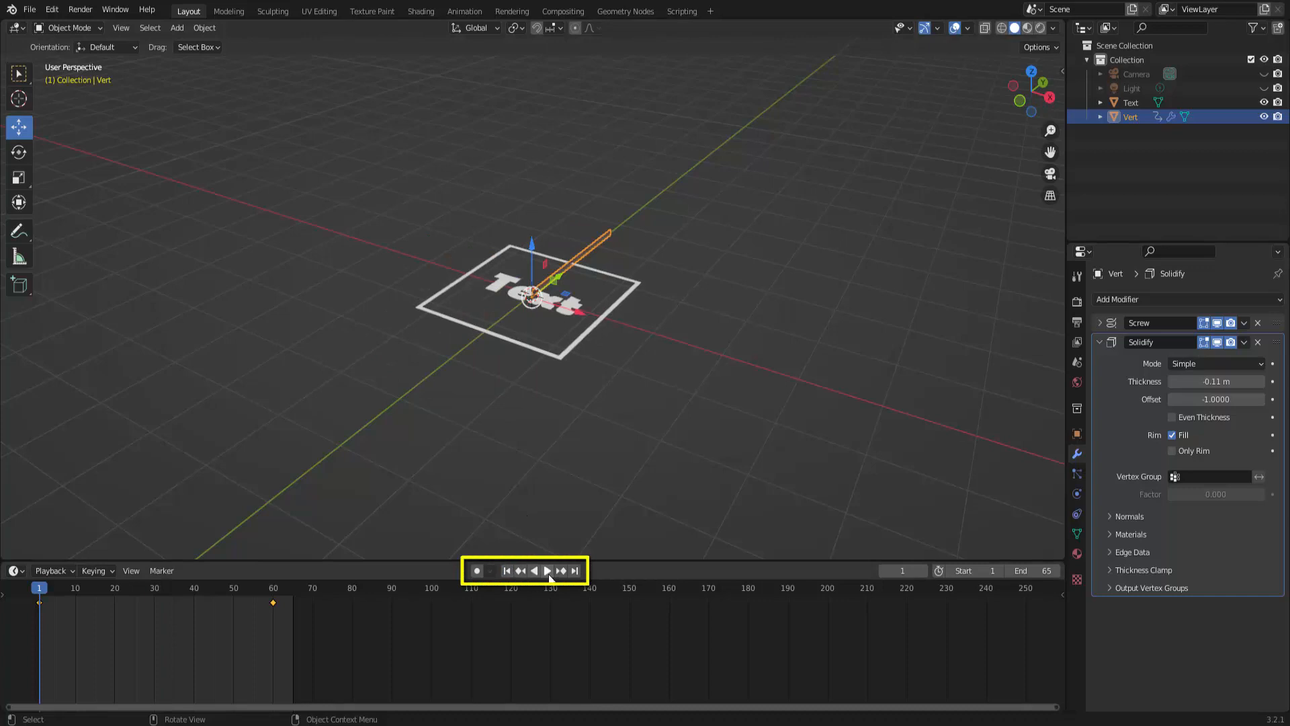
{"action": "left_click", "coordinate": [548, 571]}
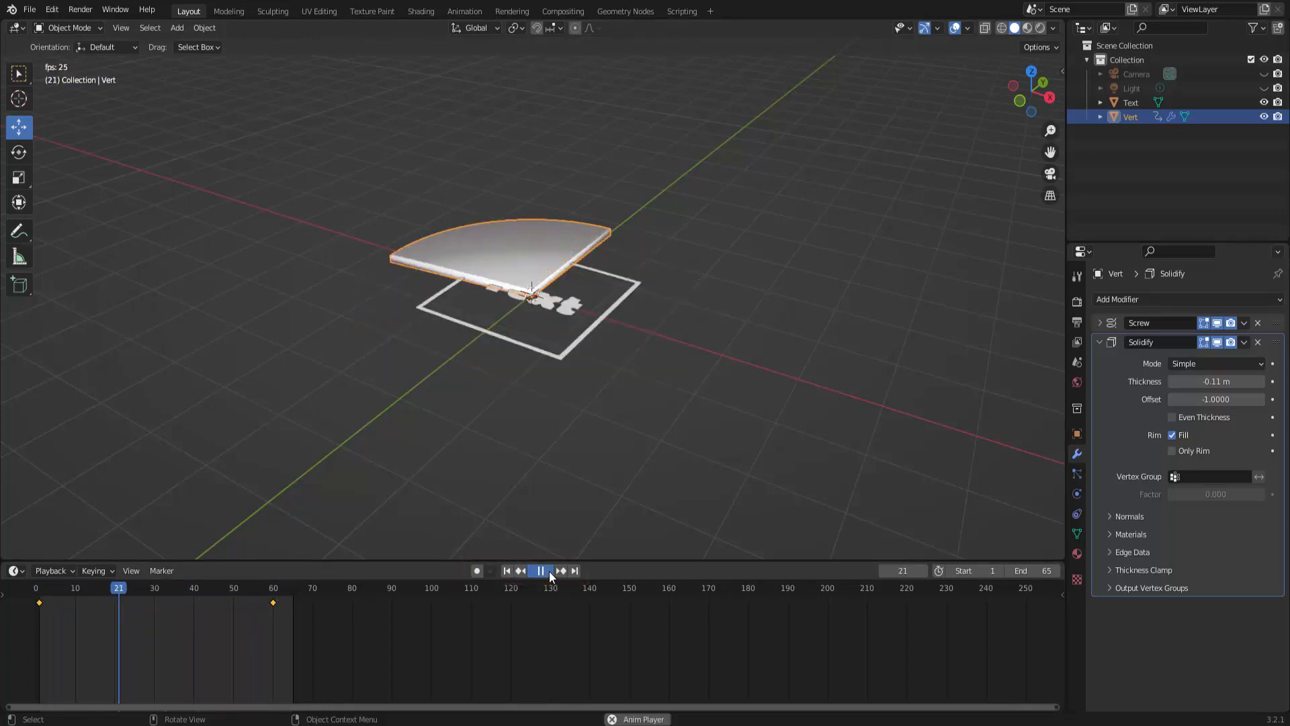
{"action": "left_click", "coordinate": [550, 571]}
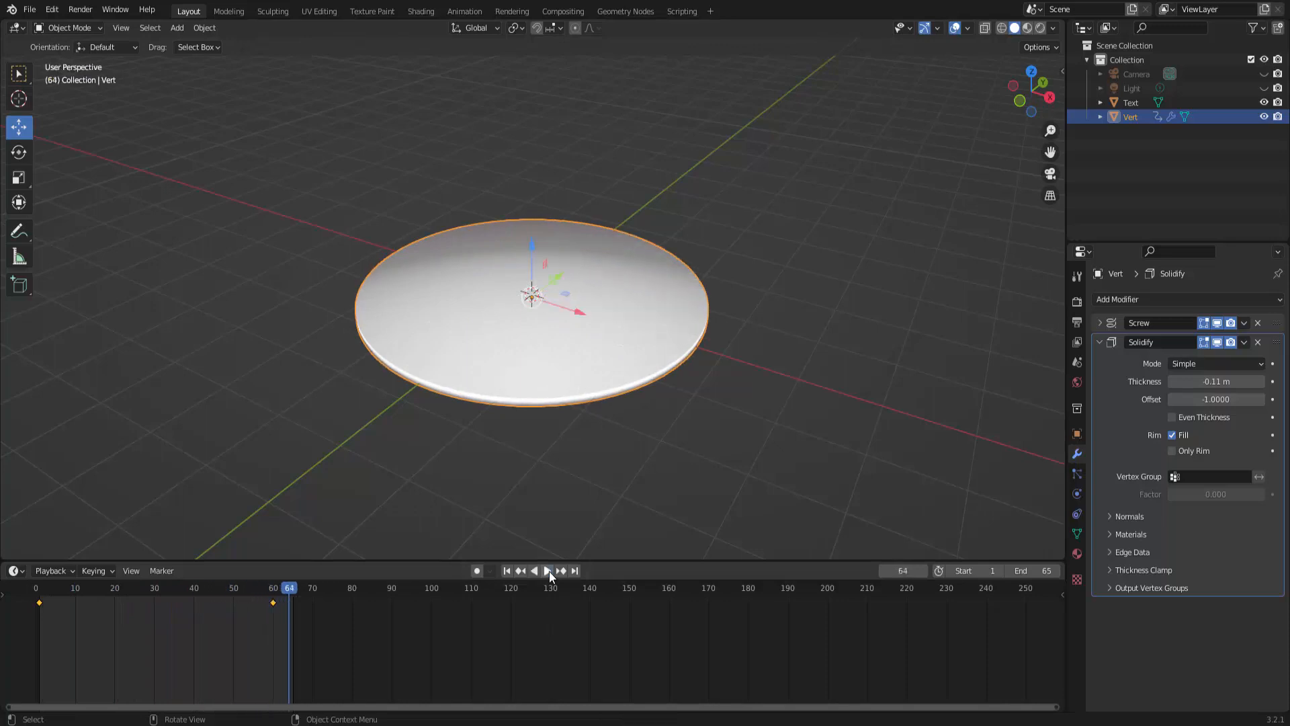
{"action": "left_click", "coordinate": [508, 571]}
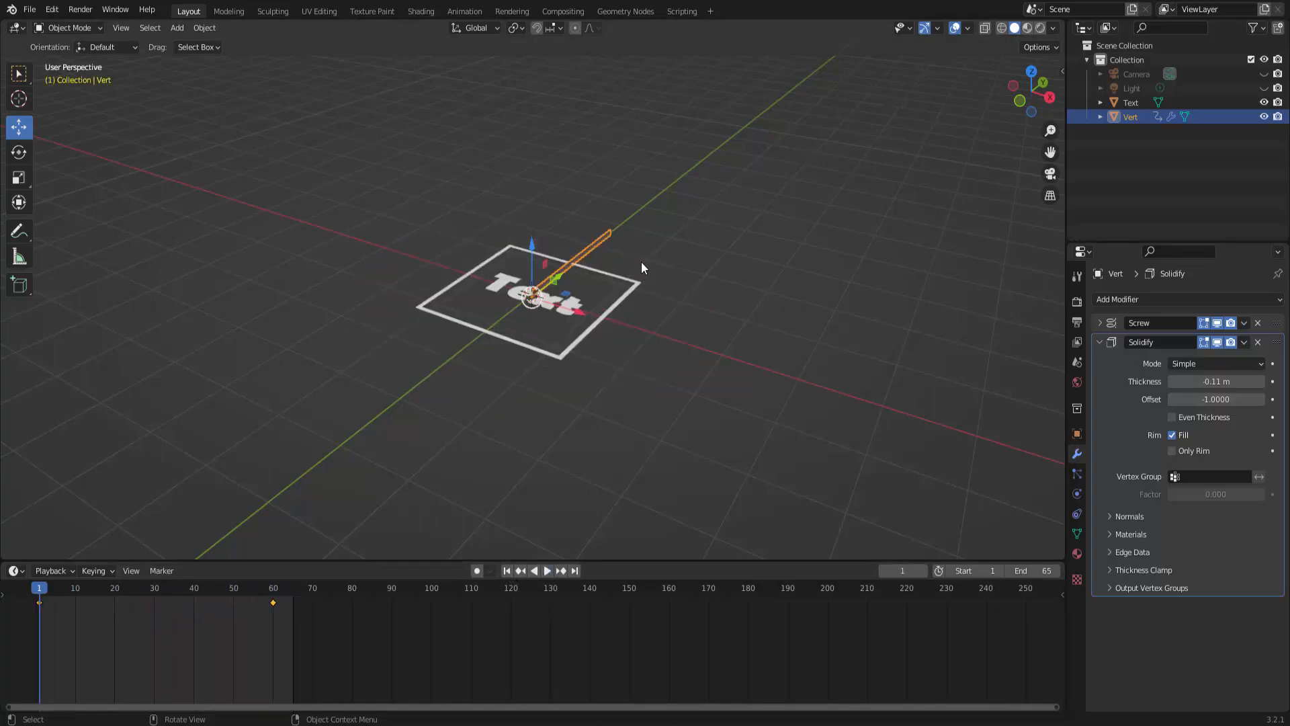
Enable Auto Smooth in the disc's mesh normals and play the animation from frame 1 in top view.
{"action": "left_click", "coordinate": [173, 586]}
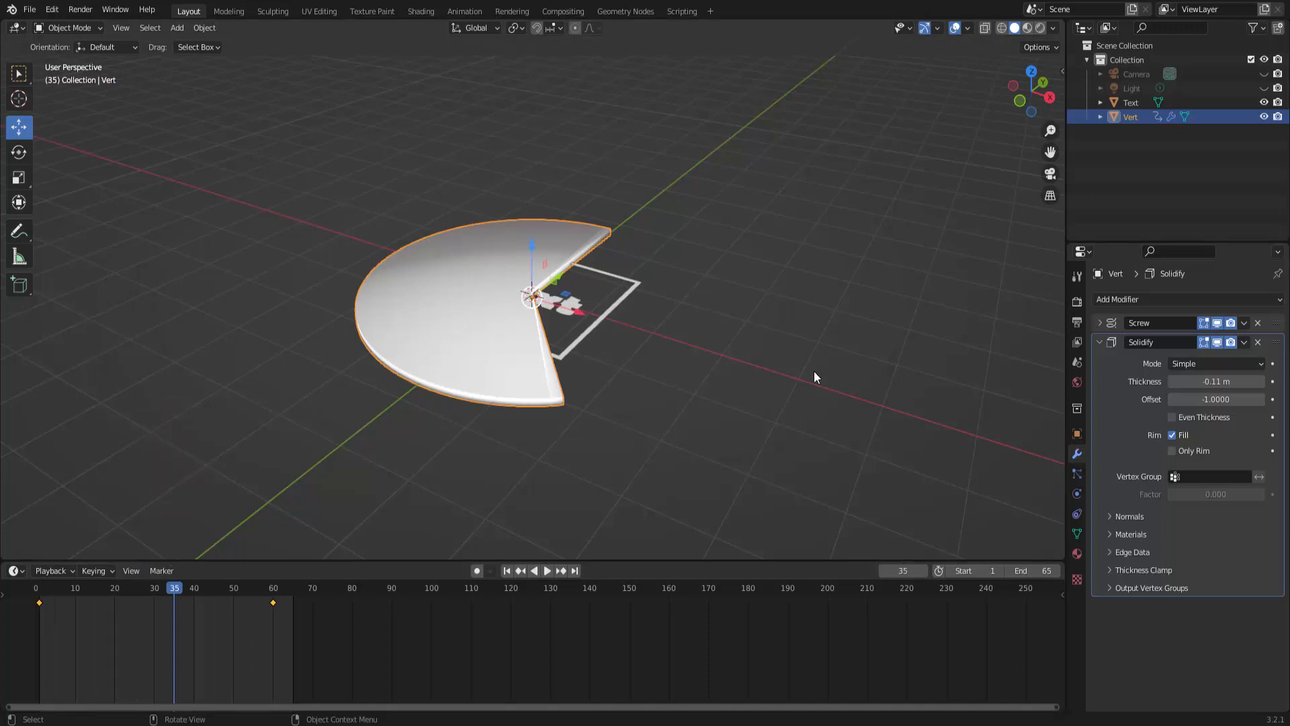
{"action": "left_click", "coordinate": [1100, 342]}
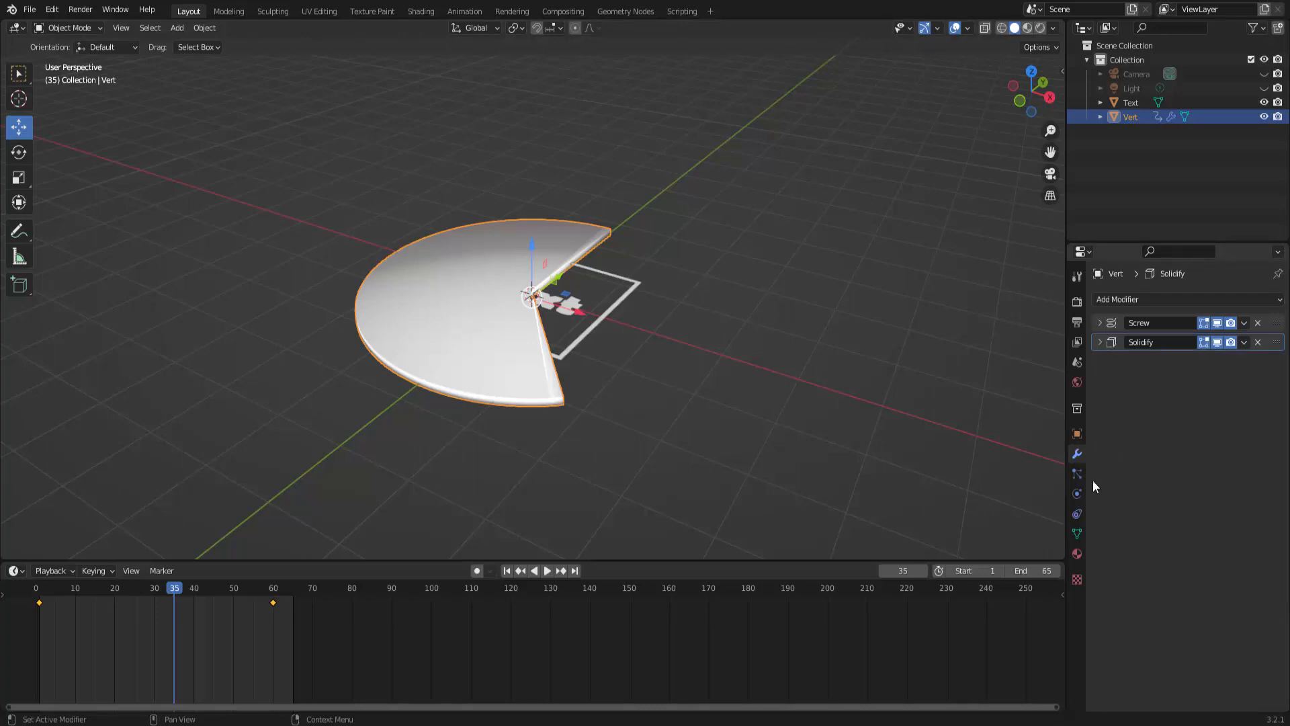
{"action": "left_click", "coordinate": [1078, 535]}
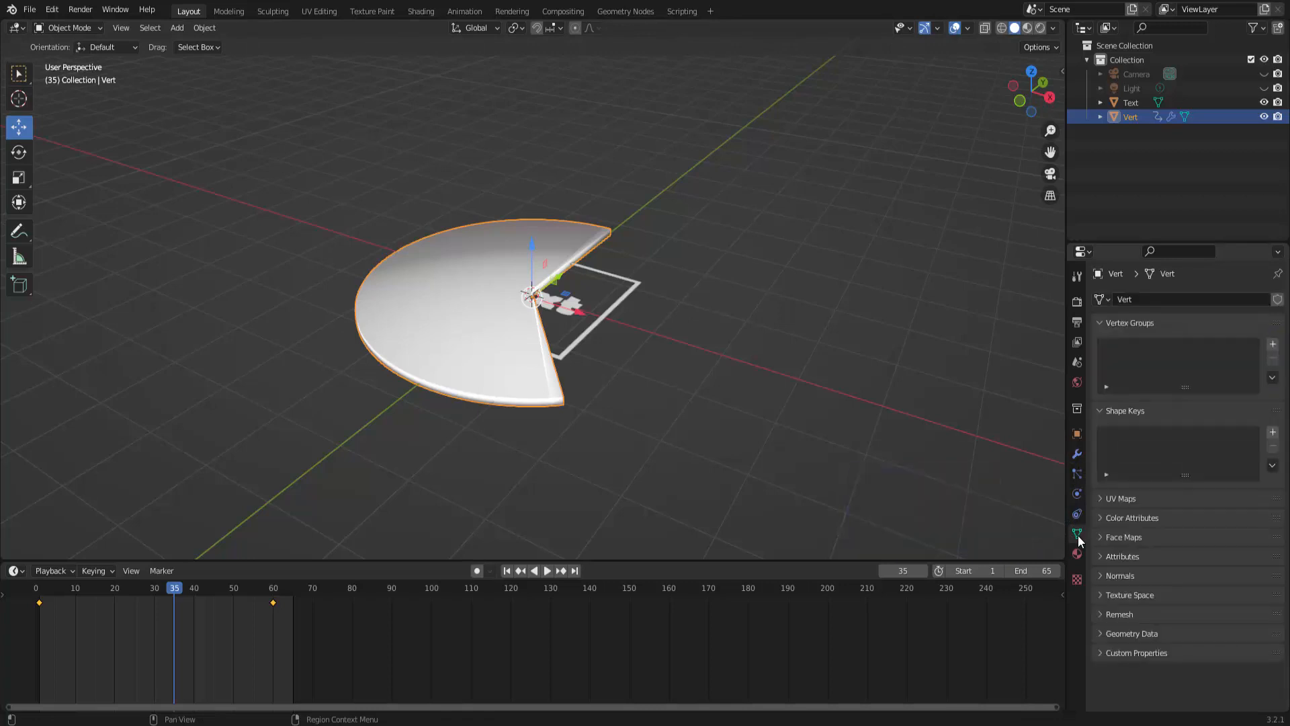
{"action": "left_click", "coordinate": [1102, 577]}
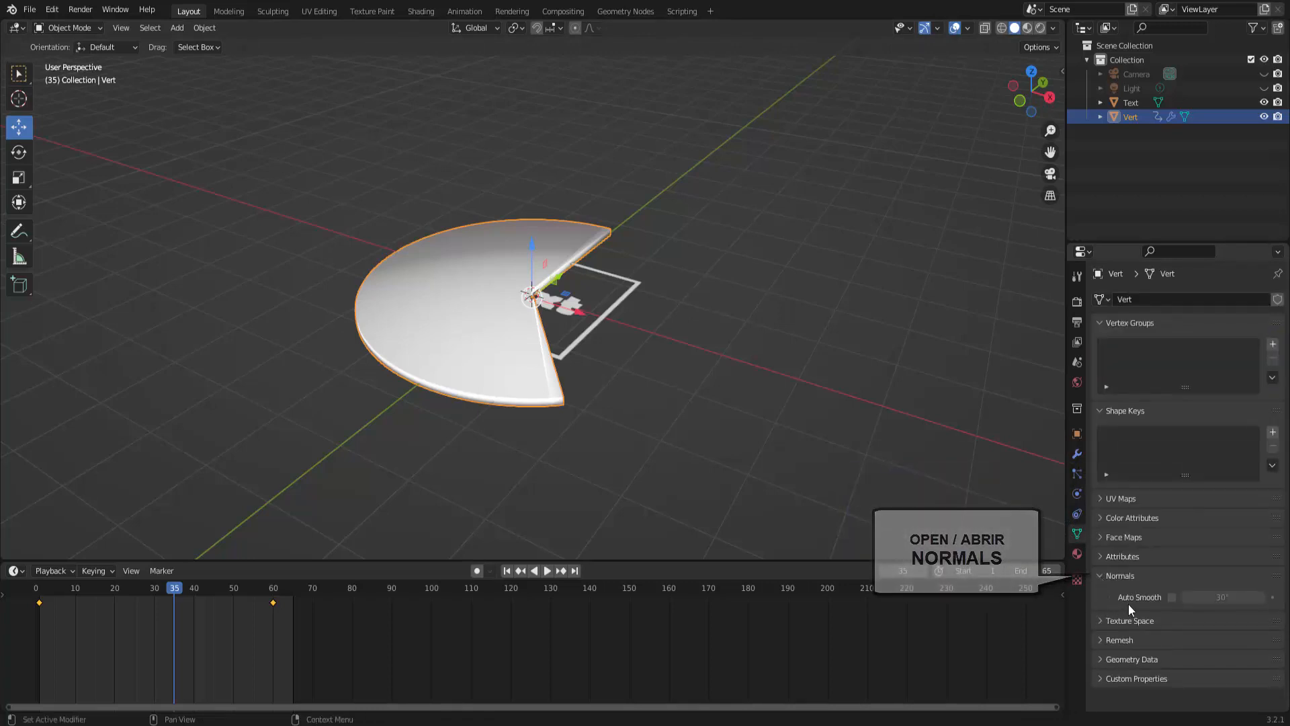
{"action": "left_click", "coordinate": [1172, 598]}
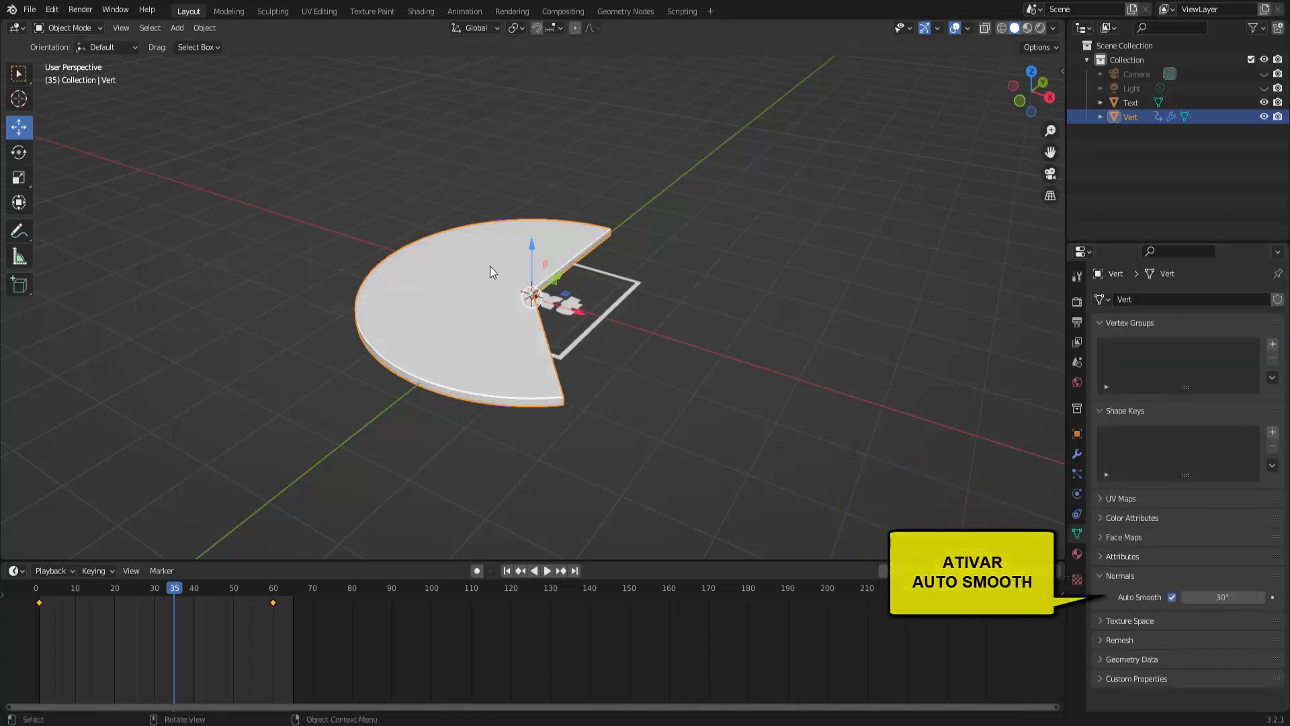
{"action": "left_click", "coordinate": [1031, 72]}
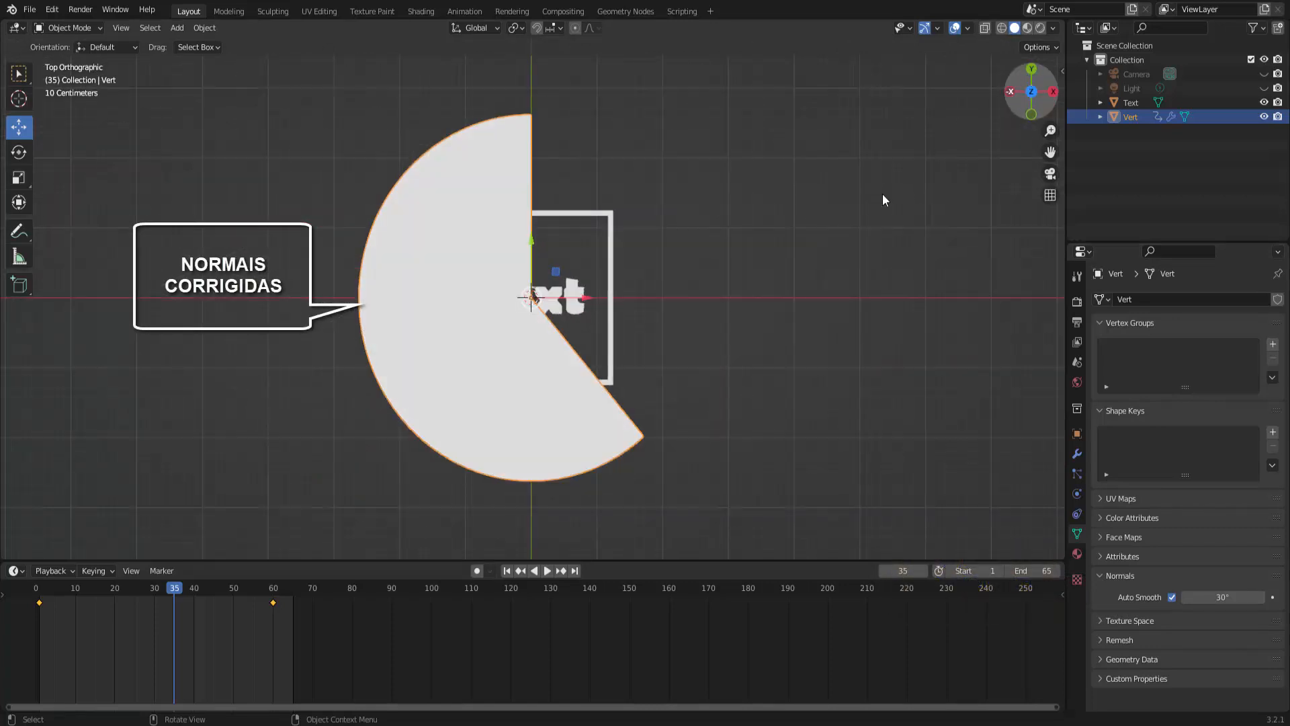
{"action": "left_click", "coordinate": [508, 571]}
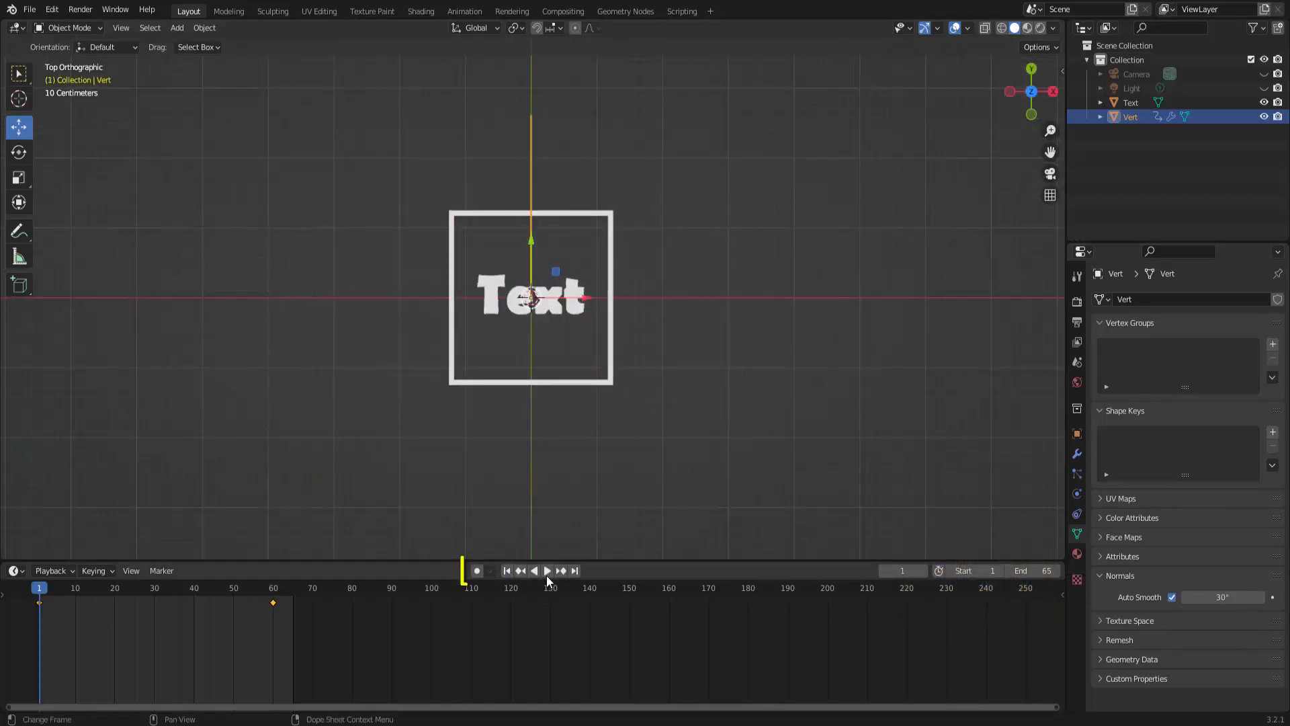
{"action": "left_click", "coordinate": [546, 571]}
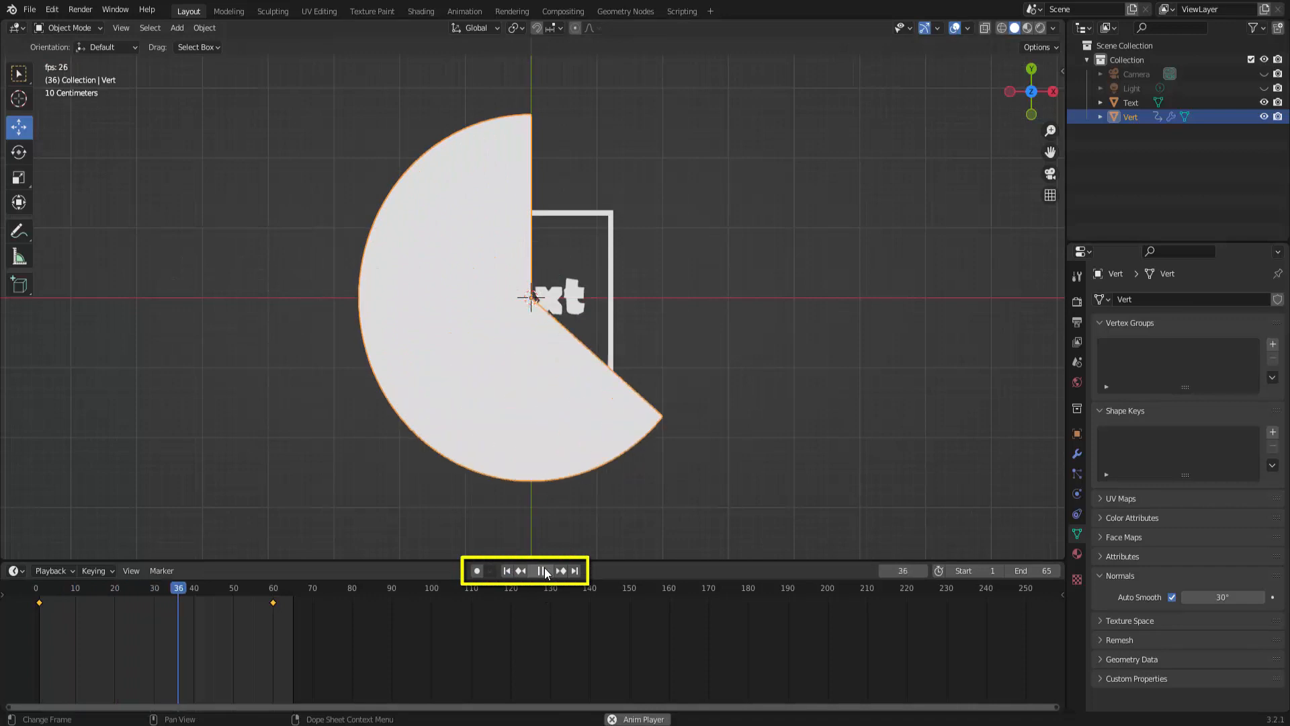
{"action": "key", "text": "Escape"}
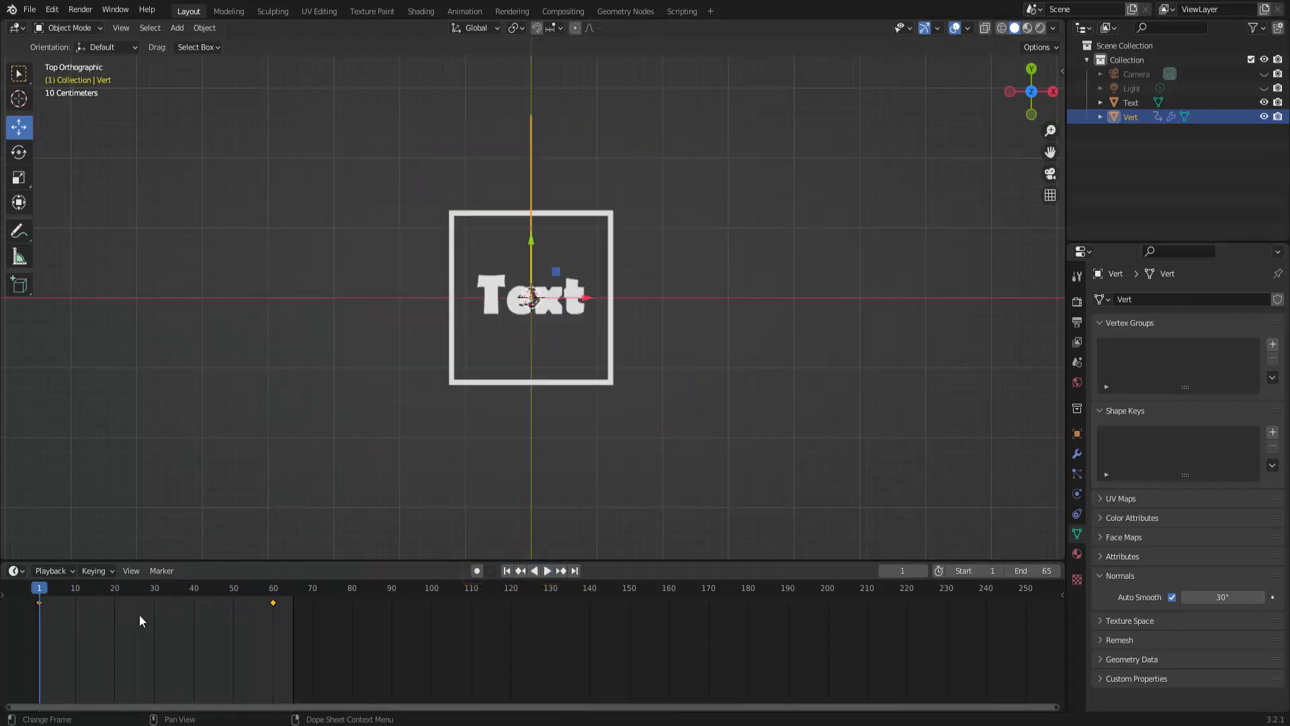
At frame 30, intersect the text with the disc using Bool Tool's Brush Boolean and play the animation from the start.
{"action": "left_click", "coordinate": [155, 595]}
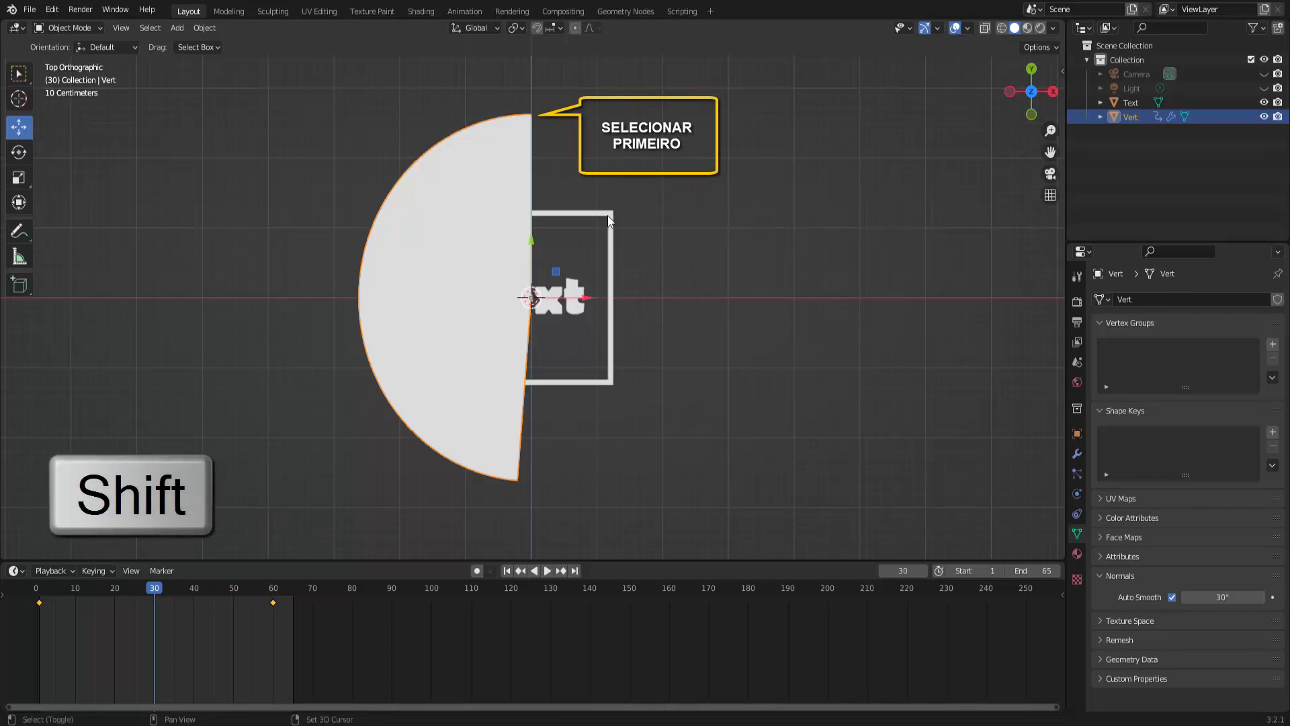
{"action": "left_click", "coordinate": [611, 287], "text": "shift"}
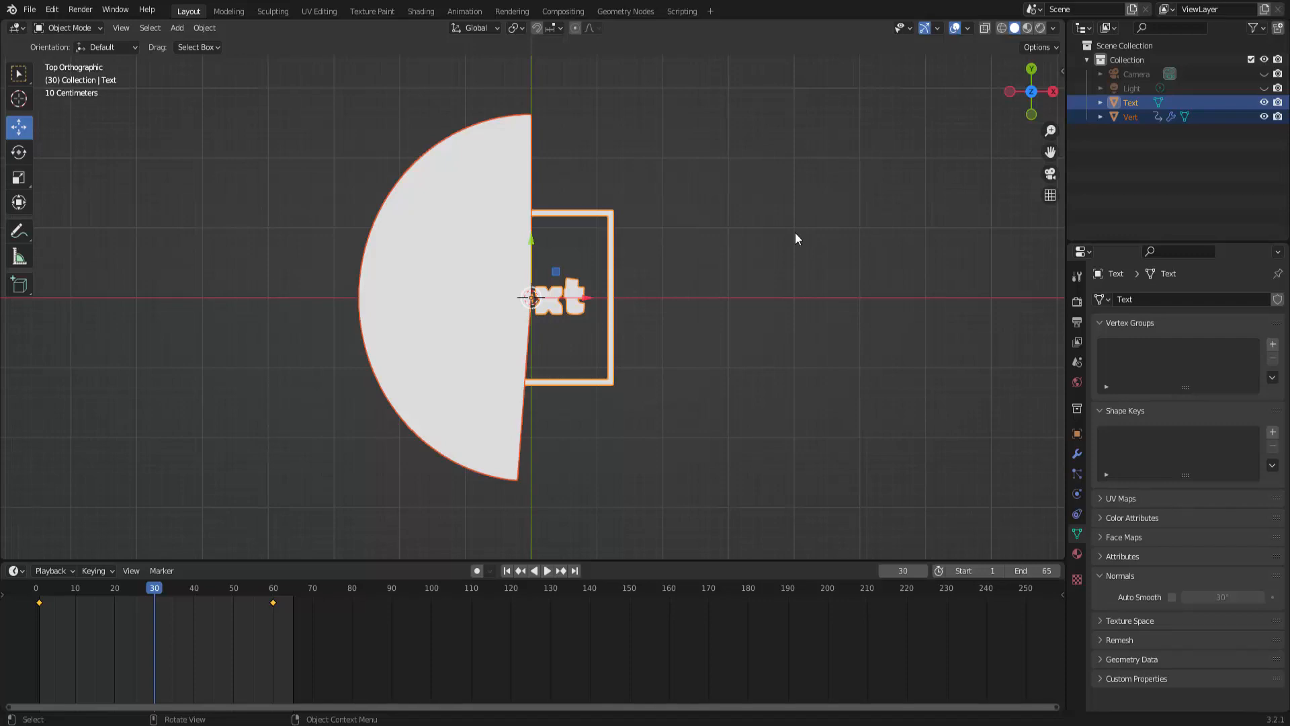
{"action": "key", "text": "ctrl+shift+b"}
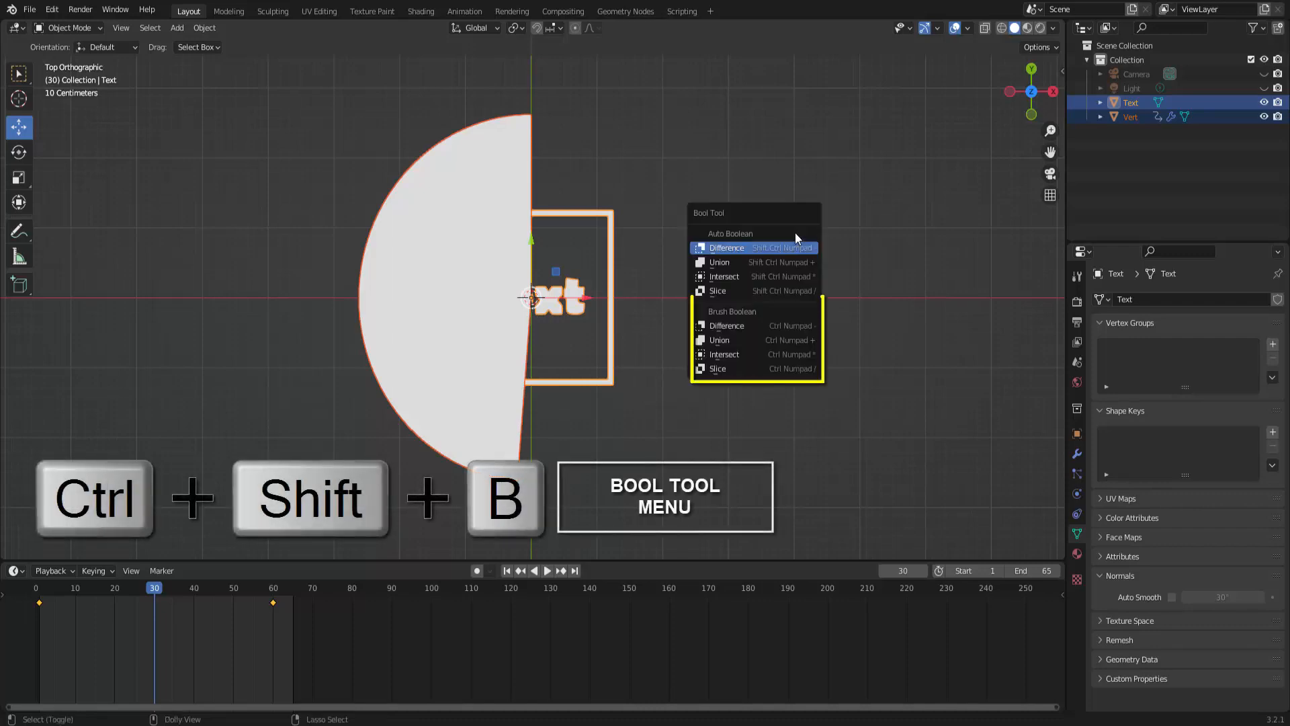
{"action": "left_click", "coordinate": [753, 357]}
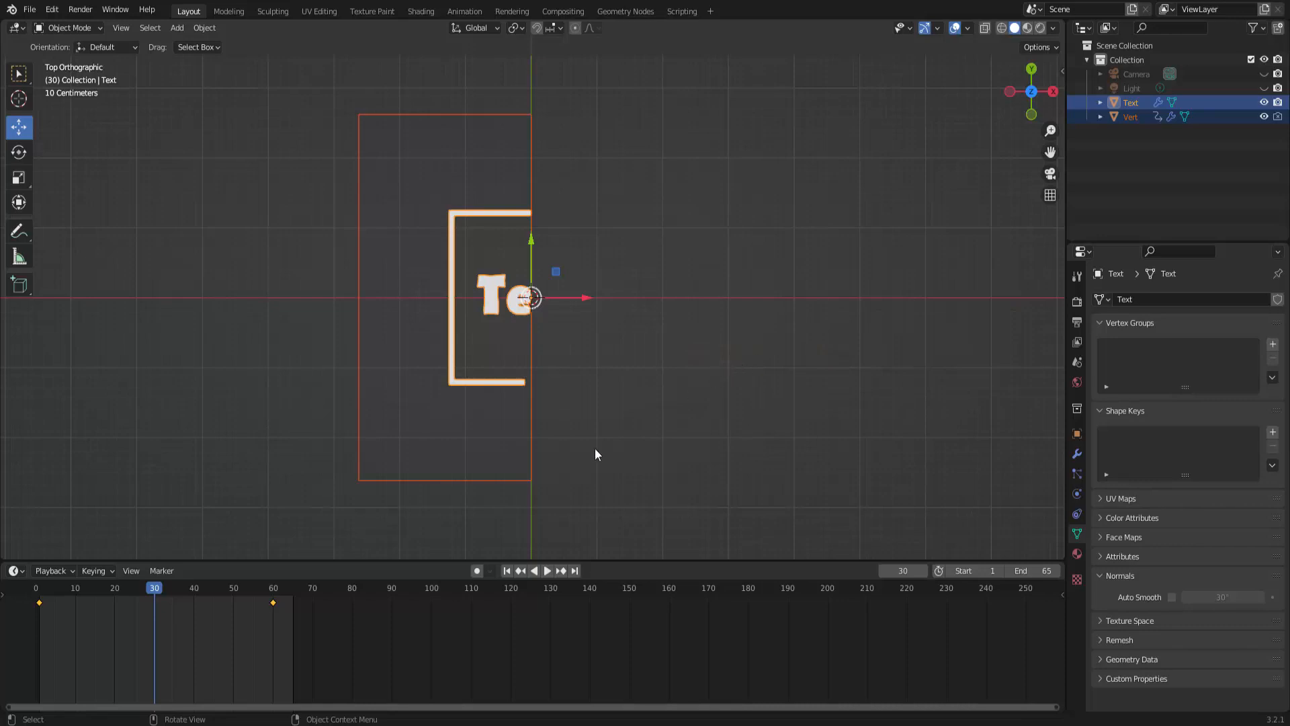
{"action": "left_click", "coordinate": [507, 571]}
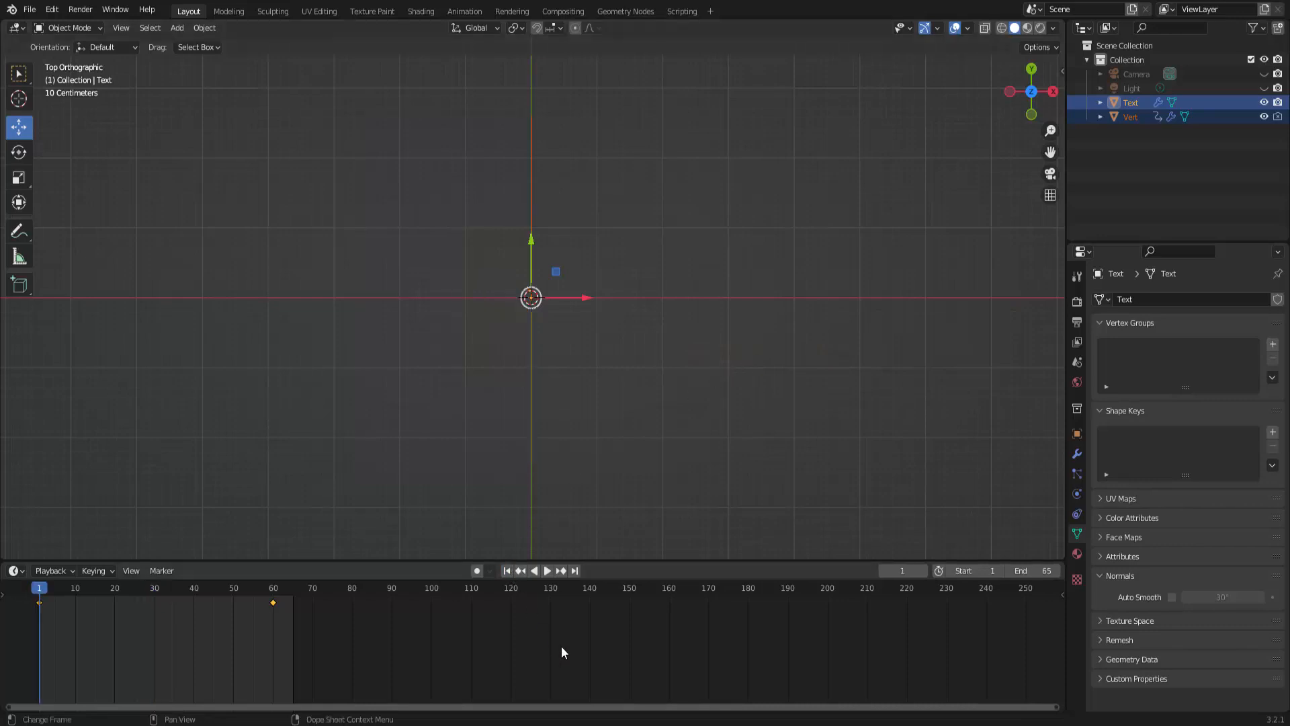
{"action": "left_click", "coordinate": [547, 571]}
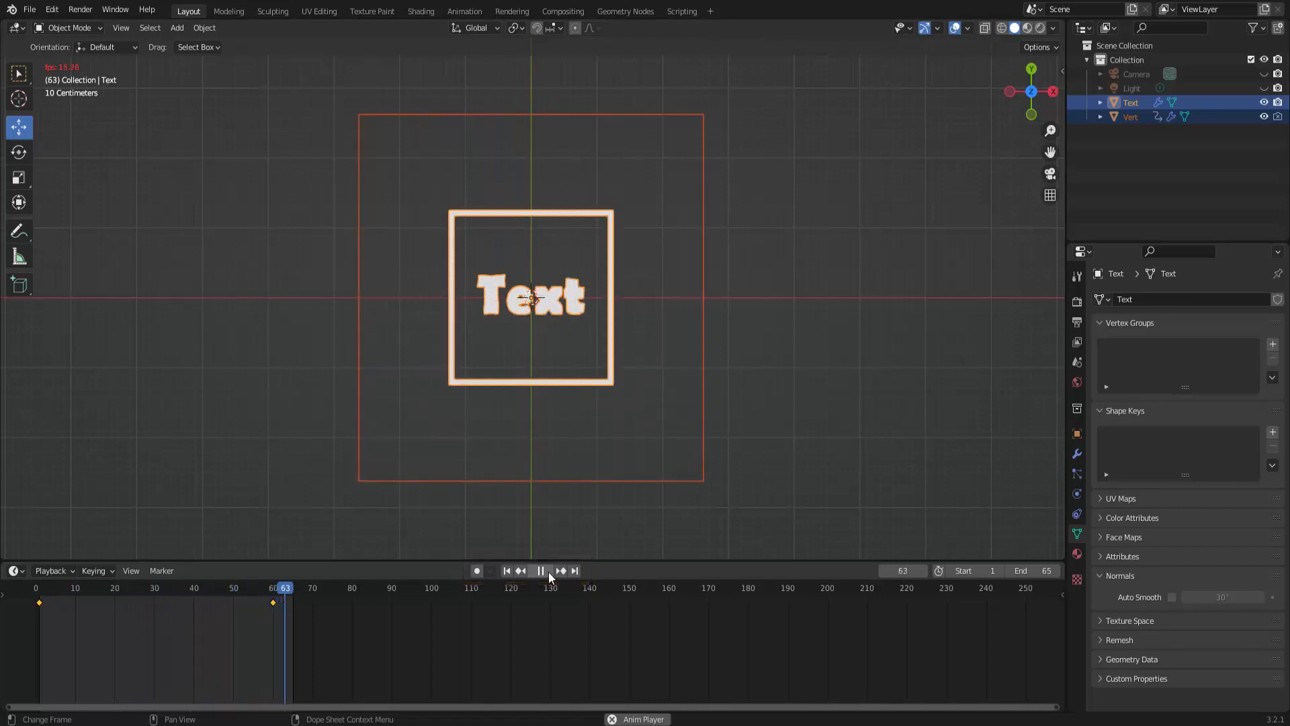
{"action": "left_click", "coordinate": [549, 573]}
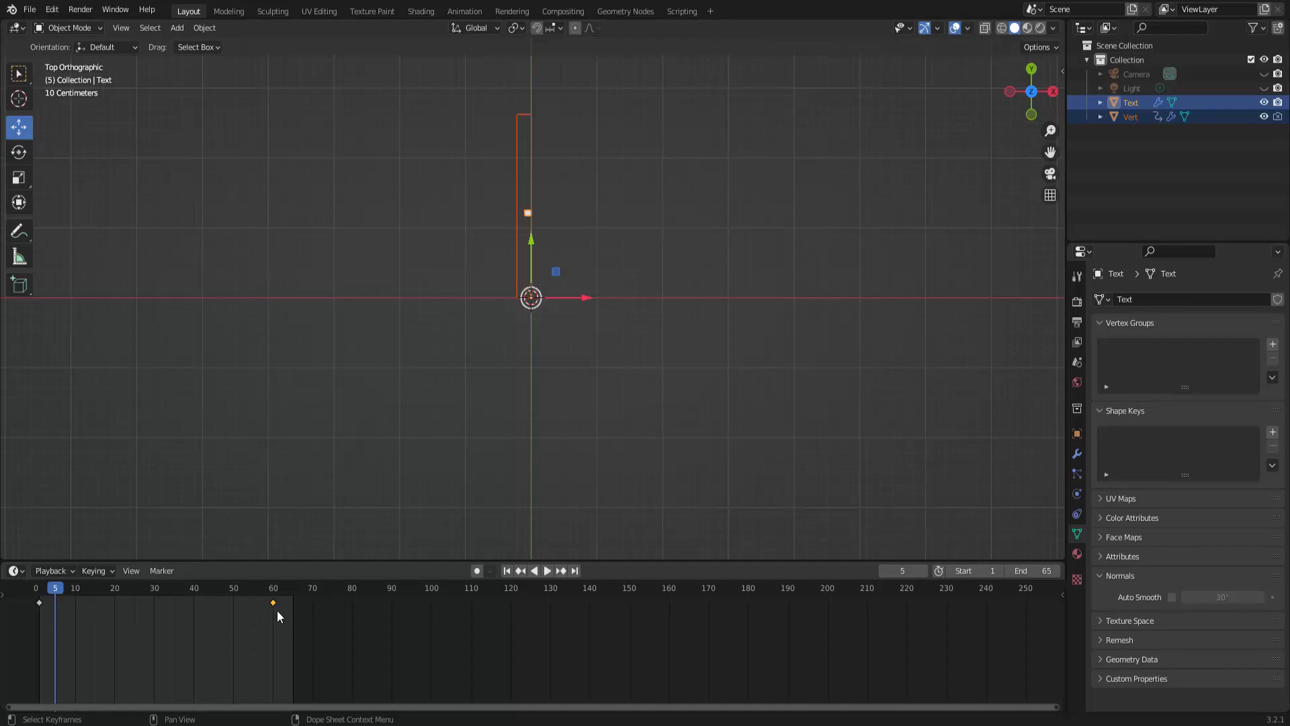
Move the disc's end keyframe from frame 60 to frame 40 and play the animation from frame 1.
{"action": "left_click_drag", "start_coordinate": [273, 603], "coordinate": [192, 604]}
{"action": "key", "text": "shift+Left"}
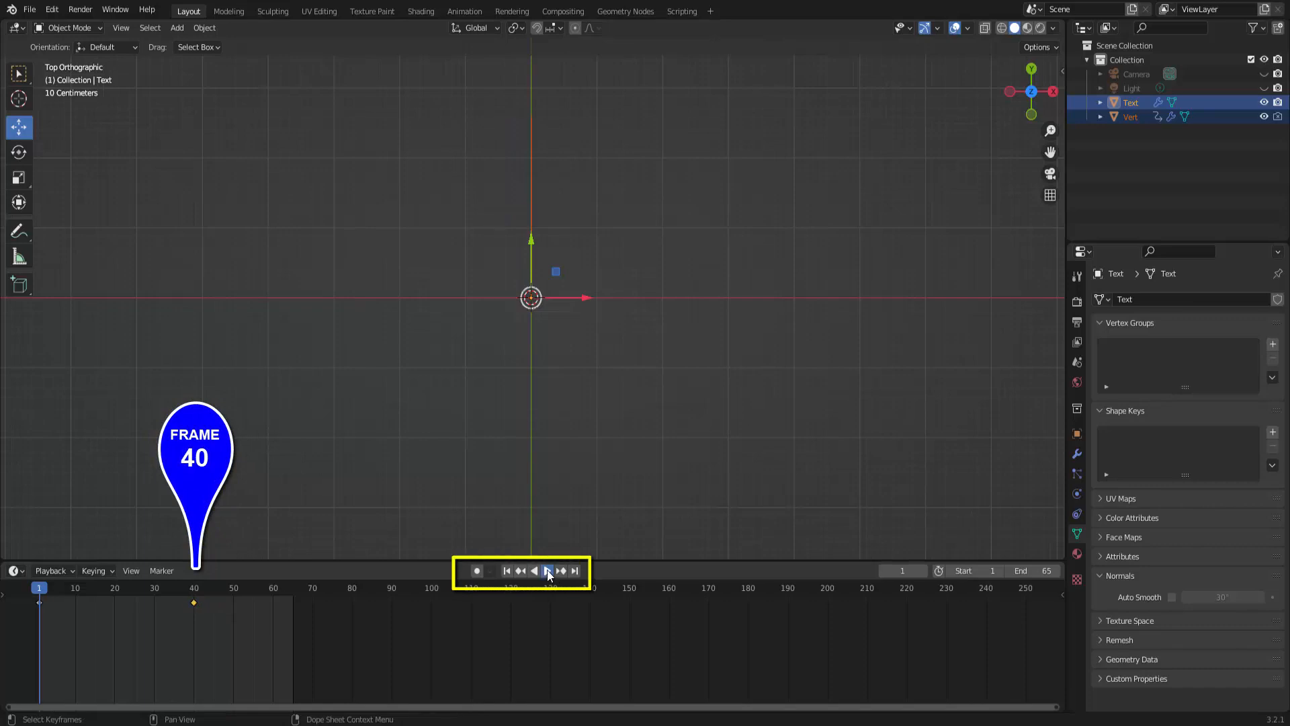
{"action": "left_click", "coordinate": [548, 571]}
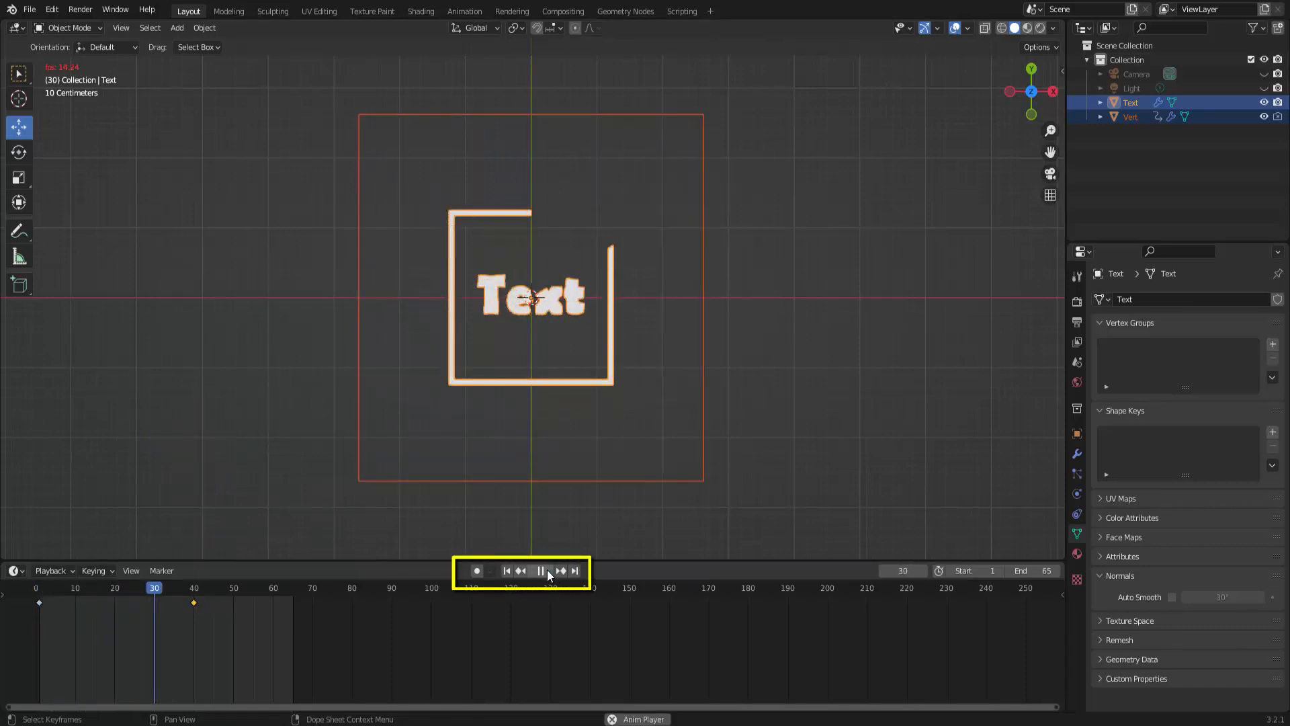
{"action": "left_click", "coordinate": [547, 570]}
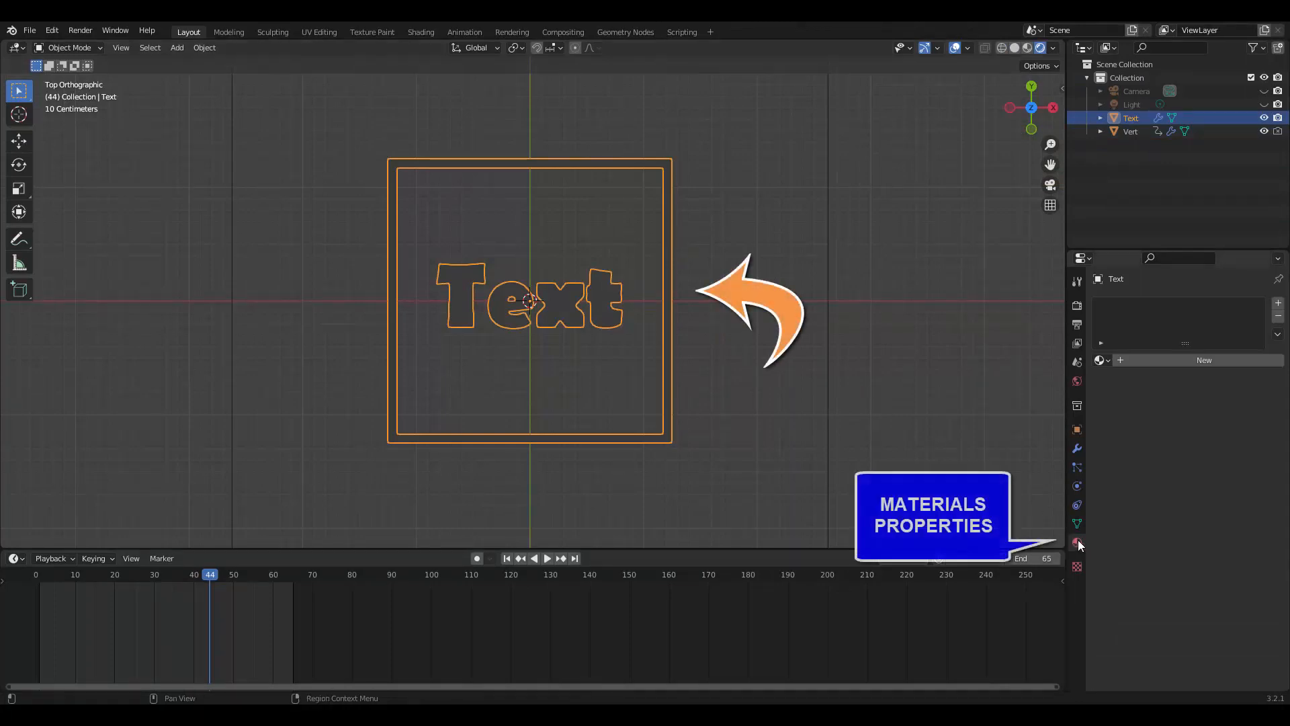
Create a new material for the text and set its surface shader to Emission.
{"action": "left_click", "coordinate": [1213, 361]}
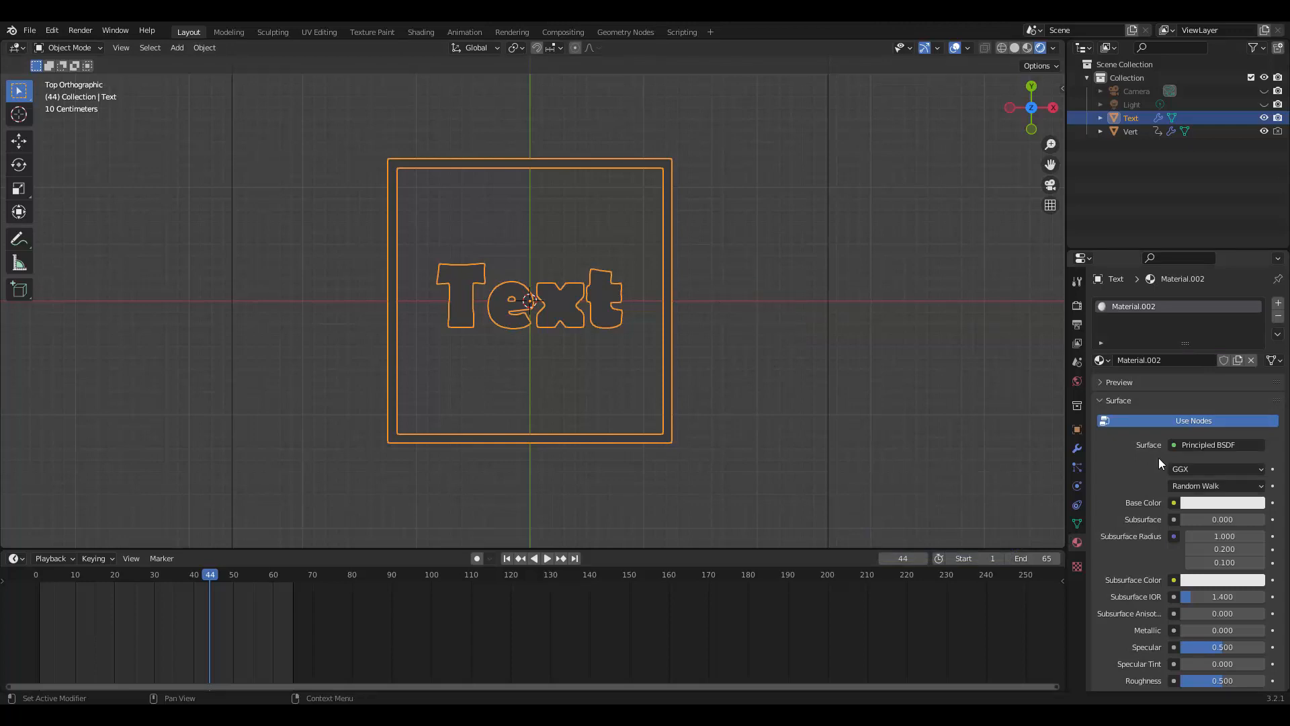
{"action": "left_click", "coordinate": [1176, 446]}
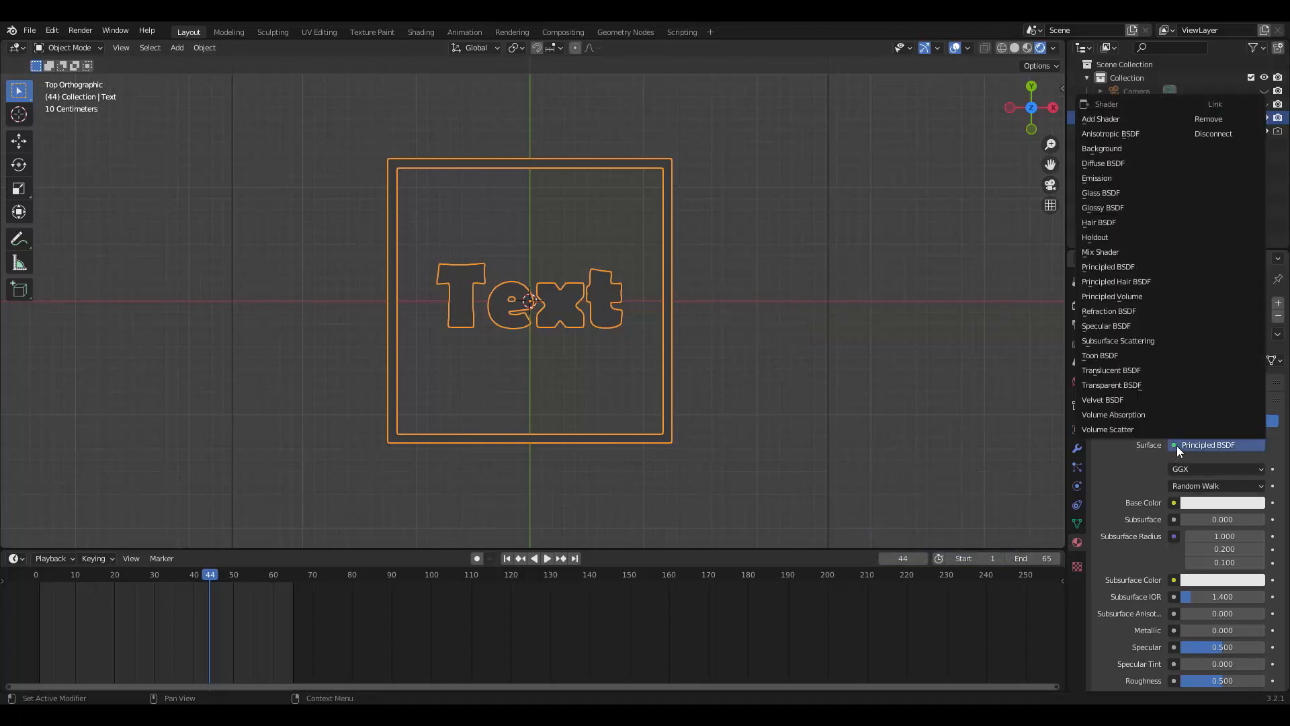
{"action": "left_click", "coordinate": [1109, 179]}
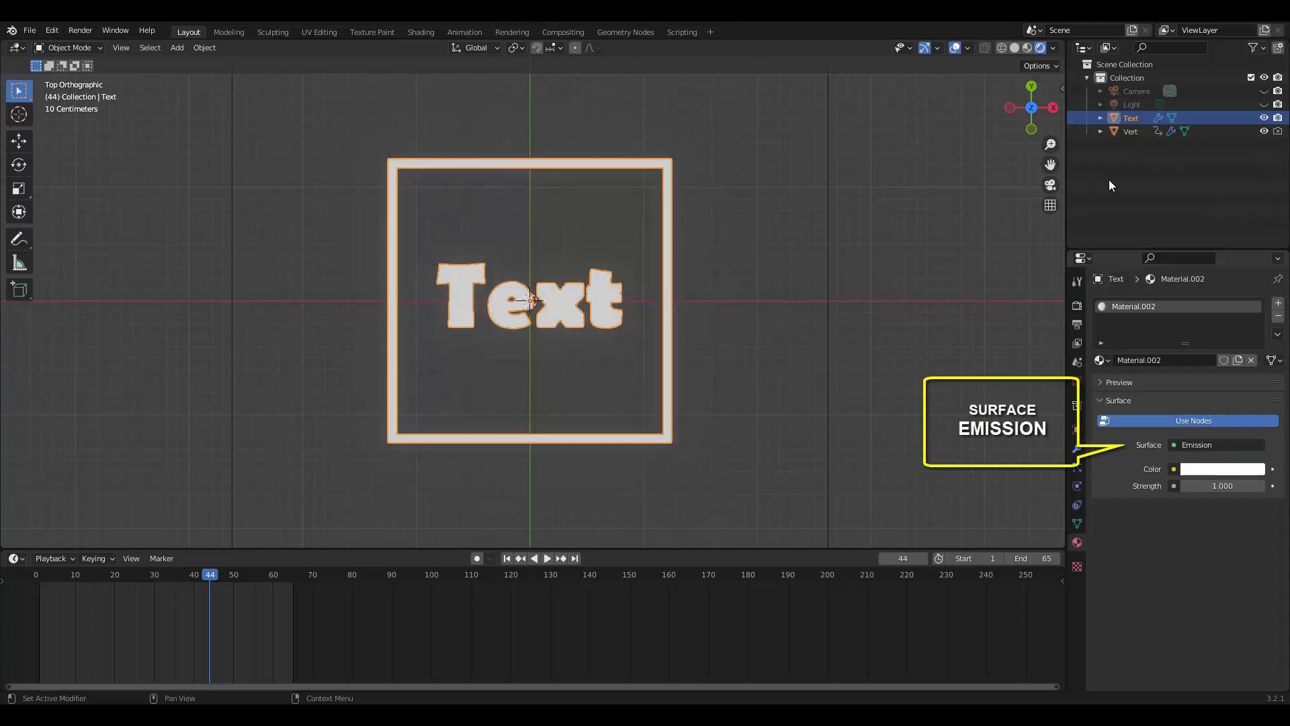
Set the text material's emission colour to yellow and raise its strength to about 4.9.
{"action": "left_click", "coordinate": [1216, 469]}
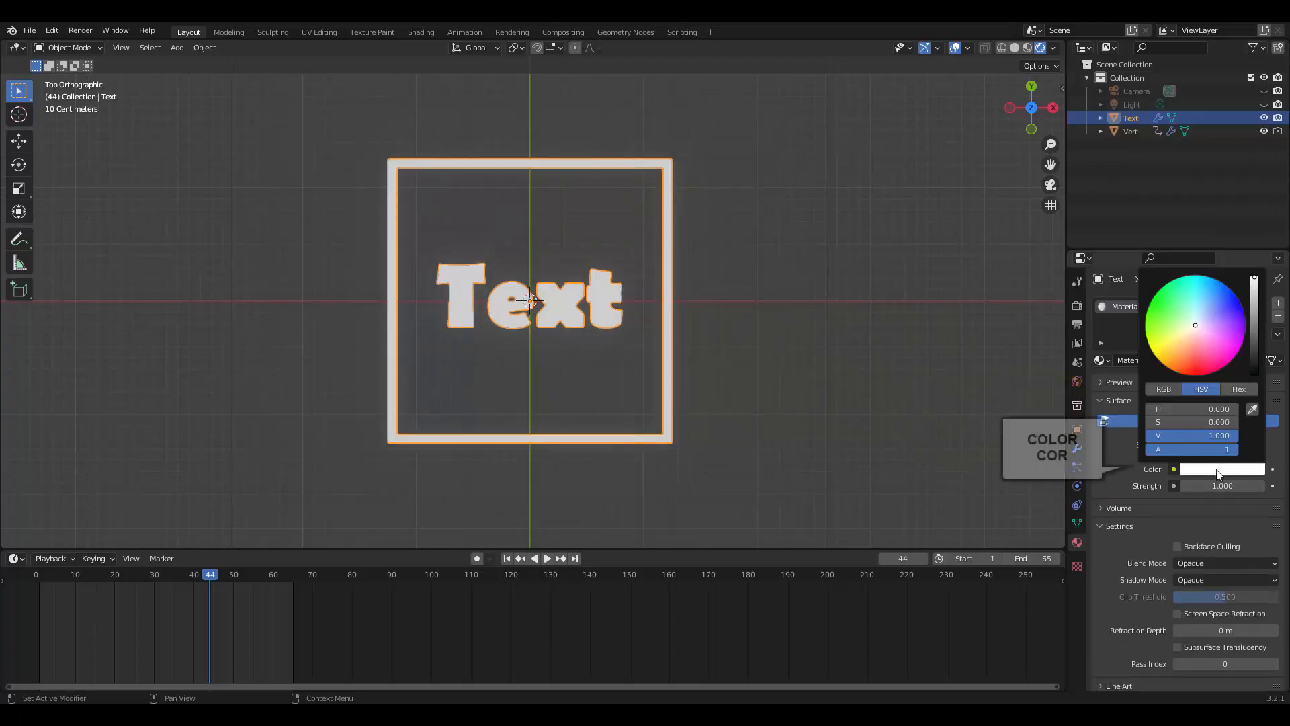
{"action": "left_click", "coordinate": [1168, 349]}
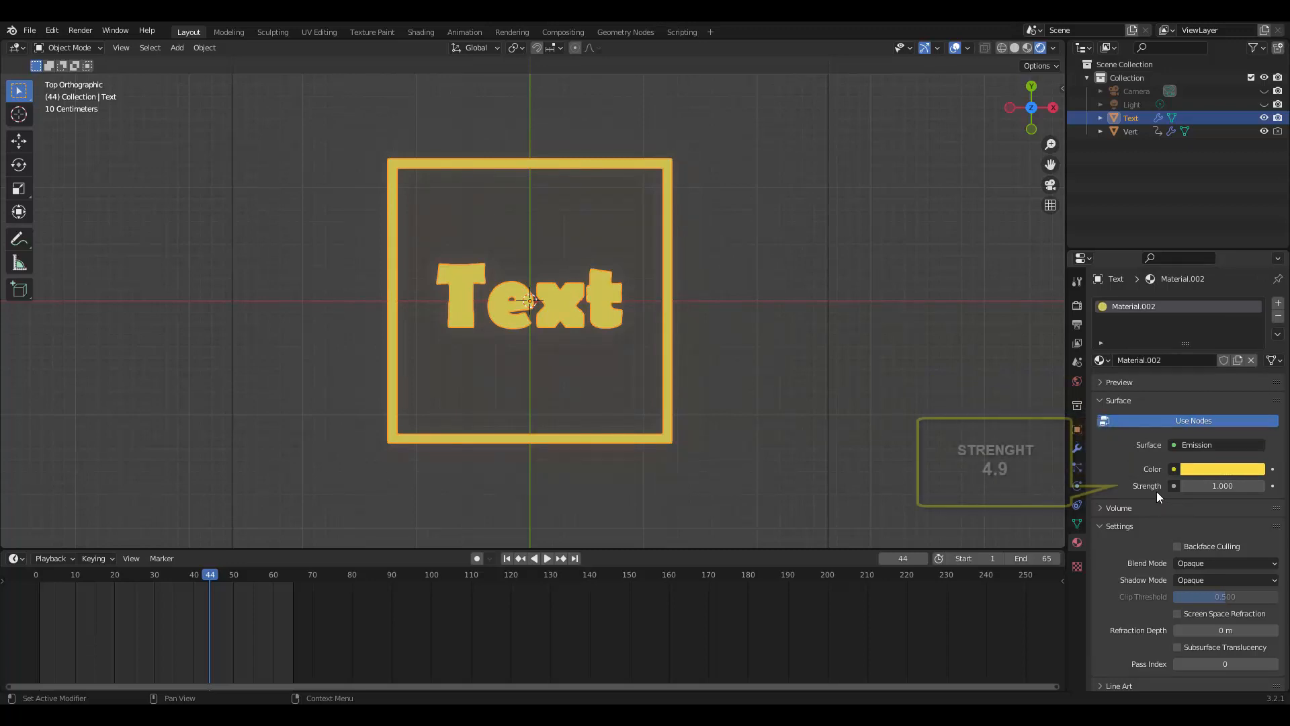
{"action": "left_click_drag", "start_coordinate": [1218, 487], "coordinate": [1243, 487]}
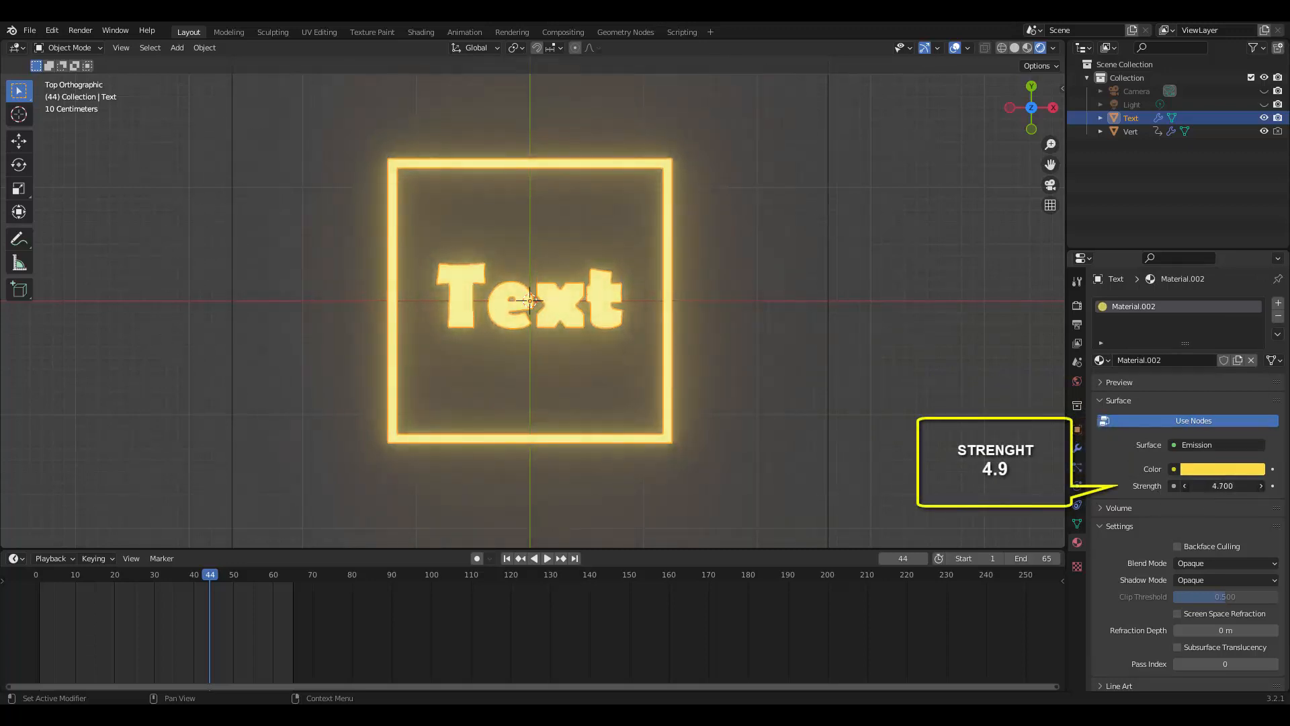
Show the render settings with the Bloom option and turn off the viewport overlays.
{"action": "left_click", "coordinate": [1077, 306]}
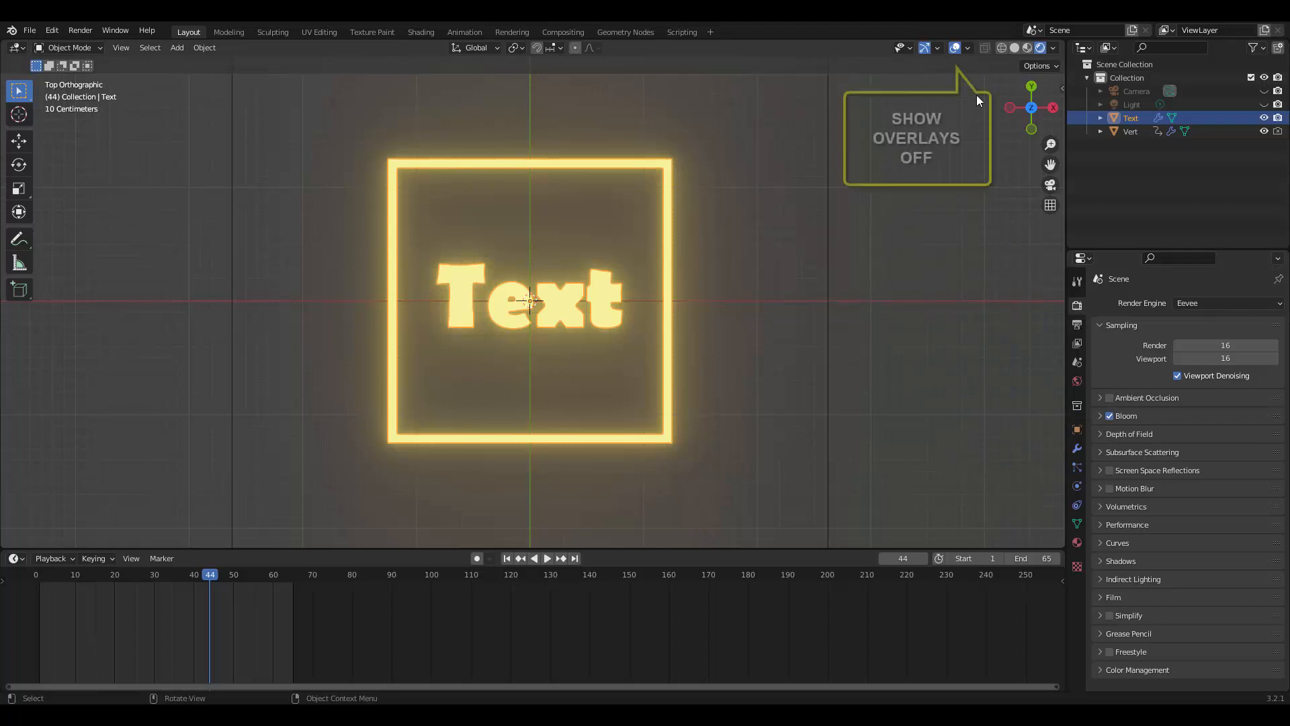
{"action": "left_click", "coordinate": [958, 48]}
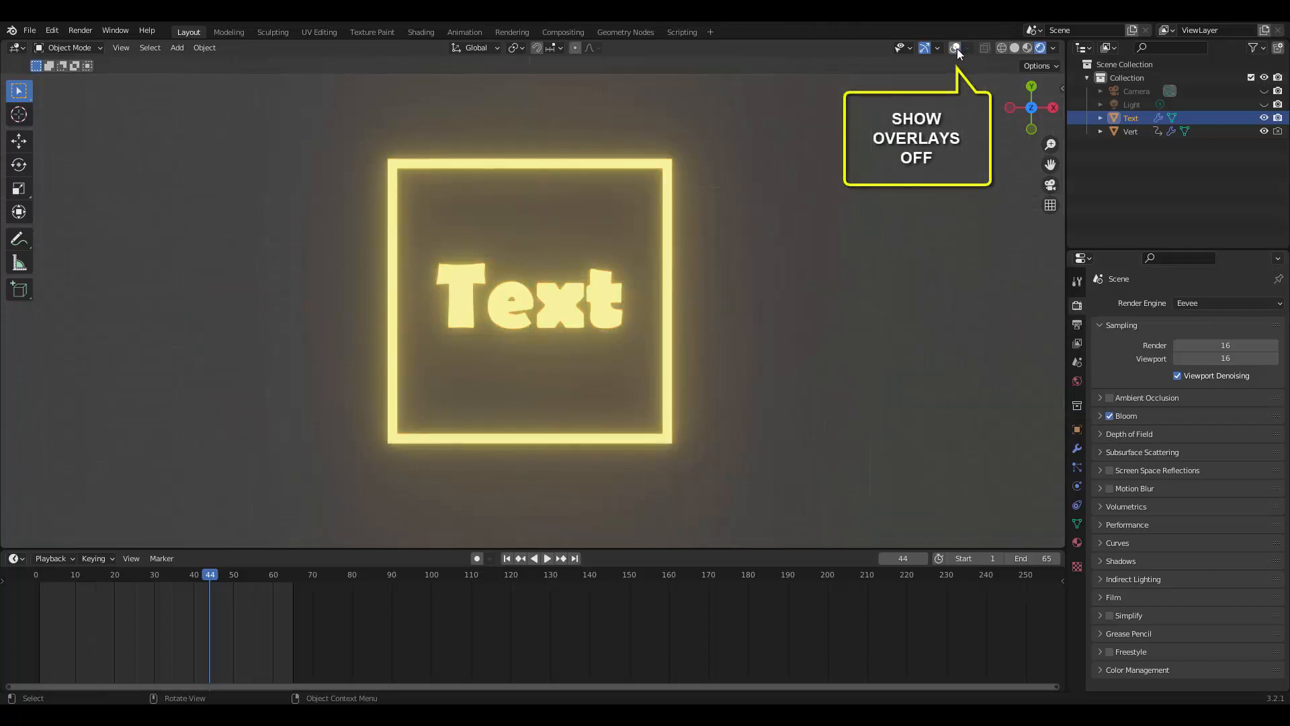
Set the world background colour to black and play the animation from the start.
{"action": "left_click", "coordinate": [1077, 381]}
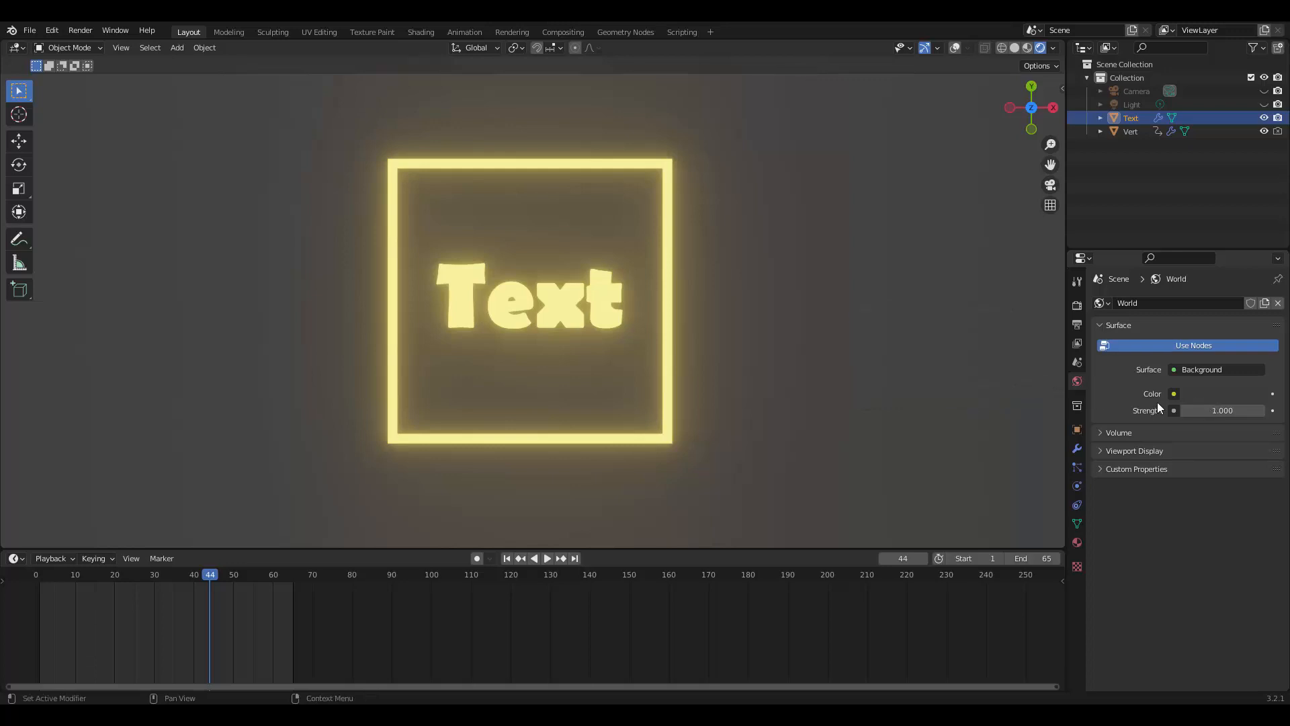
{"action": "left_click", "coordinate": [1207, 393]}
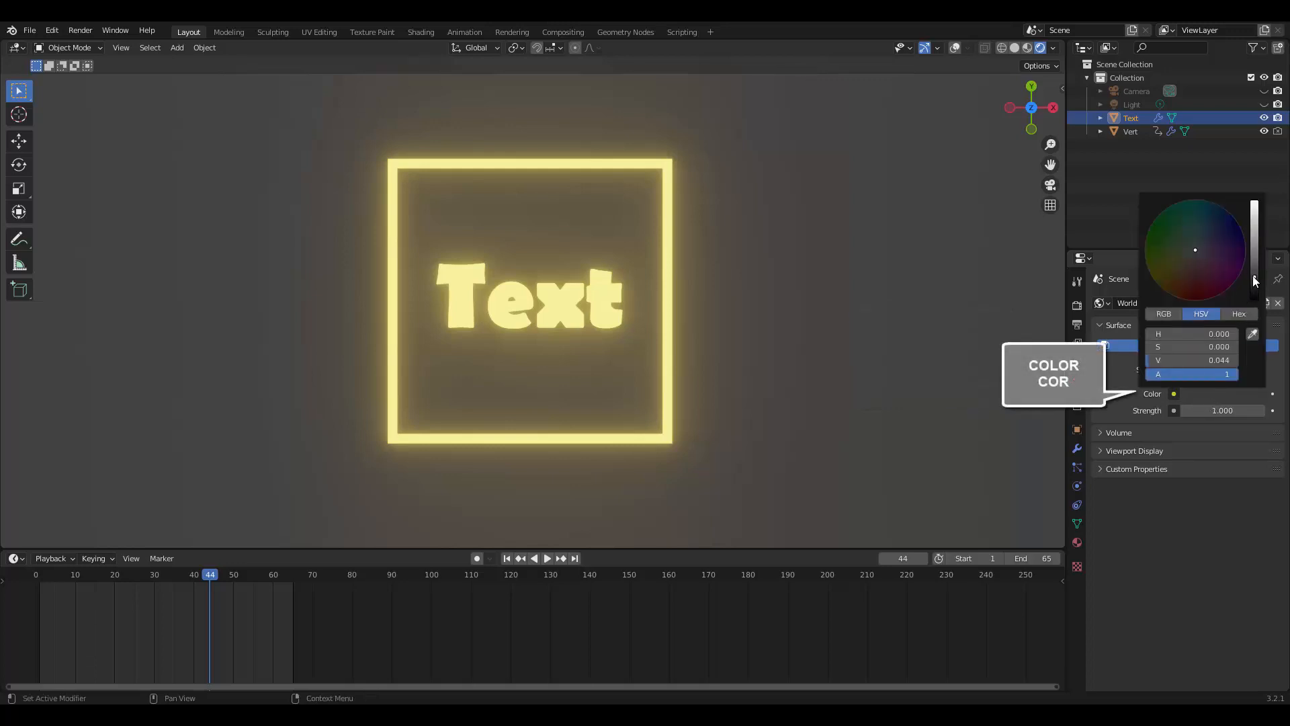
{"action": "left_click_drag", "start_coordinate": [1254, 281], "coordinate": [1255, 293]}
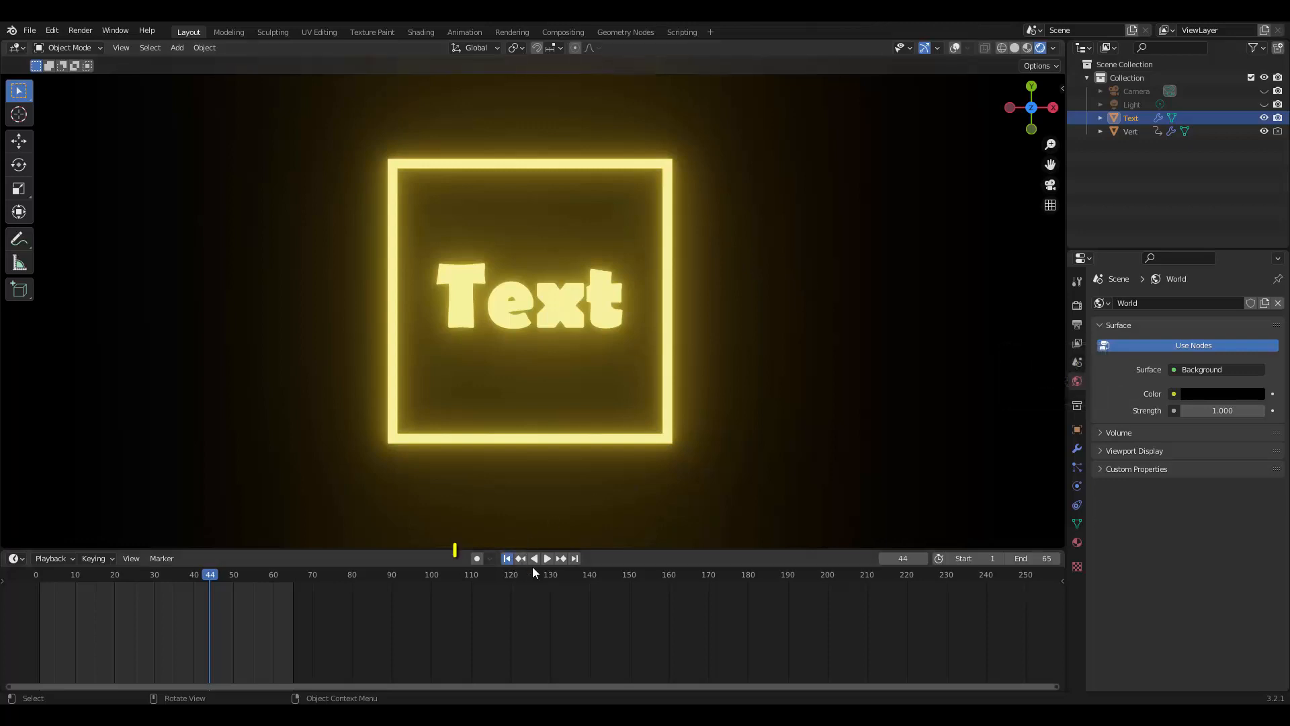
{"action": "left_click", "coordinate": [507, 558]}
{"action": "left_click", "coordinate": [547, 558]}
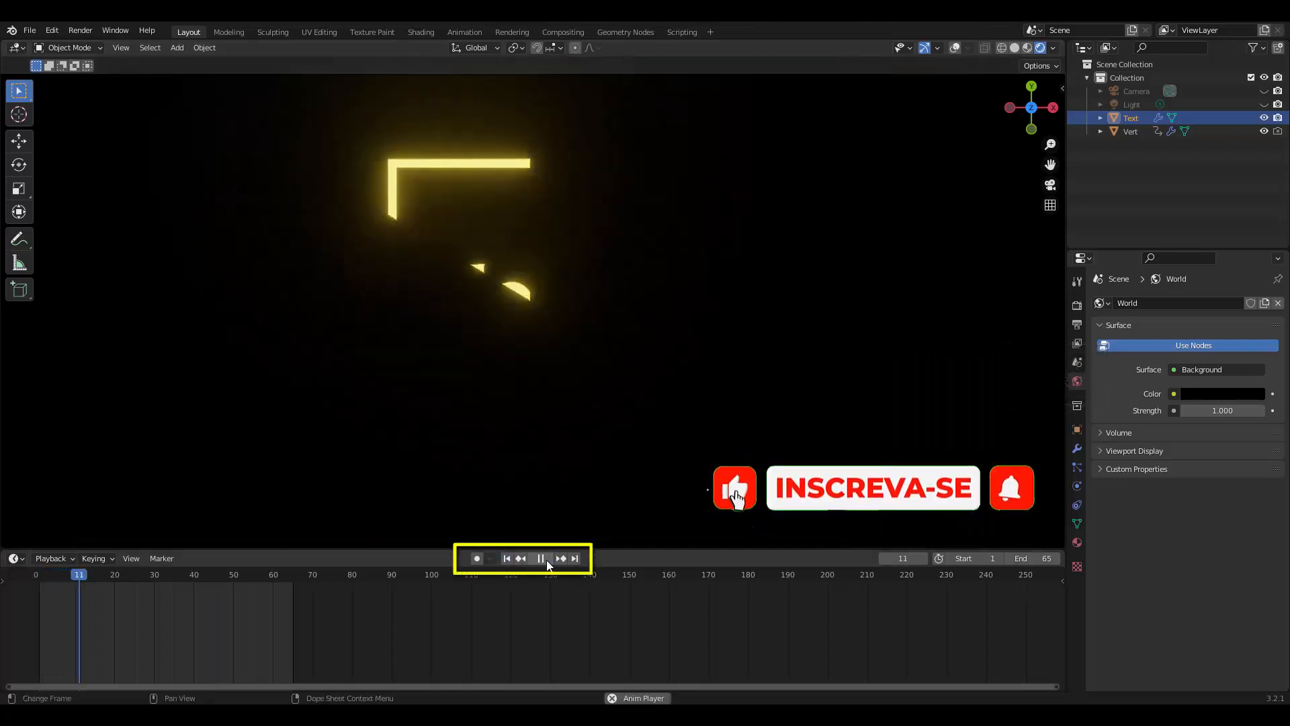